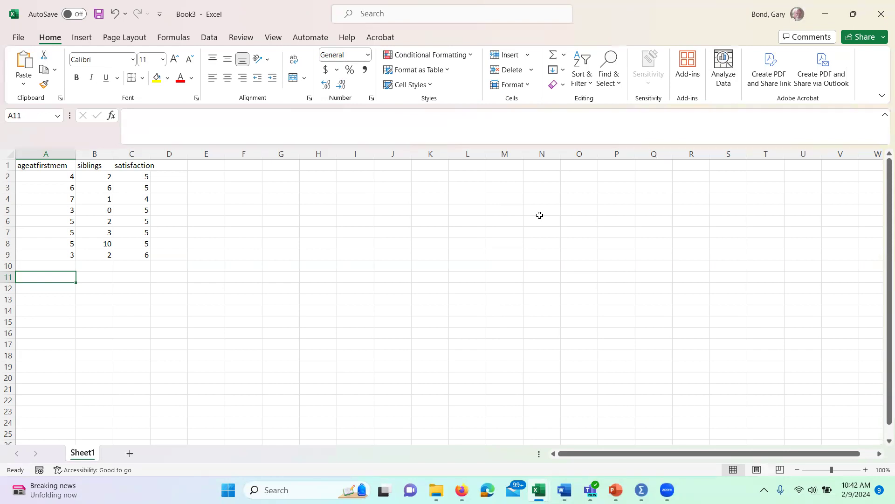
- Label cells A11, A12 and A13 as M, Mdn and Mode
key("Right")
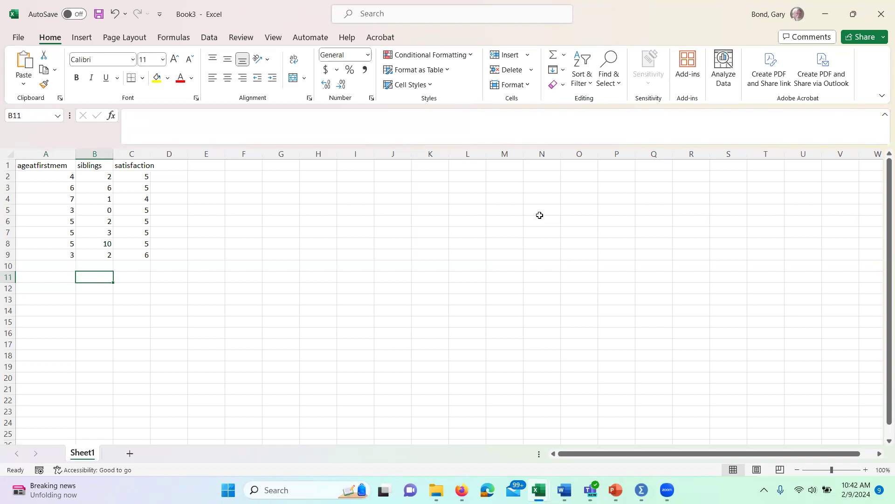
key("Right")
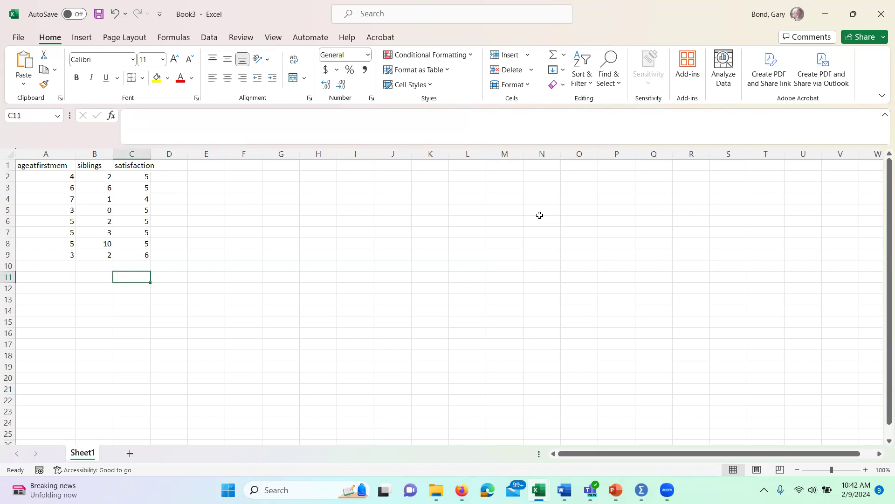
key("Left")
key("Left")
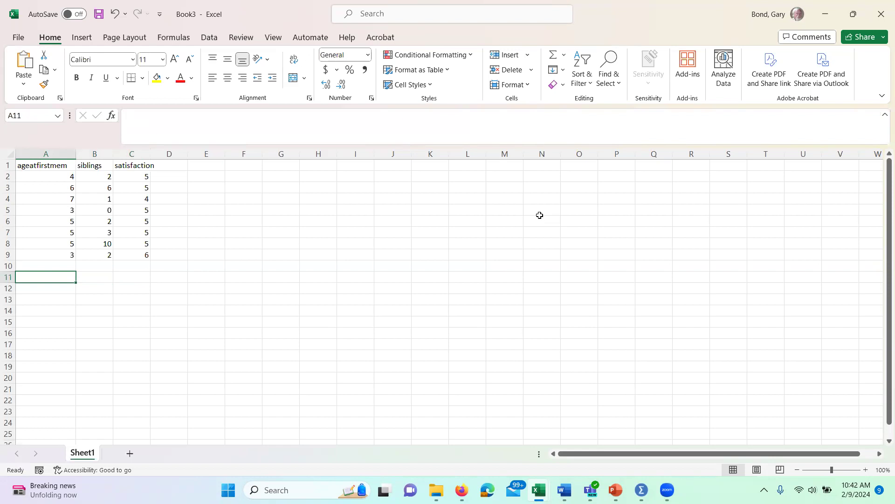
type("M")
key("Return")
type("Mdn")
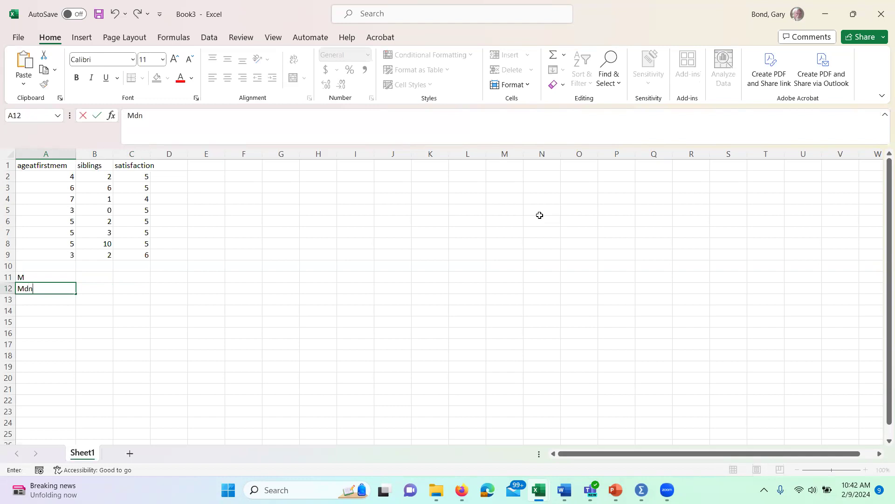
key("Return")
type("Mode")
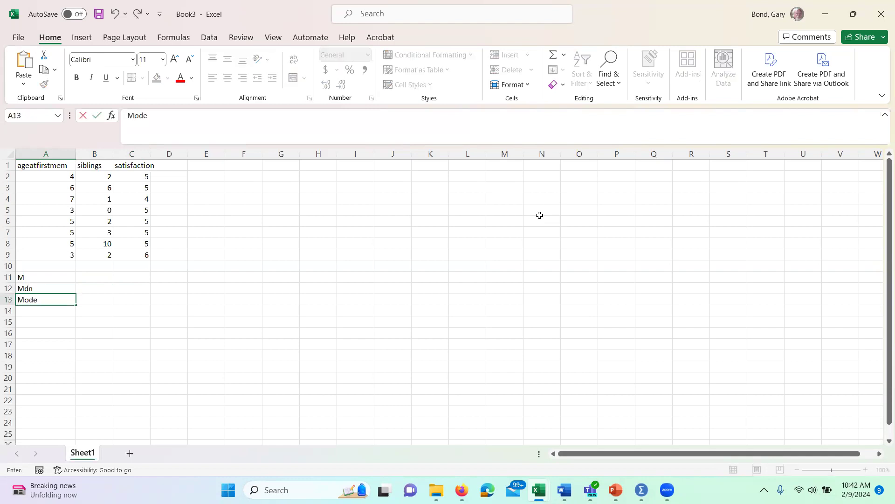
key("Up")
- Go through the ageatfirstmem values in cells A2 to A9 one by one
key("Up")
key("Up")
key("Up")
key("Up")
key("Up")
key("Up")
key("Up")
key("Up")
key("Up")
key("Up")
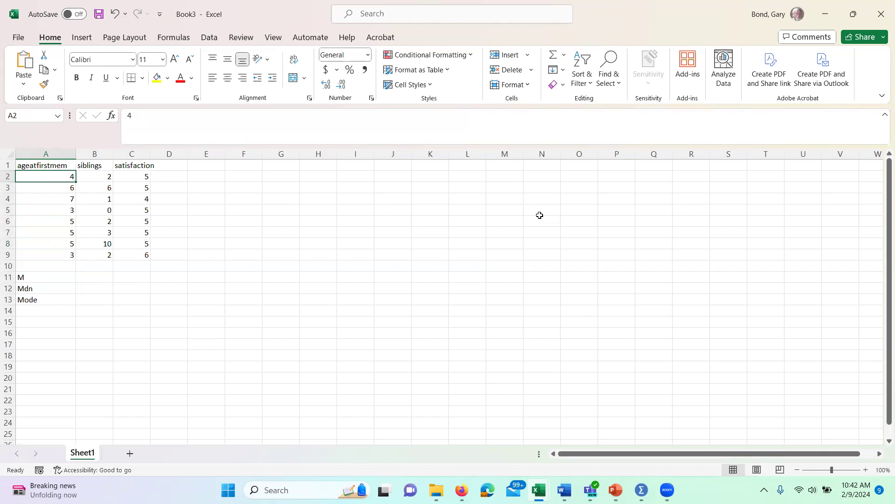
key("Down")
key("Down")
key("Down")
key("Down")
key("Down")
key("Down")
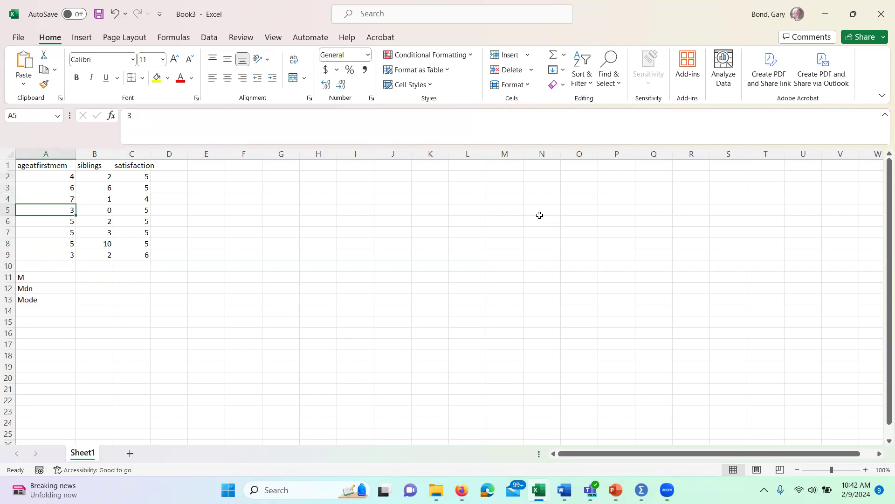
key("Down")
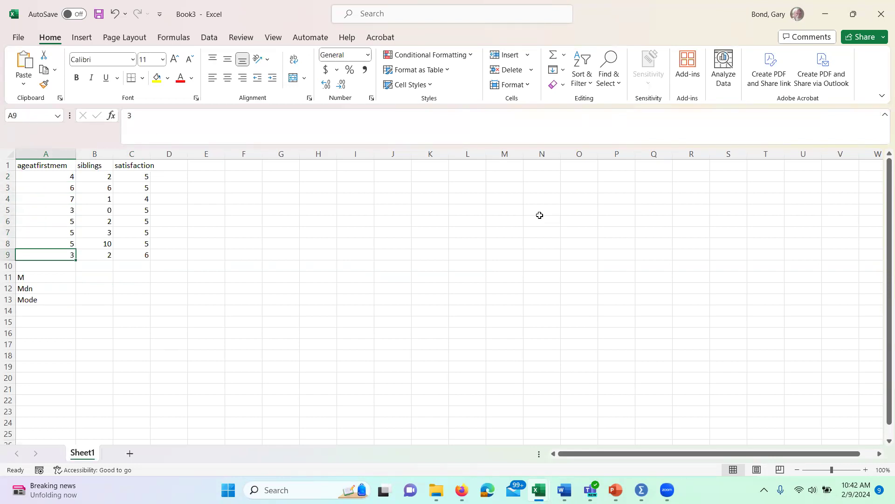
- Add up the ageatfirstmem values in A15 with the formula =4+6+7+3+5+5+5+3
key("Down")
key("Down")
key("Down")
key("Down")
key("Down")
key("Down")
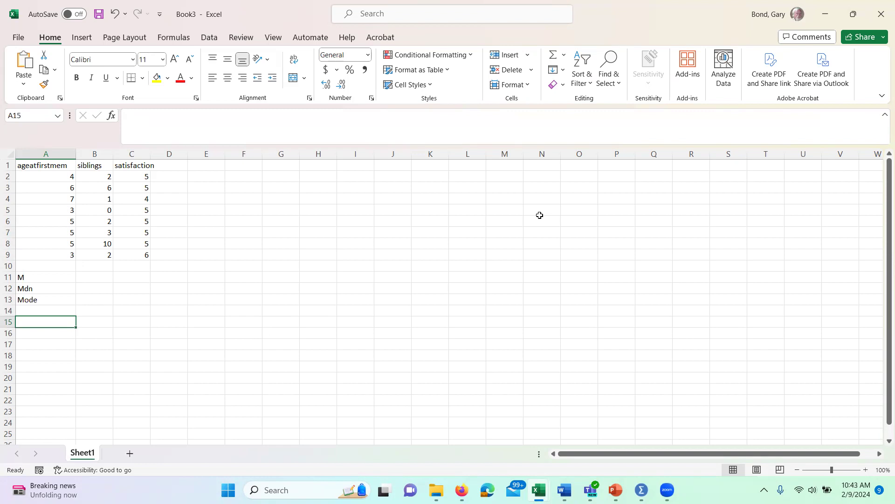
type("=")
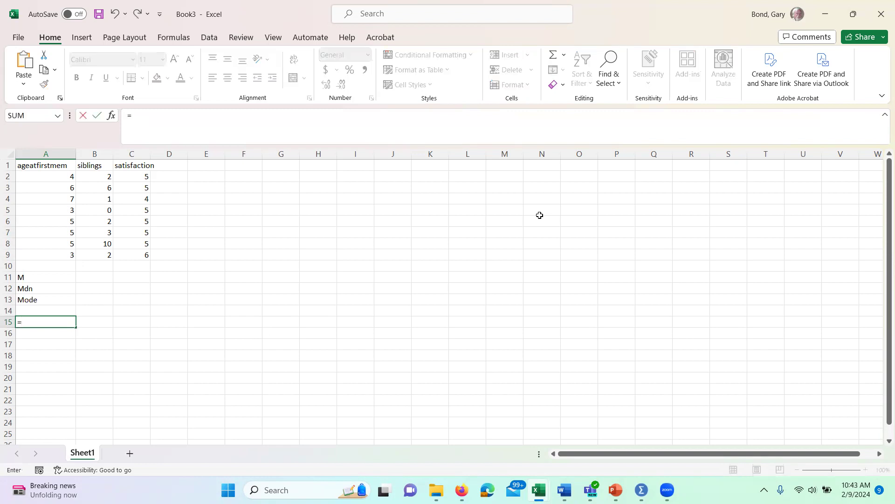
type("4+6+7+3+5+5+5")
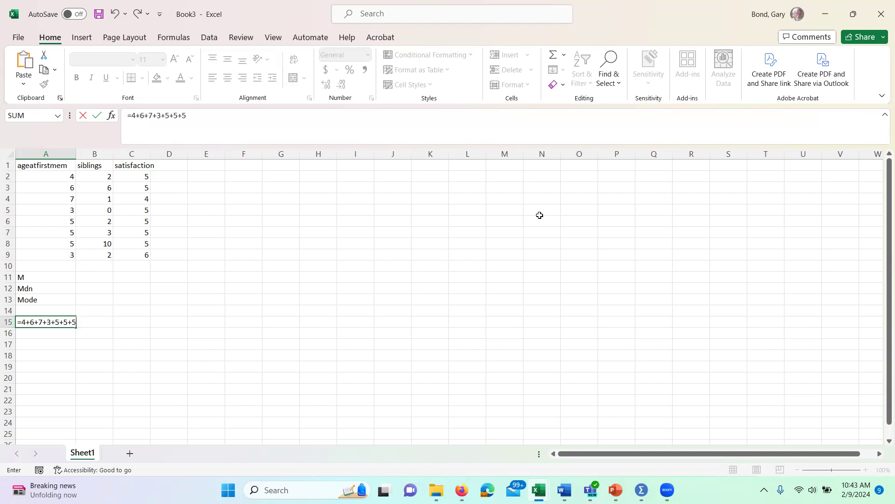
type("+3")
key("Return")
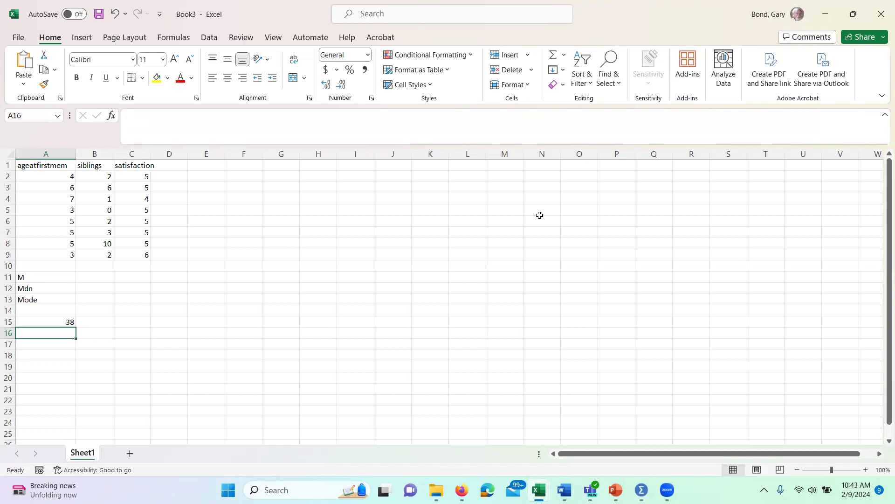
- Calculate the mean of ageatfirstmem in A16 with the formula =38/8
type("=38")
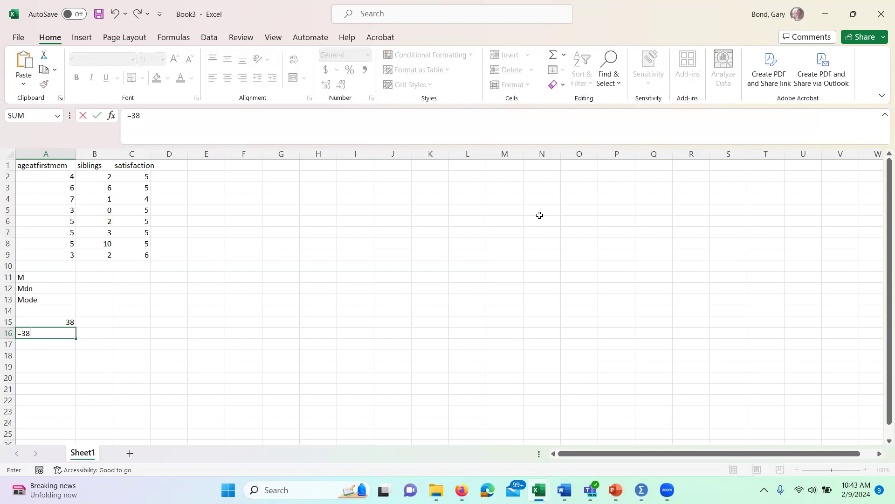
type("/8")
key("Return")
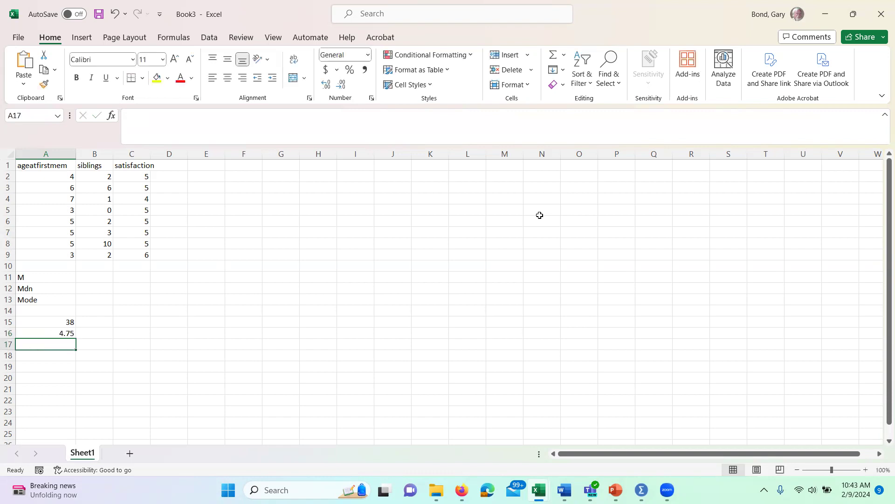
key("Up")
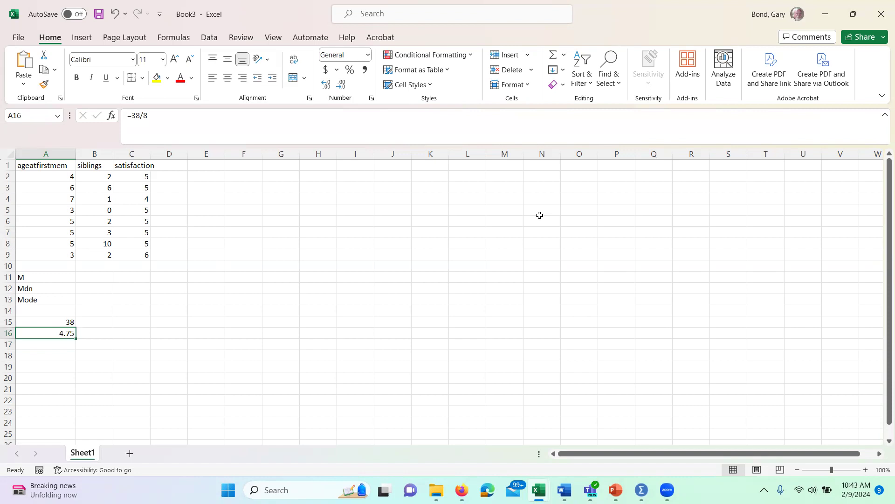
- List the ageatfirstmem values in ascending order across A18 to H18: 3, 3, 4, 5, 5, 5, 6, 7
key("Down")
key("Down")
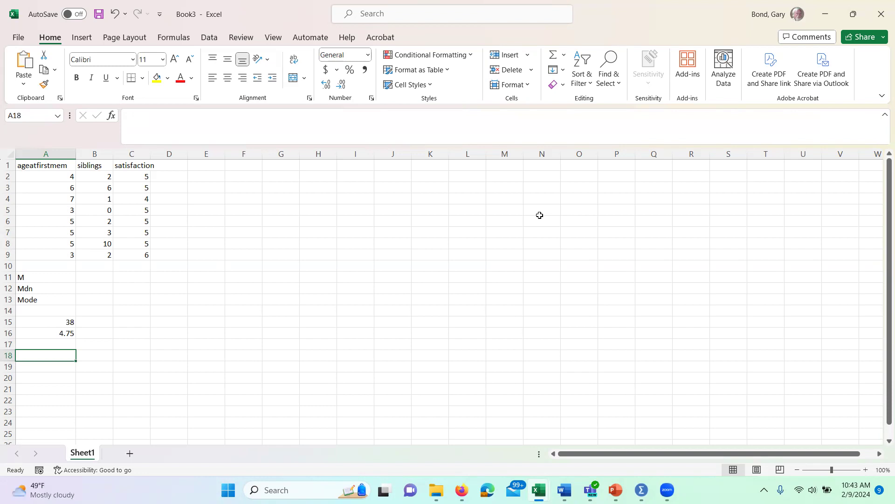
type("3")
key("Tab")
type("3")
key("Tab")
type("4")
key("Tab")
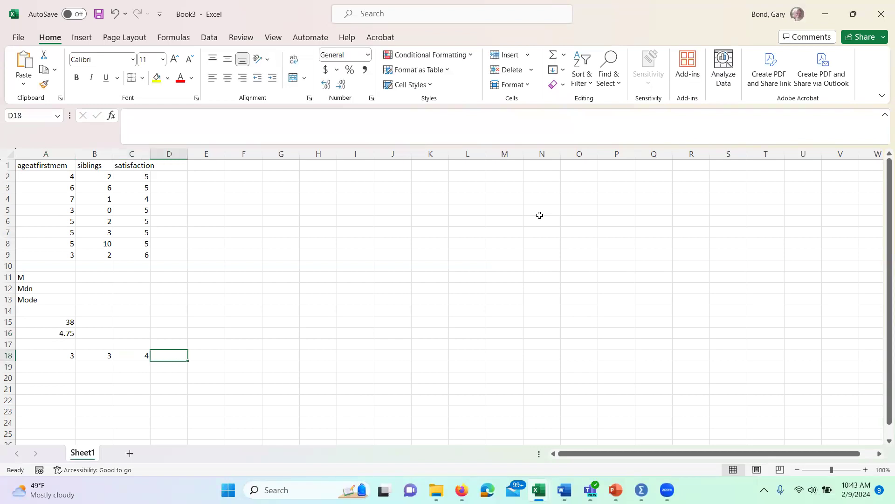
type("5")
key("Tab")
type("5")
key("Tab")
type("5")
key("Tab")
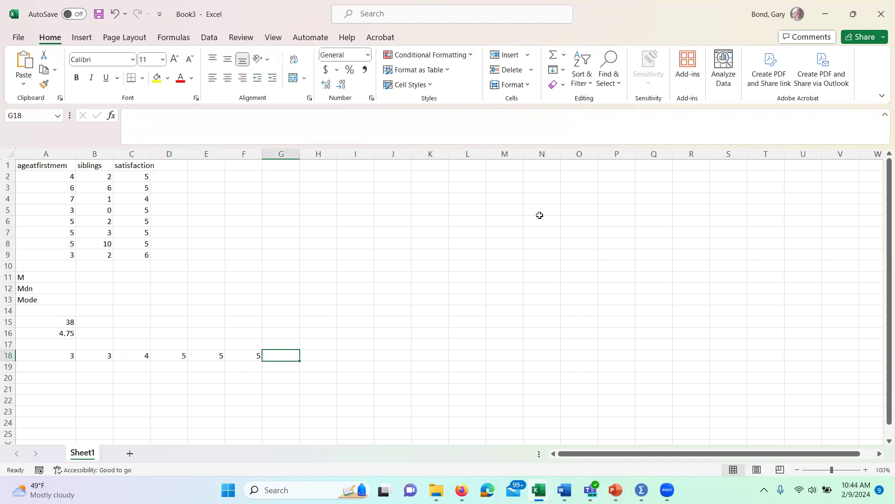
type("6")
key("Tab")
type("7")
key("Tab")
- Step through the ordered values in row 18 and select the two middle ones, D18 and E18, to find the median
key("Left")
key("Left")
key("Left")
key("Left")
key("Left")
key("Left")
key("Left")
key("Left")
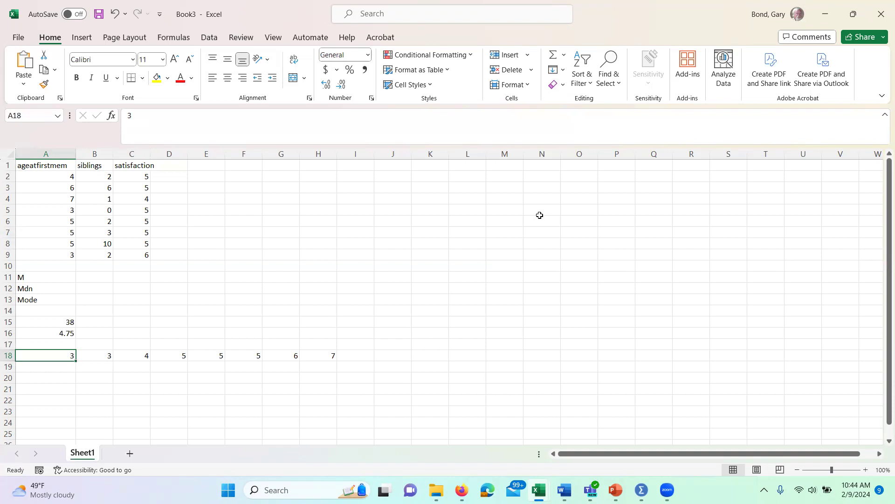
key("Right")
key("Right")
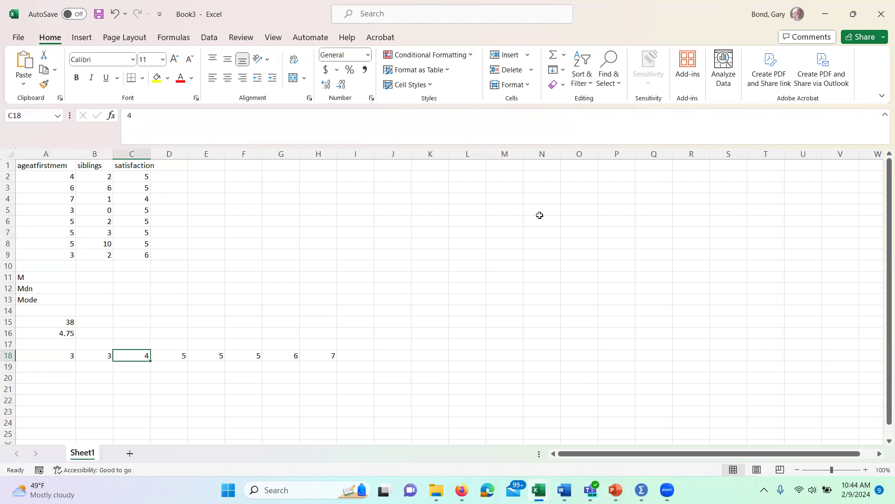
key("Right")
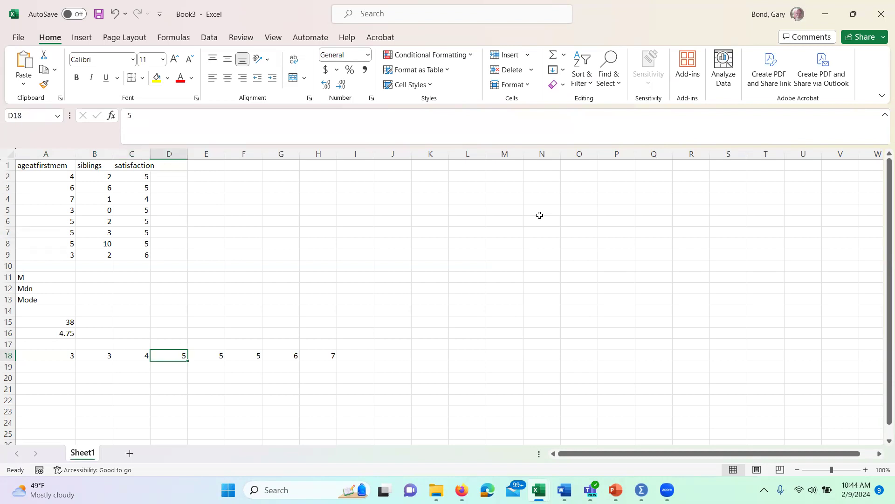
key("shift+Right")
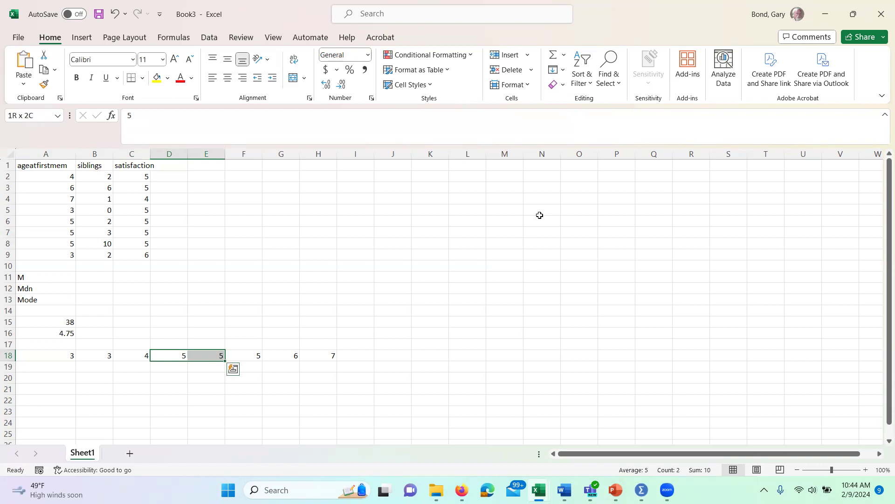
- Enter 5 in A17 as the median of ageatfirstmem
key("Up")
key("Left")
key("Left")
key("Left")
type("5")
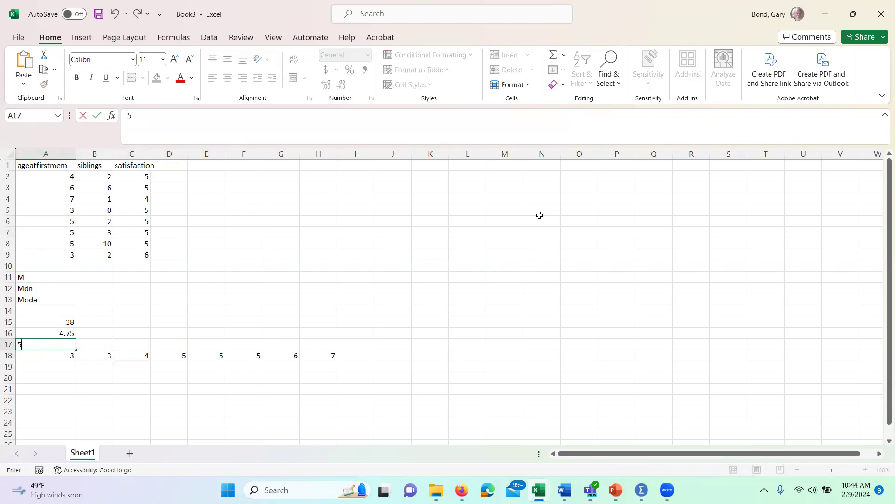
key("Return")
key("Return")
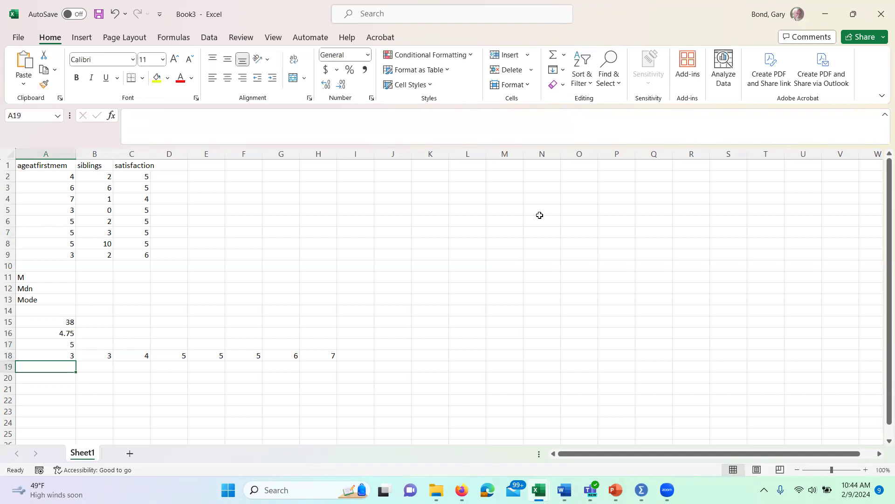
- Review the ageatfirstmem values in column A to find the most frequent one
key("Up")
key("Up")
key("Up")
key("Up")
key("Up")
key("Up")
key("Up")
key("Up")
key("Up")
key("Up")
key("Up")
key("Up")
key("Up")
key("Up")
key("Up")
key("Up")
key("Up")
key("Down")
key("Down")
key("Down")
key("Down")
key("Down")
key("Down")
key("Down")
key("Down")
key("Down")
key("Down")
key("Down")
key("Down")
key("Down")
key("Down")
key("Down")
key("Down")
key("Down")
- Move the ordered list of values from A18:H18 down to row 22, starting at A22
key("Up")
key("shift+Right")
key("shift+Right")
key("shift+Right")
key("shift+Right")
key("shift+Right")
key("shift+Right")
key("shift+Right")
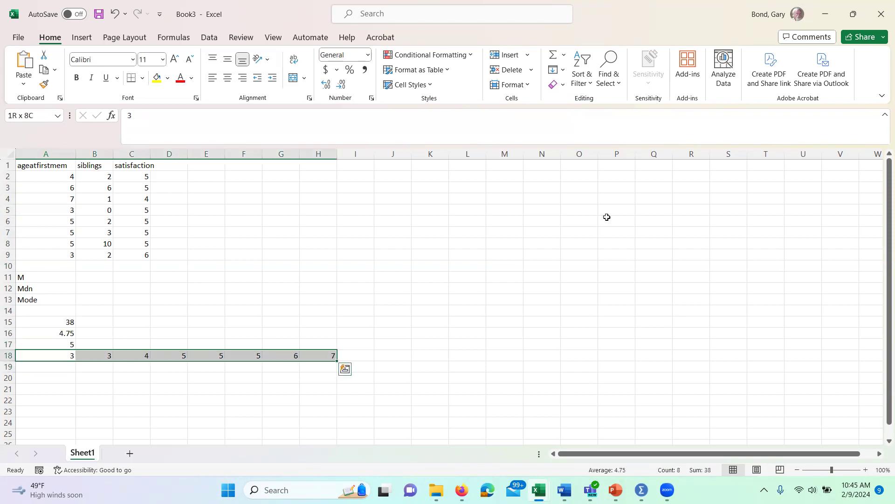
right_click(286, 355)
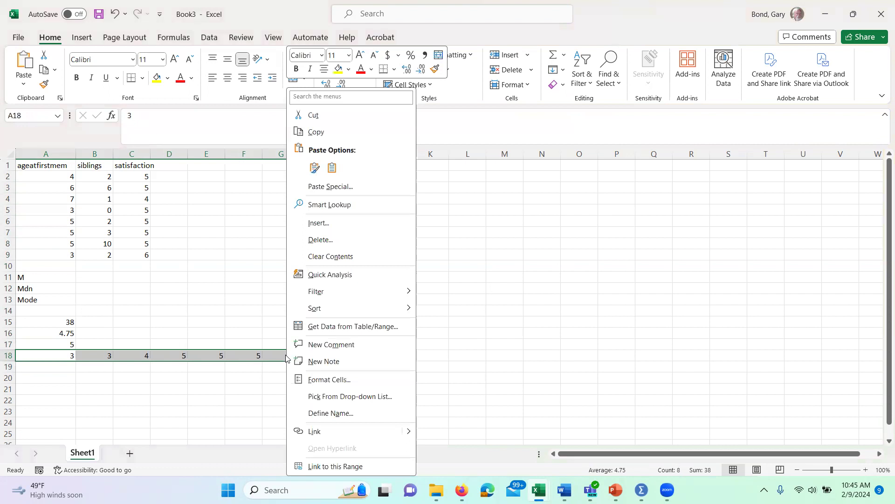
left_click(328, 132)
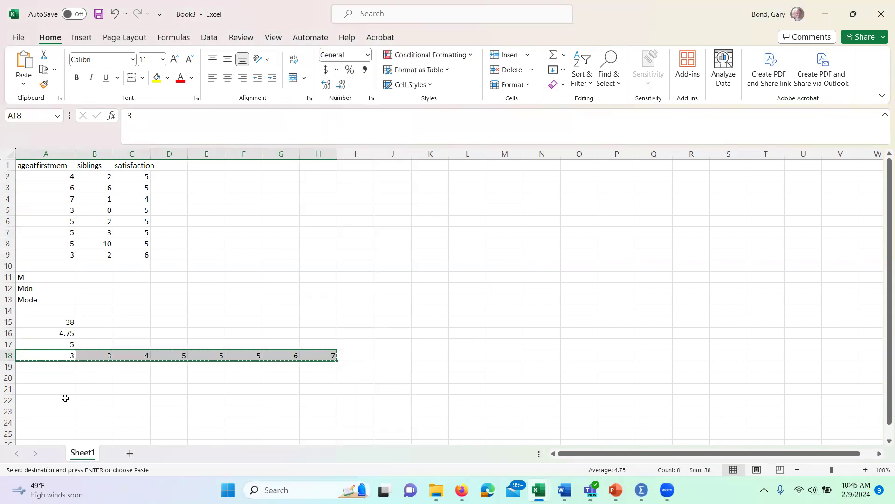
left_click(45, 402)
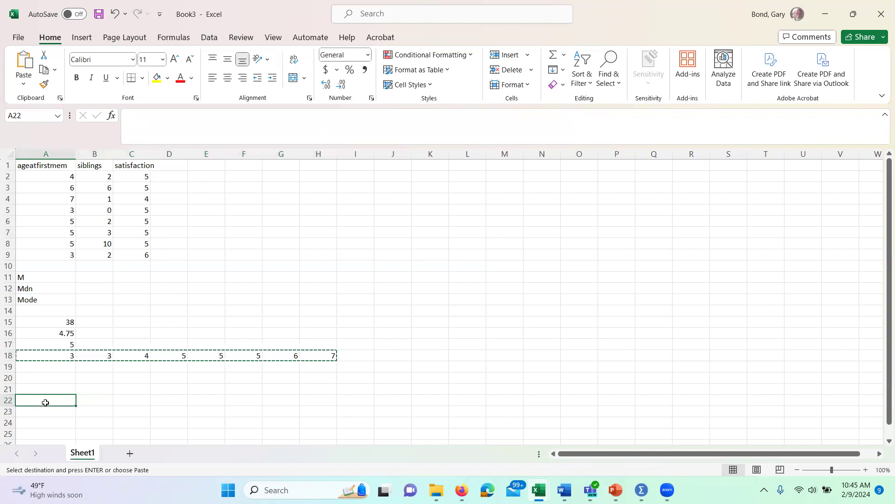
key("ctrl+v")
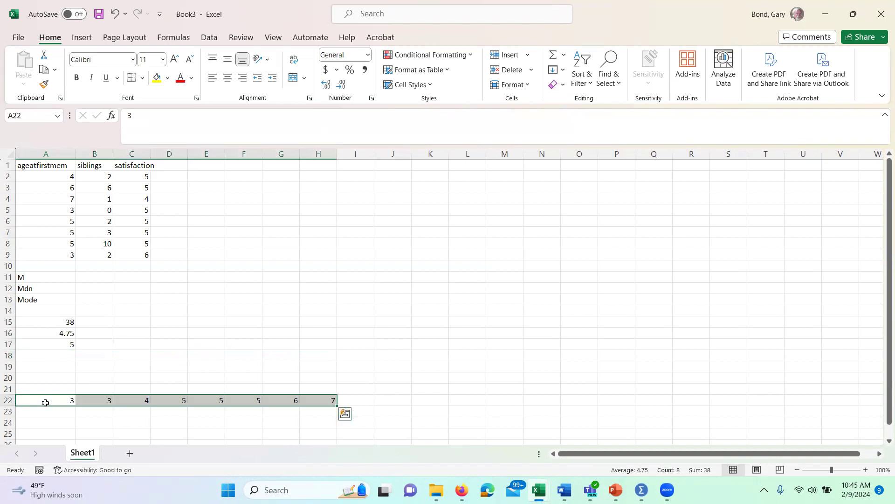
- Enter 5 in A18 as the mode and check the mean, median and mode in A16 to A18
left_click(50, 358)
type("5")
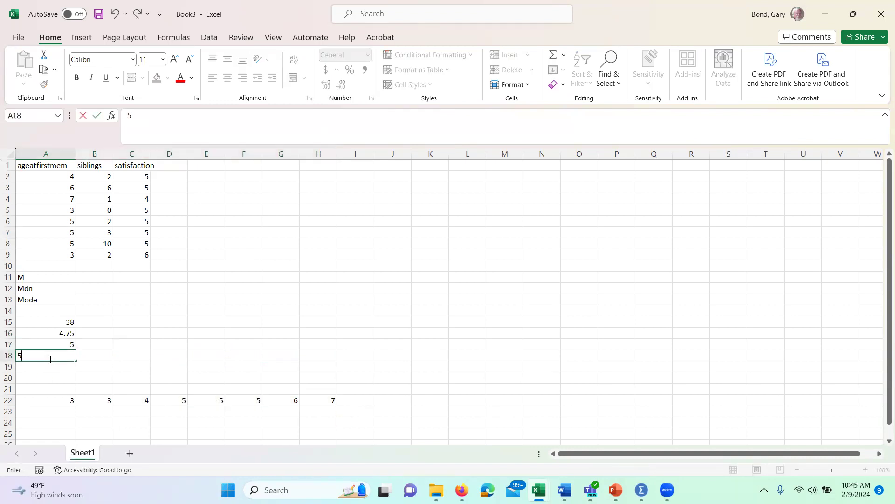
key("Return")
key("Up")
key("Up")
key("Up")
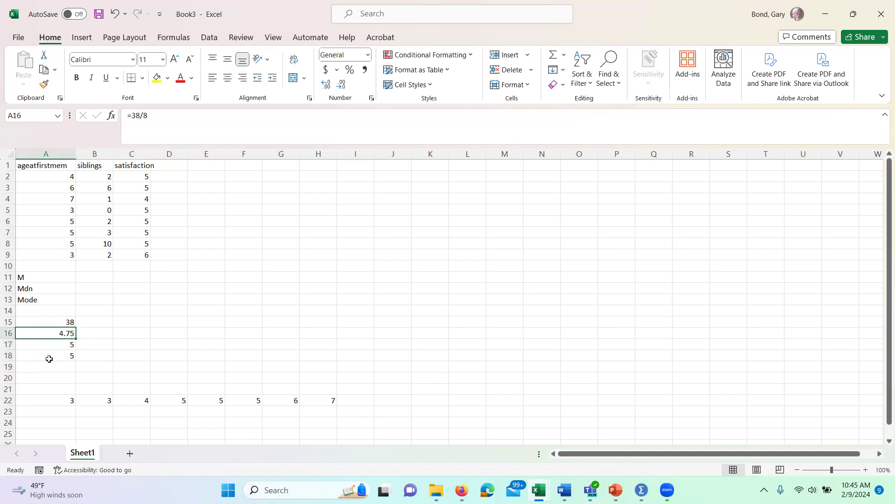
key("Down")
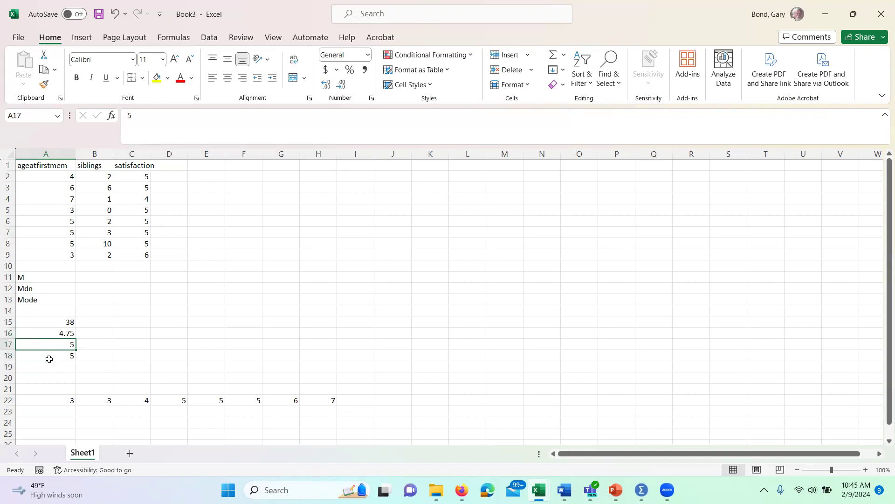
key("Down")
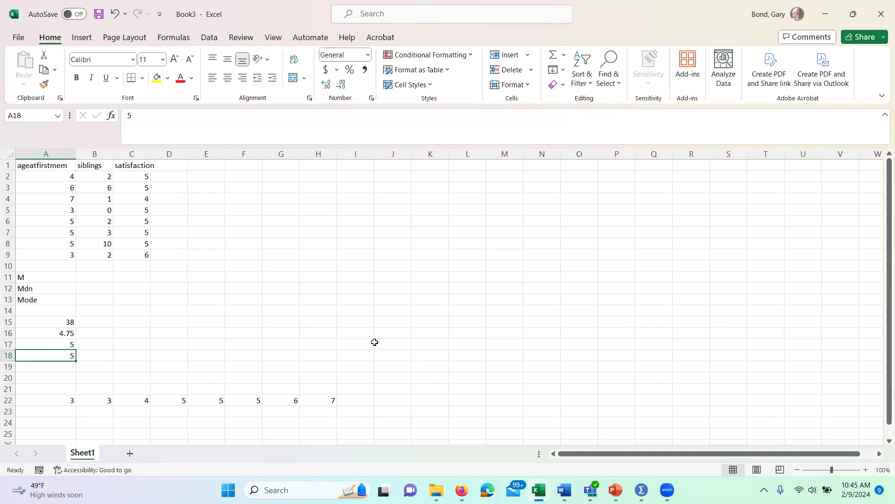
- Switch to SPSS and define the first variable with the name Ageatfirstmemory
left_click(642, 490)
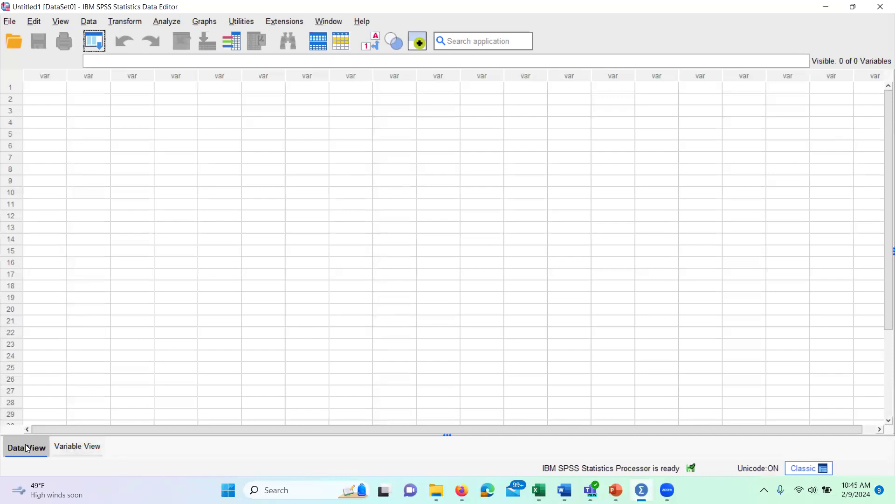
left_click(90, 447)
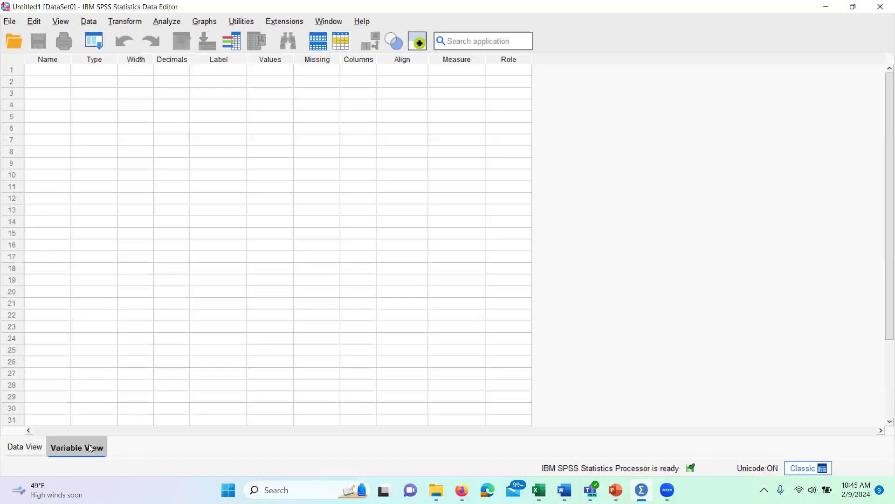
left_click(46, 71)
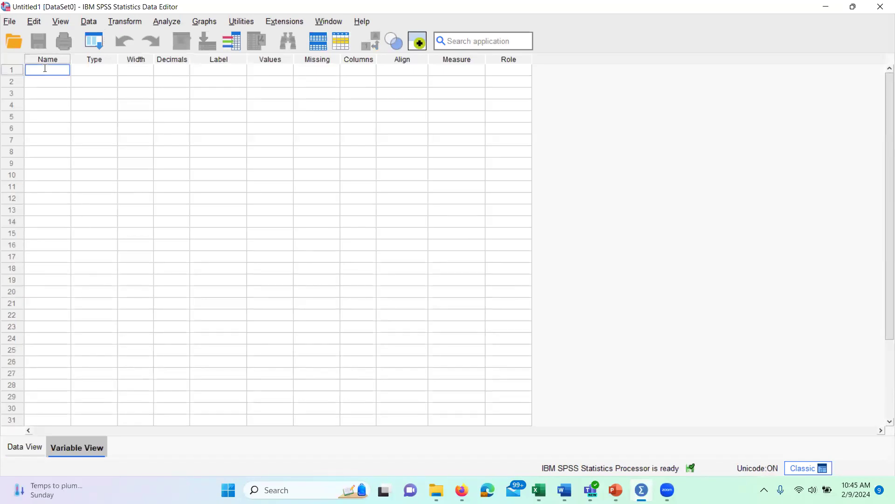
type("Ageatfirstmemory")
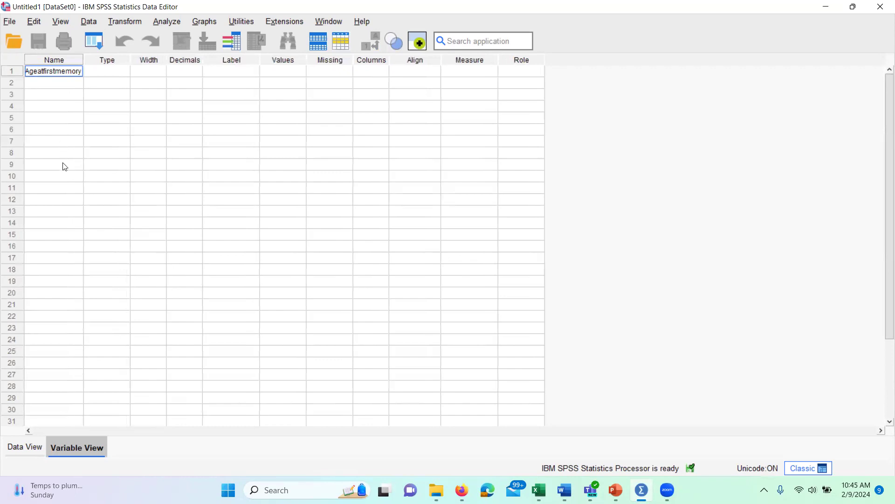
- Copy the ageatfirstmem values A2:A9 from the Book3 Excel workbook into the Ageatfirstmemory column in SPSS, starting at row 1
left_click(29, 453)
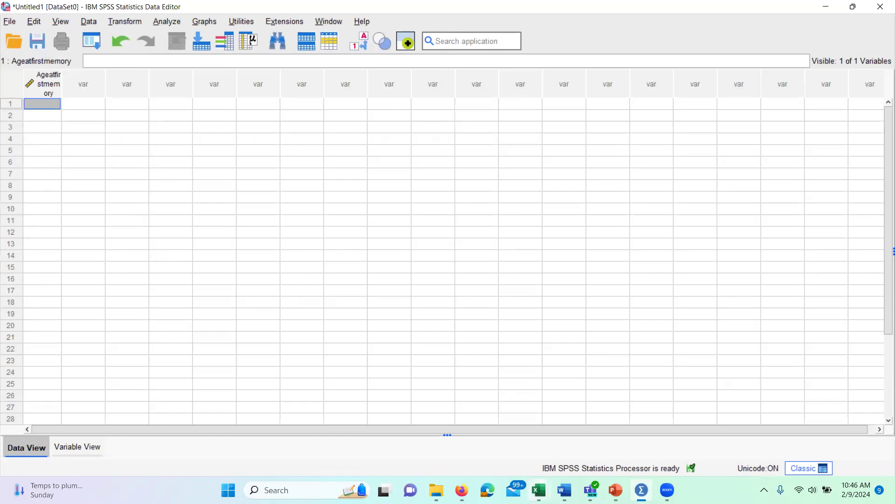
mouse_move(538, 490)
left_click(598, 413)
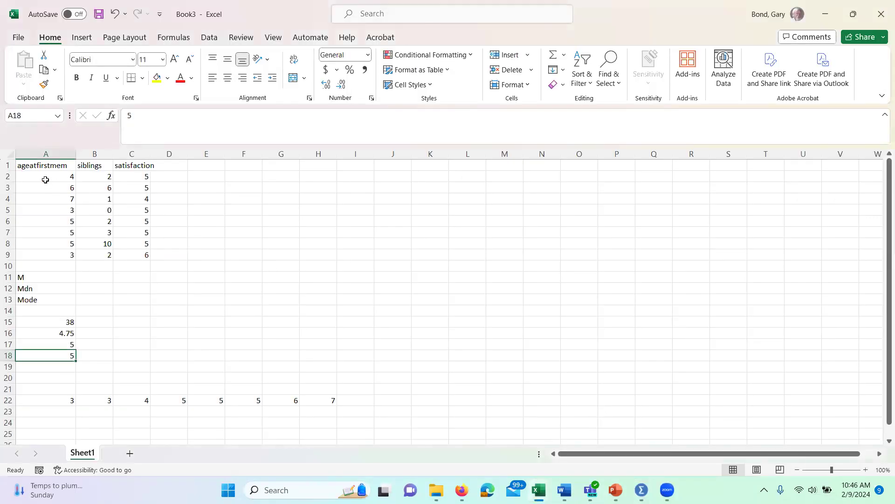
left_click_drag(45, 175, 52, 250)
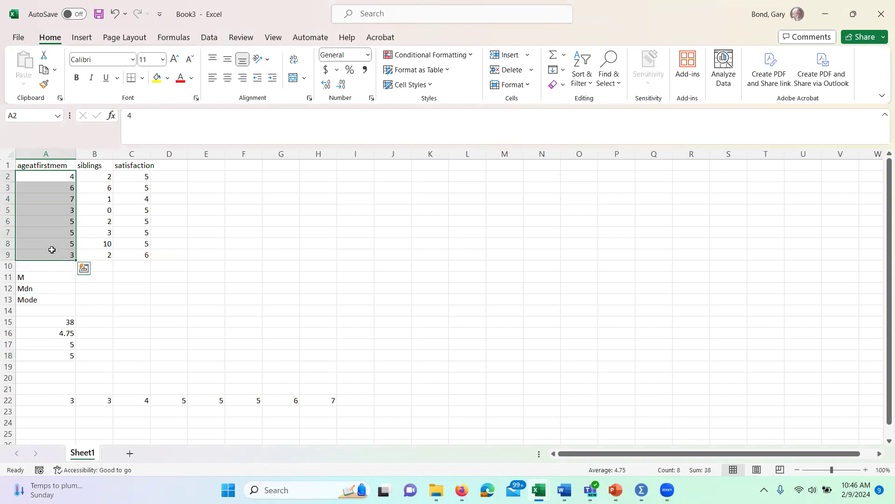
key("ctrl+c")
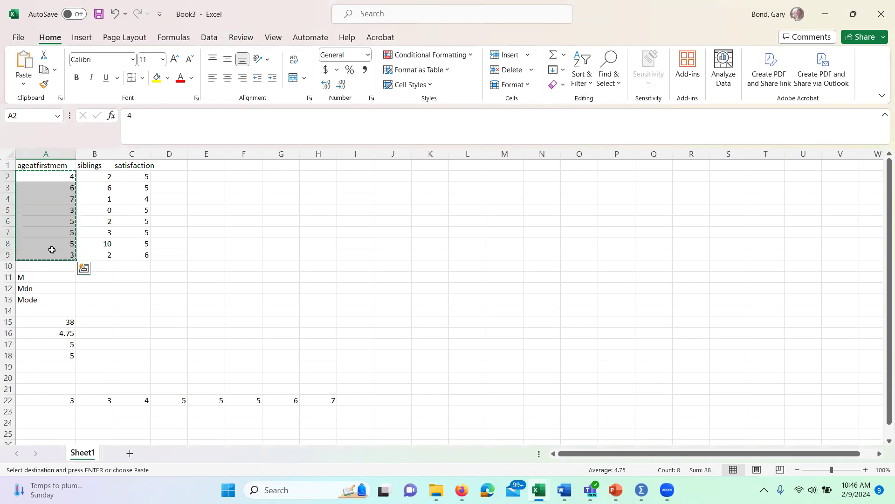
mouse_move(590, 490)
left_click(642, 490)
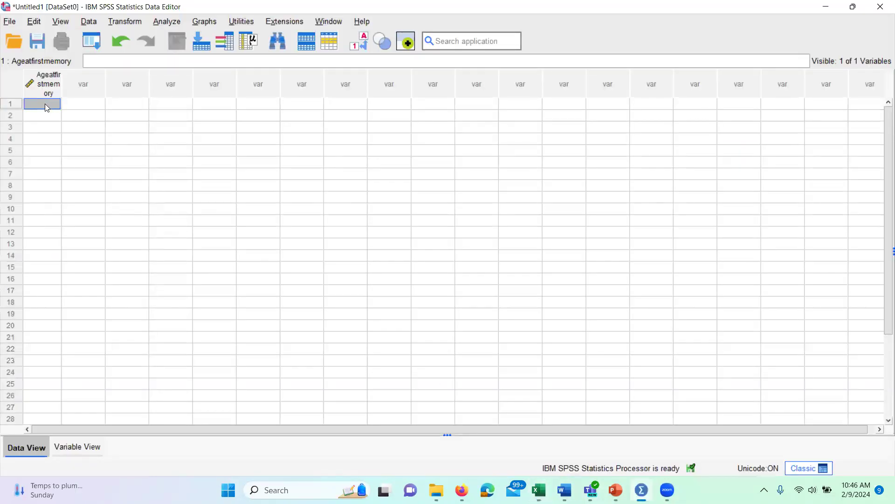
key("ctrl+v")
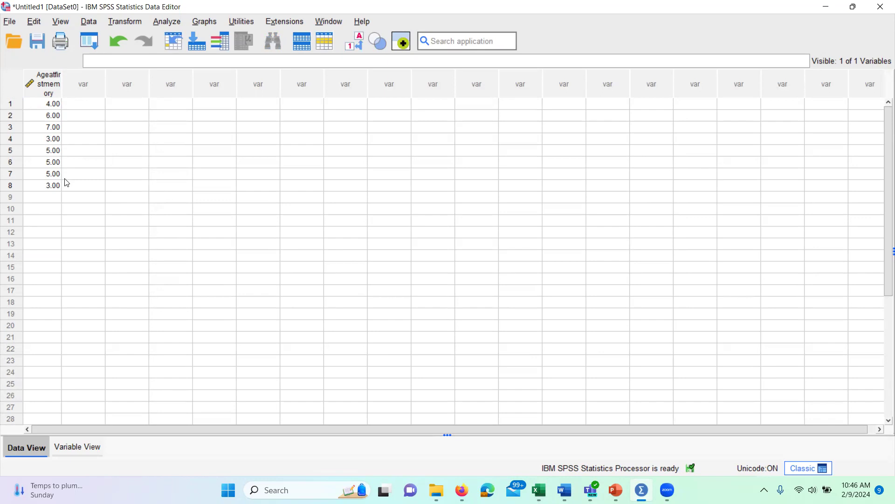
- Set up a Frequencies analysis under descriptive statistics with Ageatfirstmemory as the variable
left_click(167, 22)
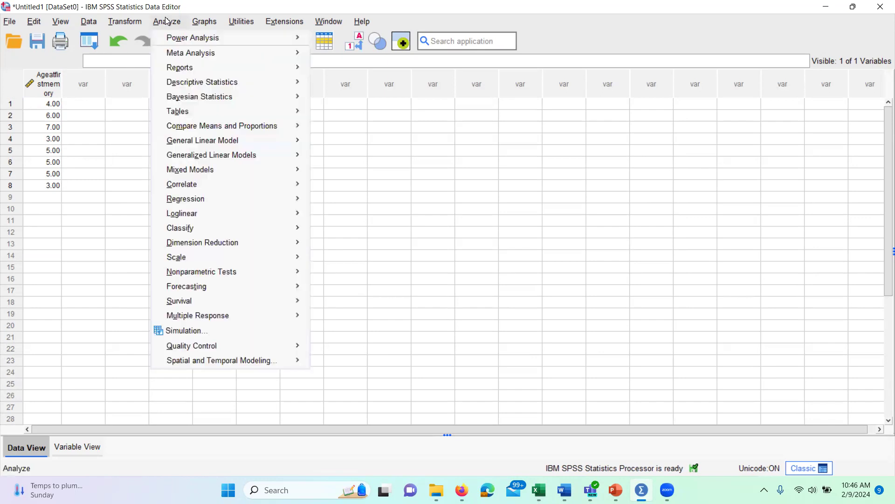
mouse_move(262, 81)
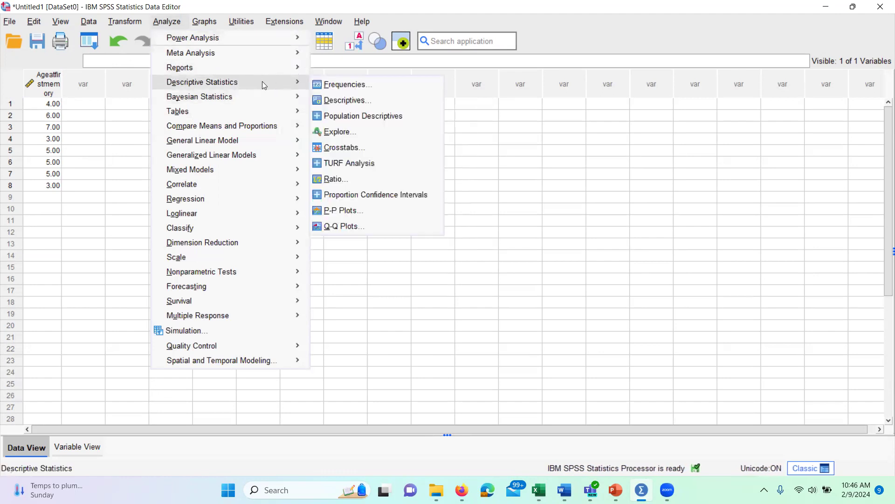
left_click(363, 85)
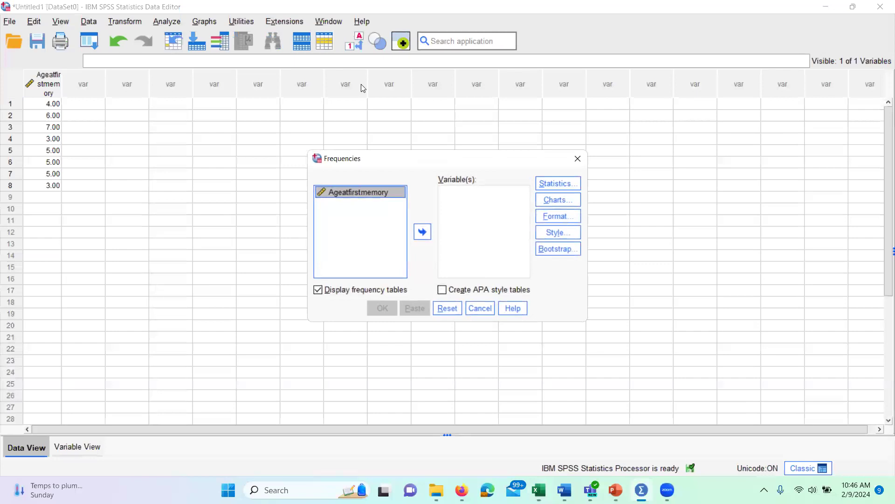
left_click(423, 232)
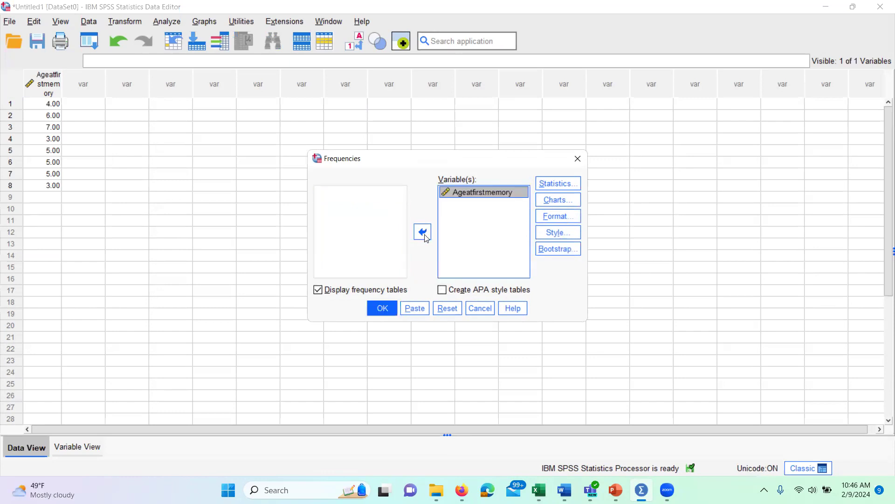
- Request the mean, median and mode for Ageatfirstmemory and run the Frequencies analysis
left_click(562, 184)
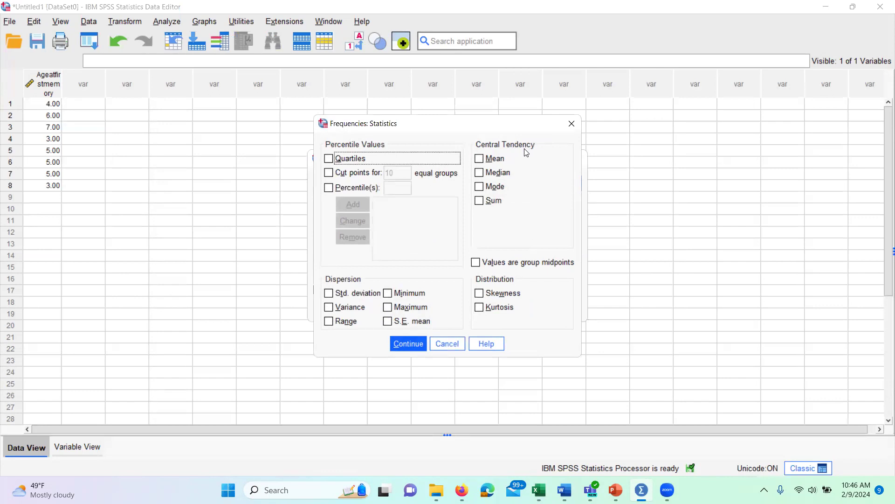
left_click(479, 159)
left_click(479, 172)
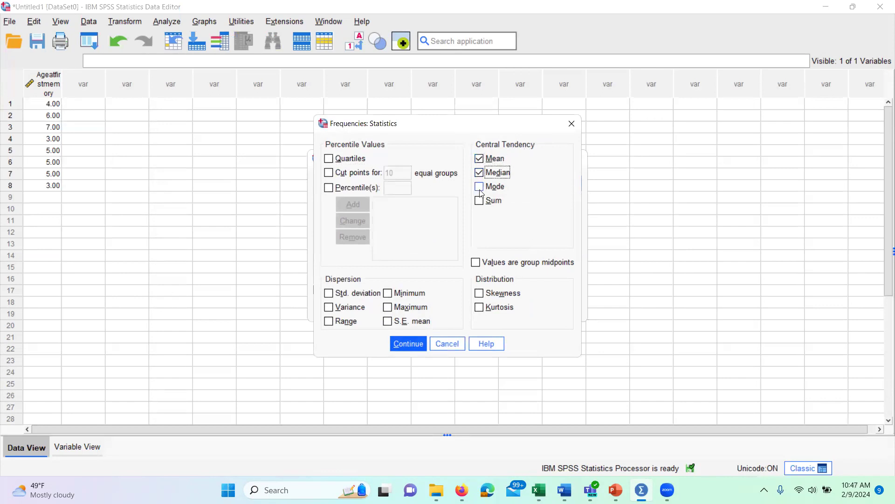
left_click(480, 189)
left_click(408, 344)
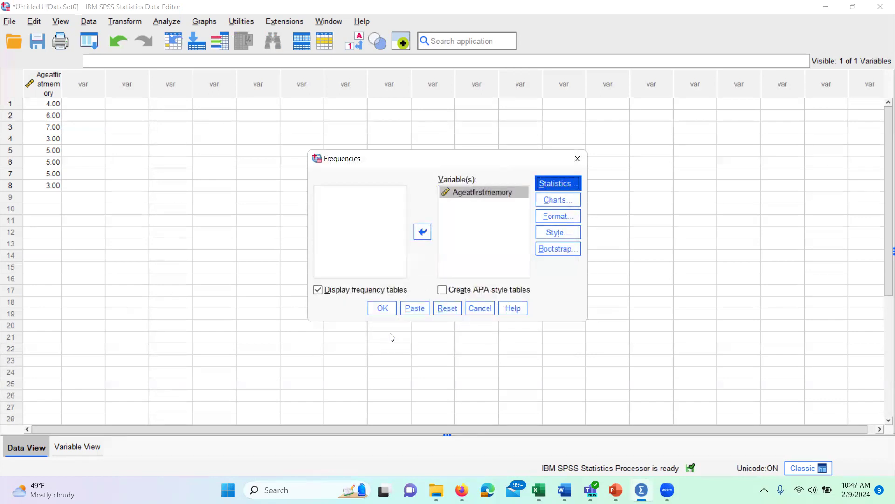
left_click(383, 309)
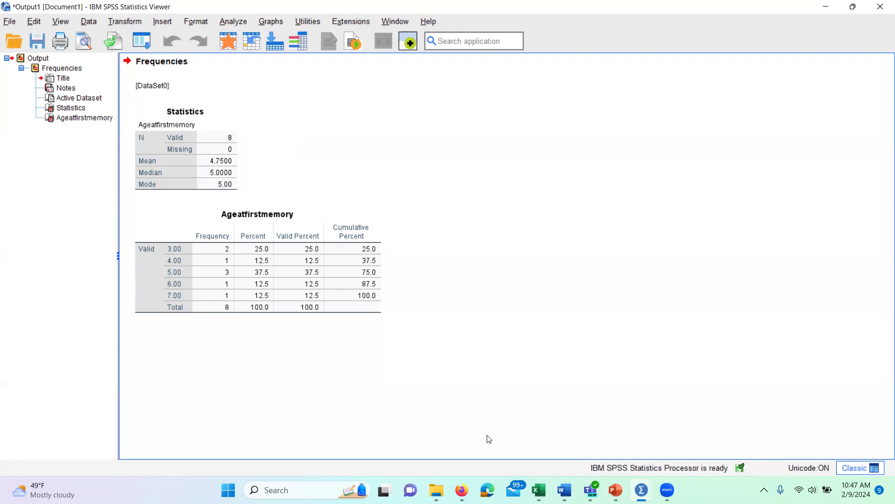
- Compare the hand-calculated mean, median and mode in Excel with the Statistics table in the SPSS output
mouse_move(537, 485)
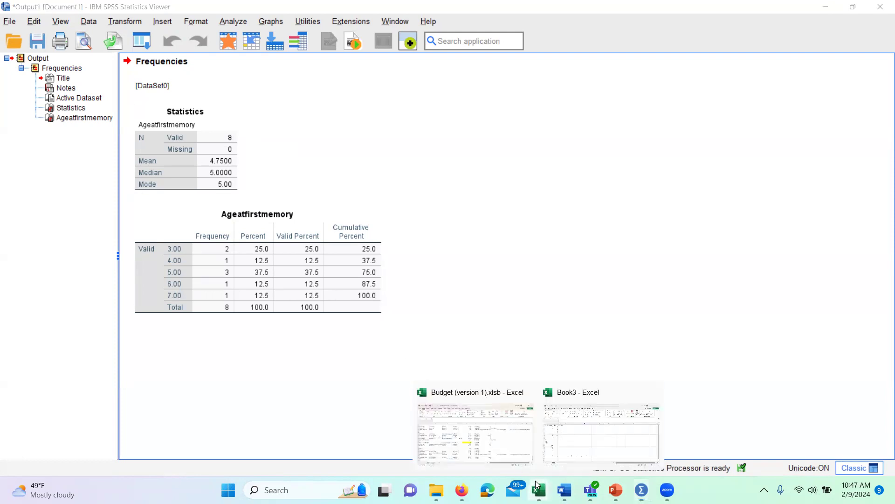
left_click(559, 455)
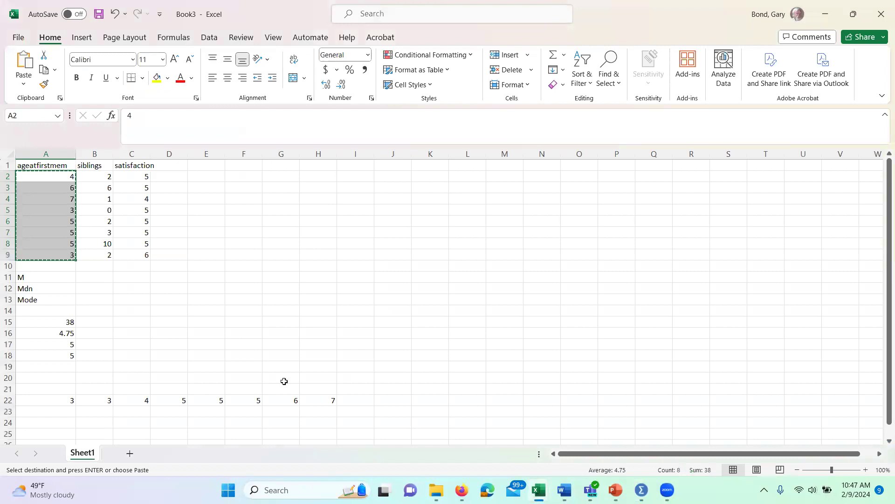
left_click(42, 334)
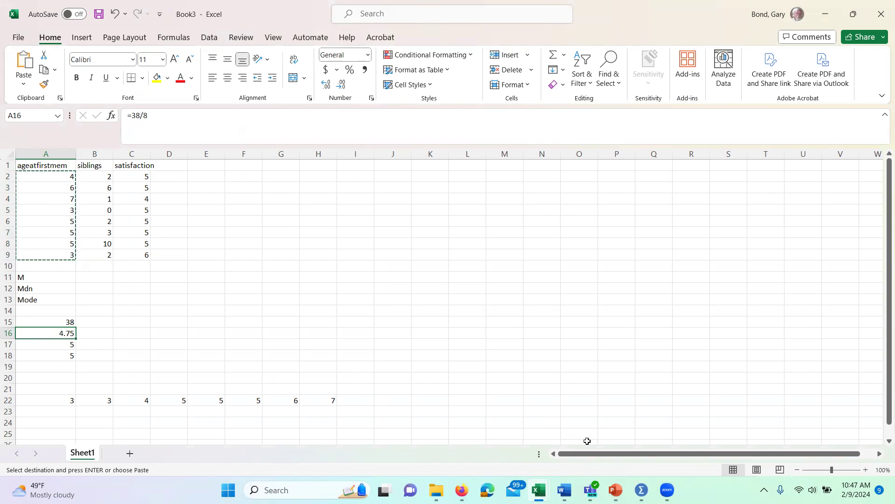
mouse_move(642, 490)
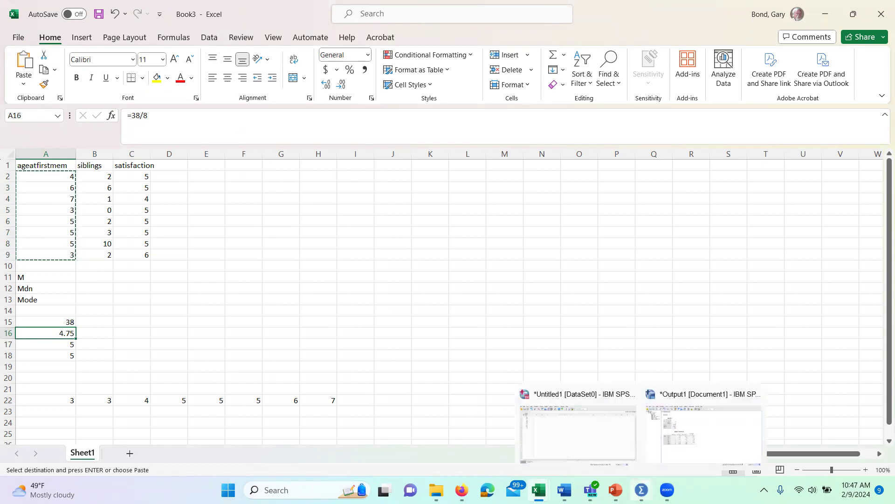
left_click(701, 440)
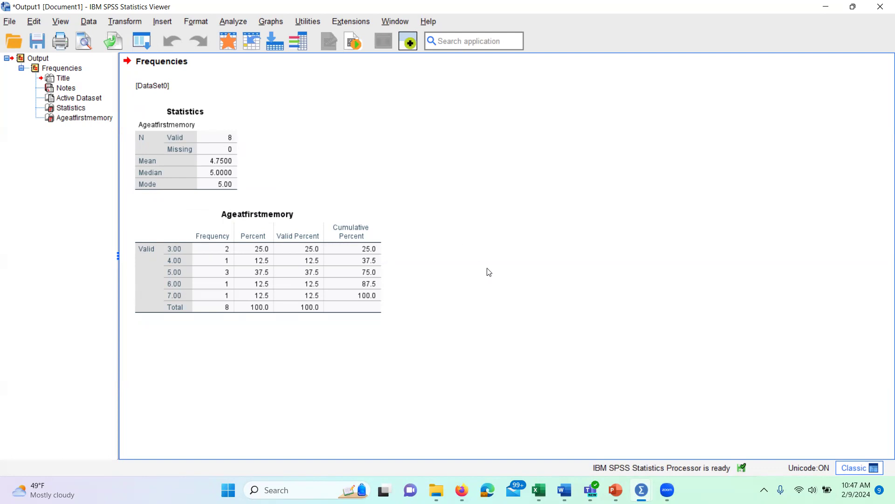
- Return to the Book3 workbook in Excel and replace the content of A15 with "38 divided by 8 scores (mean)"
mouse_move(538, 489)
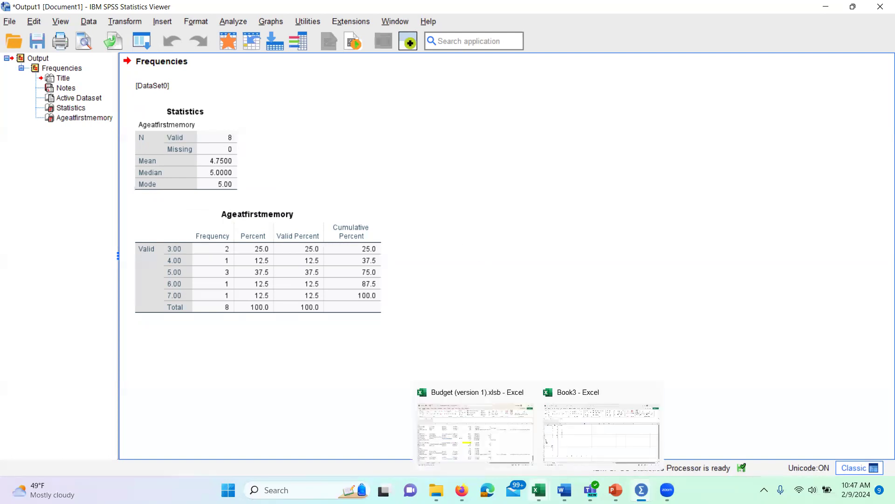
left_click(599, 454)
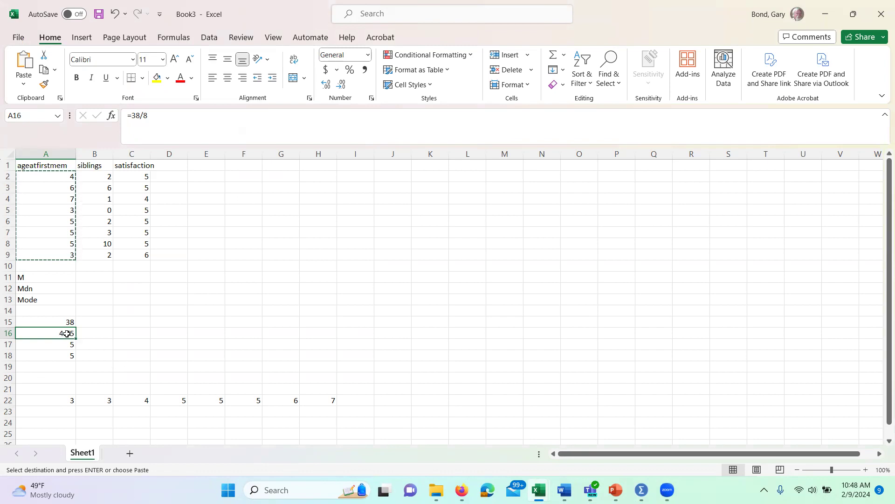
left_click(52, 322)
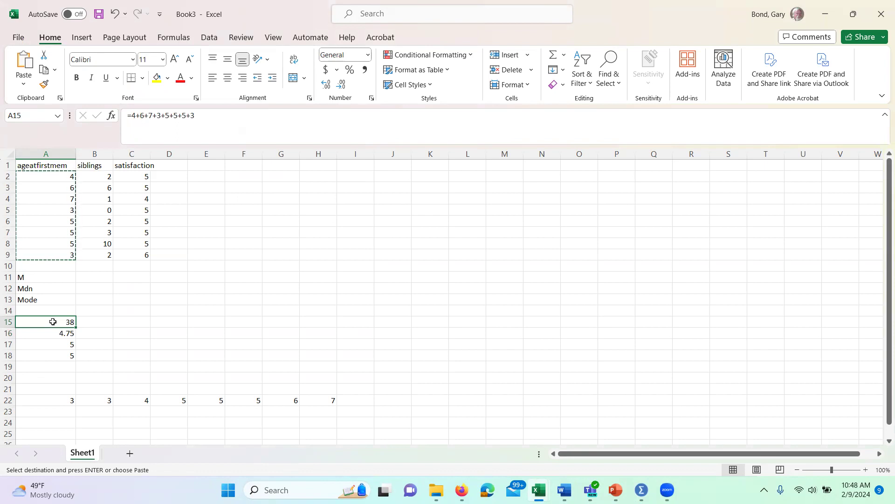
type("38")
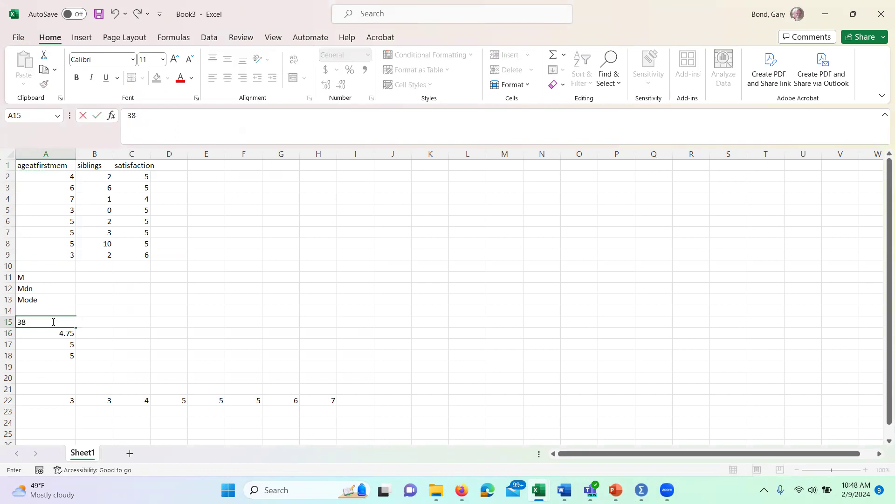
type(" divided by 8 scores ")
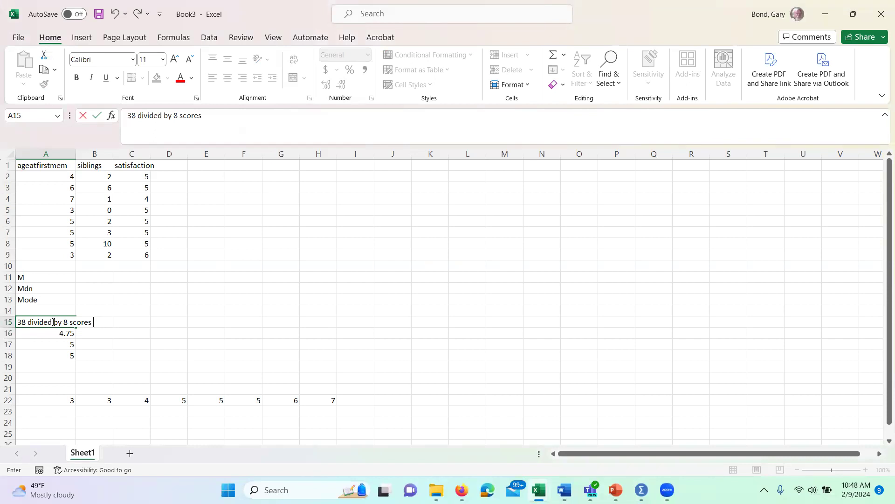
type("(mean)")
key("ctrl+Return")
key("Down")
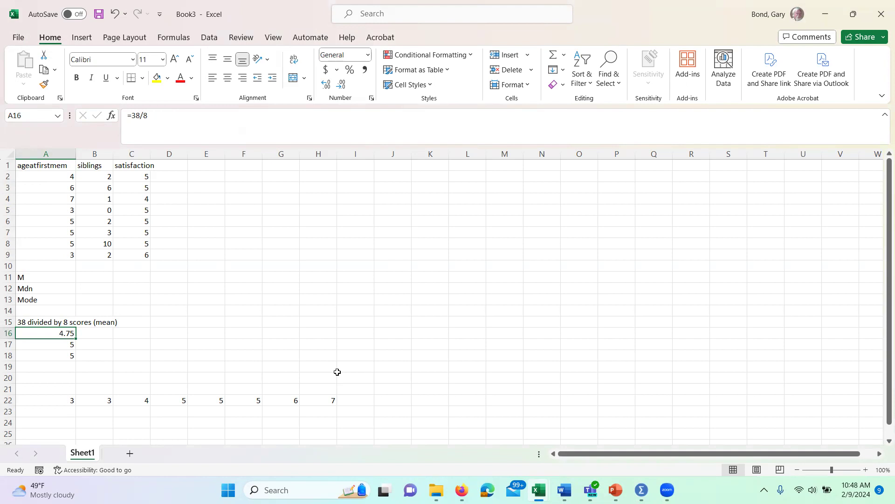
- Review the siblings values in B2:B9 and the empty mean cell B11 beneath them
left_click(93, 150)
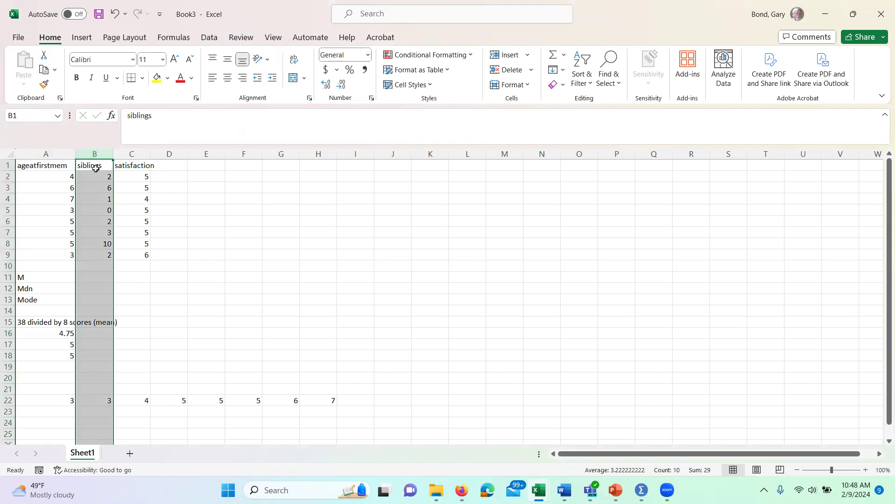
left_click(100, 257)
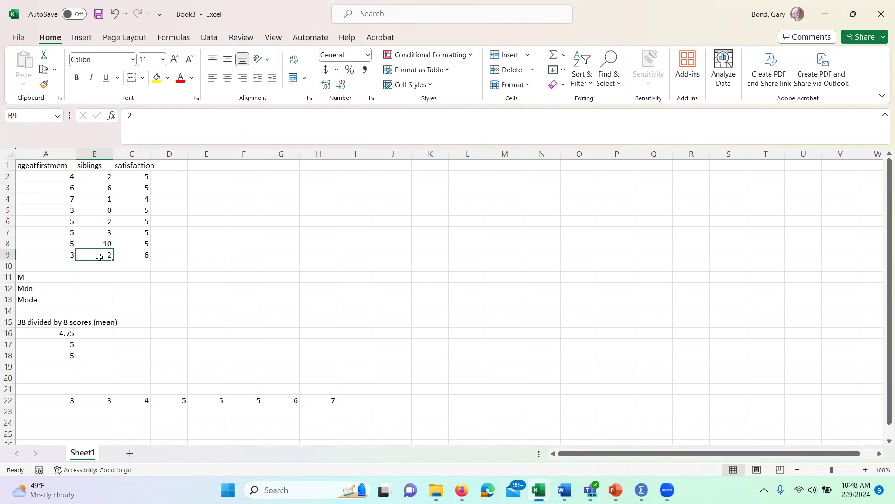
left_click(99, 274)
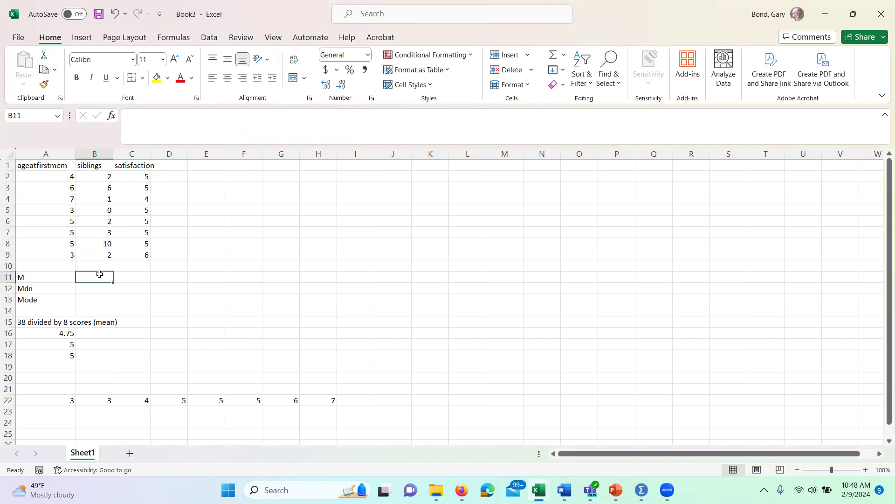
key("Up")
key("Up")
key("Up")
key("Up")
key("Up")
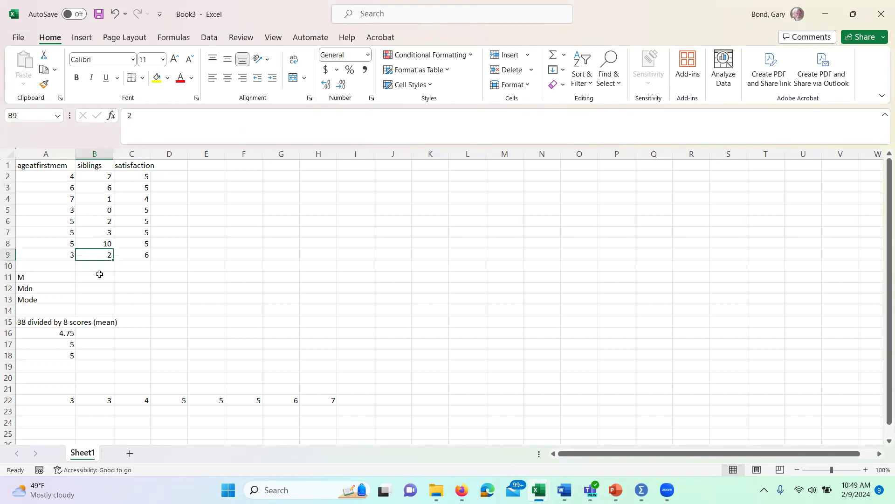
key("Up")
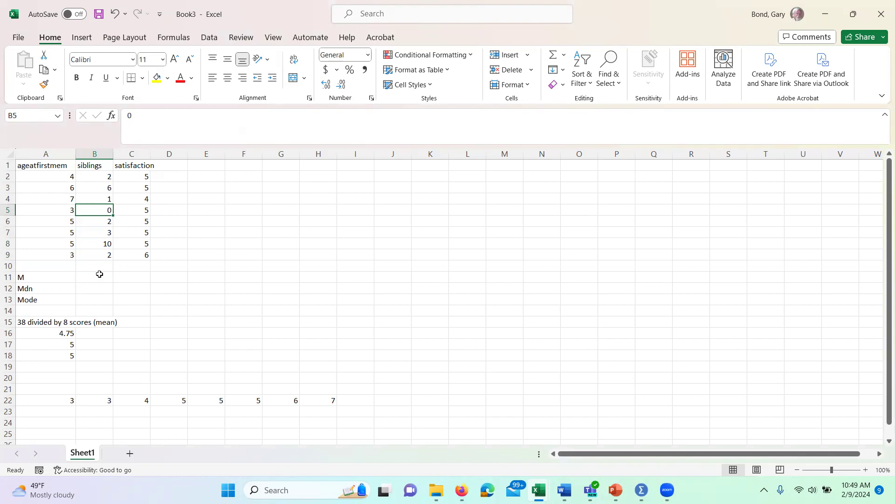
key("Down")
key("Down")
key("Down")
key("Down")
key("Down")
key("Down")
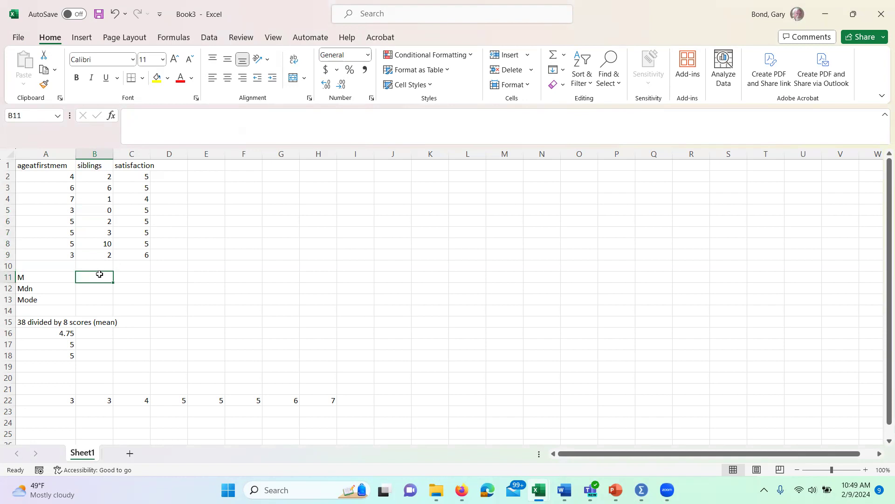
- Enter the note "range is 0 to 10" in B11 beneath the siblings values
type("range")
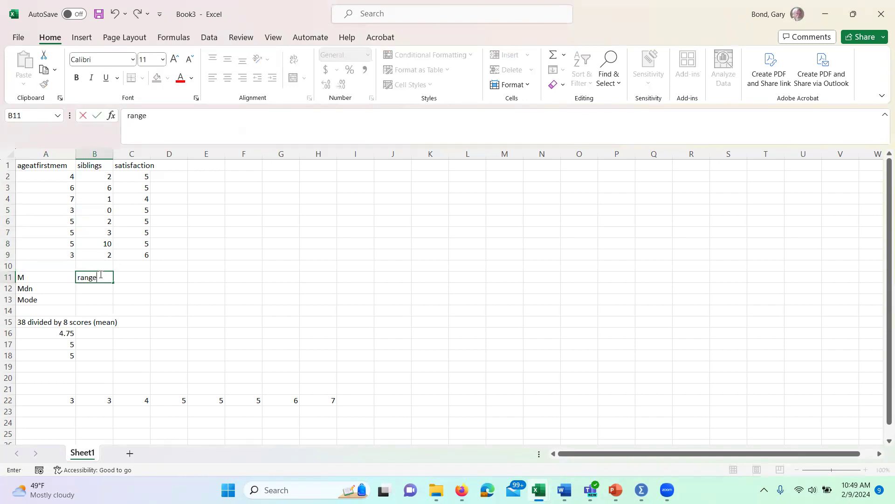
type(" is 0 to 10")
key("Return")
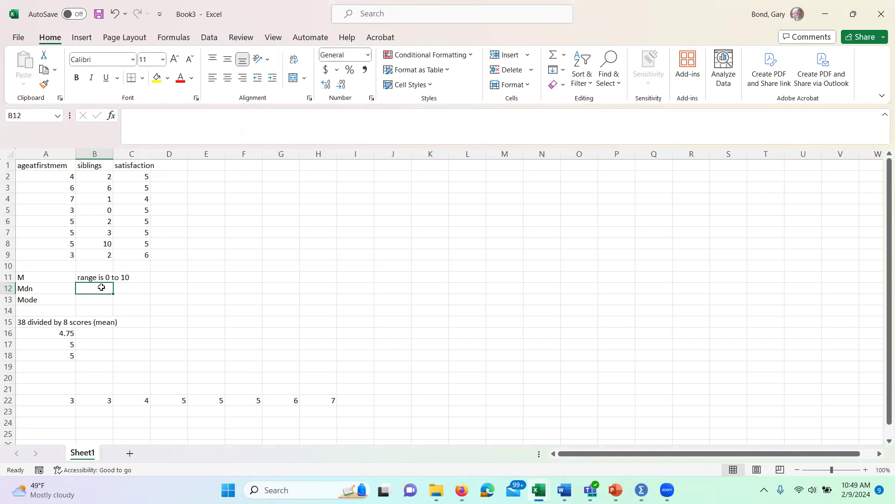
- Copy the siblings column with its header, B1:B9, into column H starting at H1
left_click(97, 167)
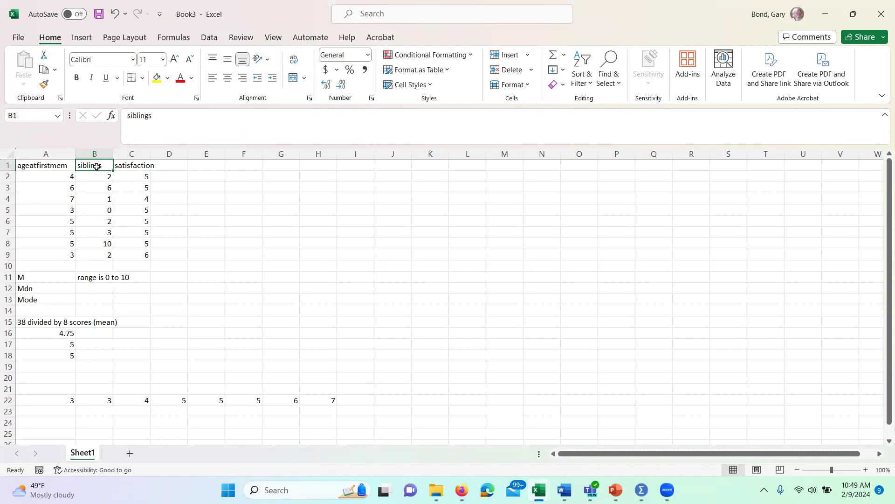
key("shift+Down")
key("shift+Down")
key("shift+Down")
key("shift+Down")
key("shift+Down")
key("shift+Down")
key("shift+Down")
key("shift+Down")
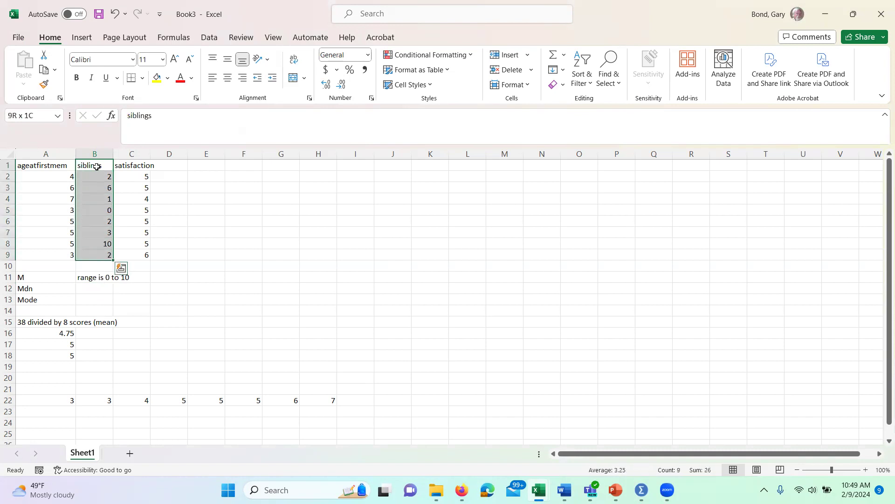
key("ctrl+c")
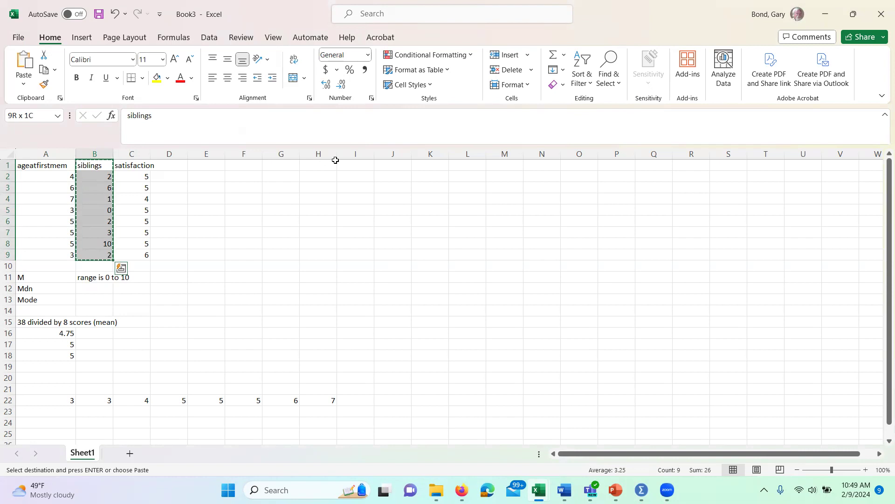
left_click(320, 168)
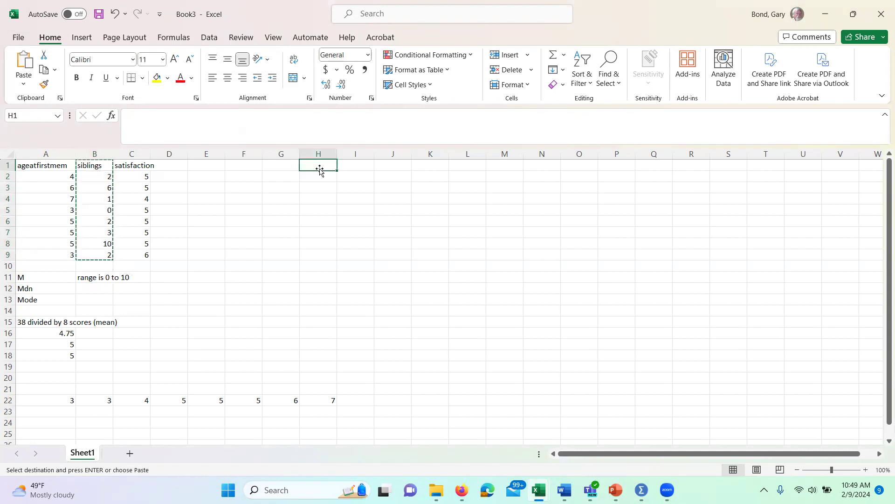
key("ctrl+v")
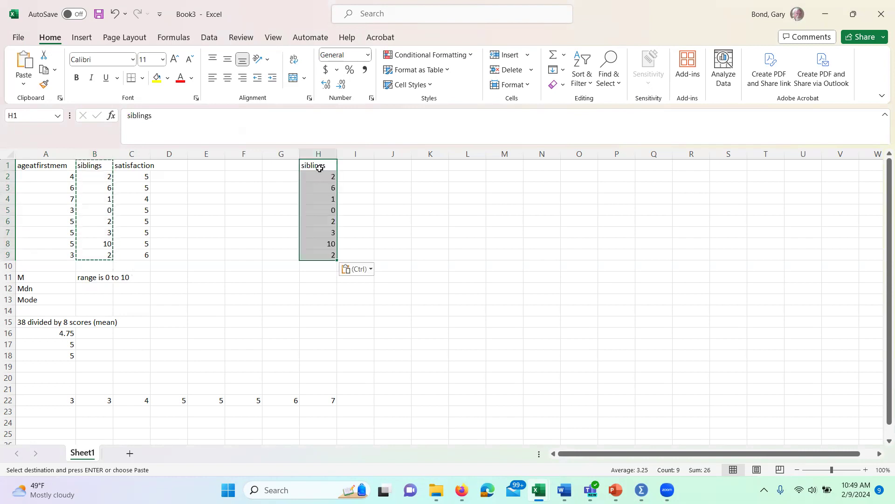
- Label G11 "mean" and enter 26/8 as text in H11 beneath the copied siblings column
left_click(310, 277)
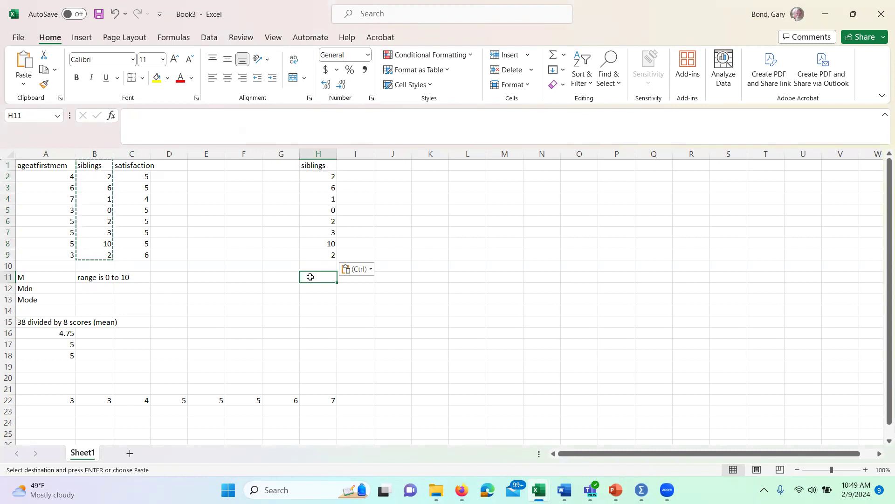
left_click(282, 276)
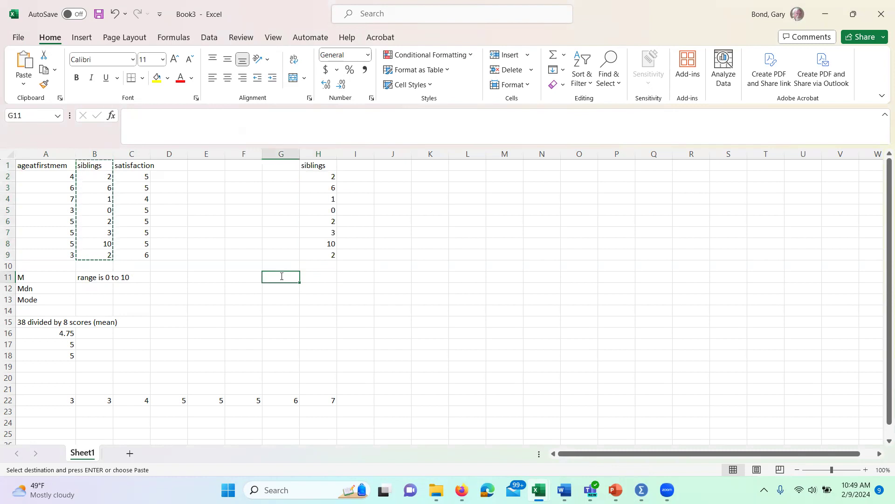
type("mean")
key("Tab")
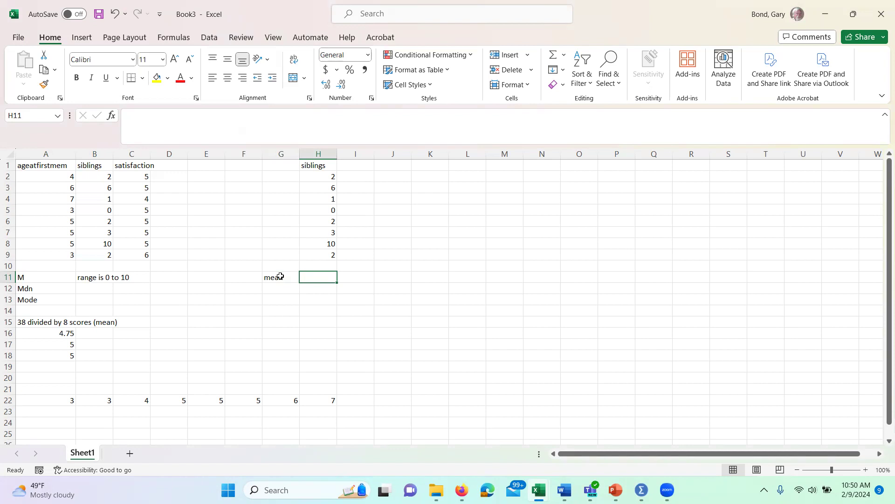
type("26")
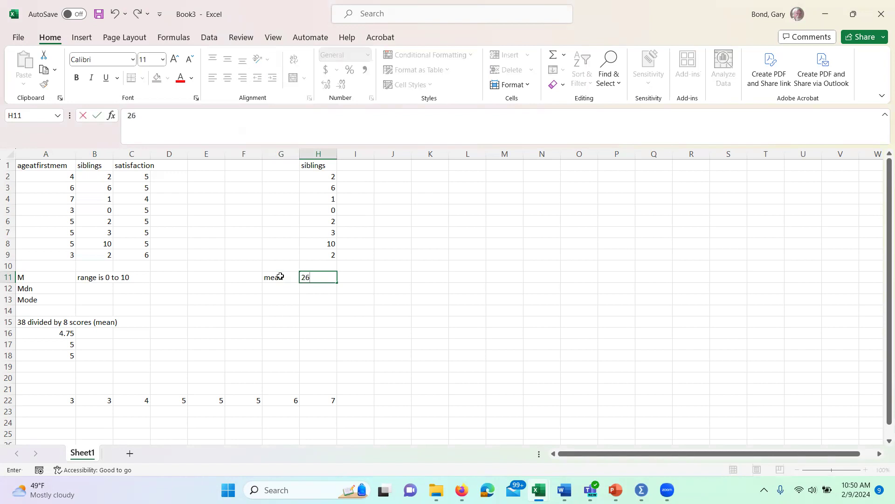
type("/8")
key("Return")
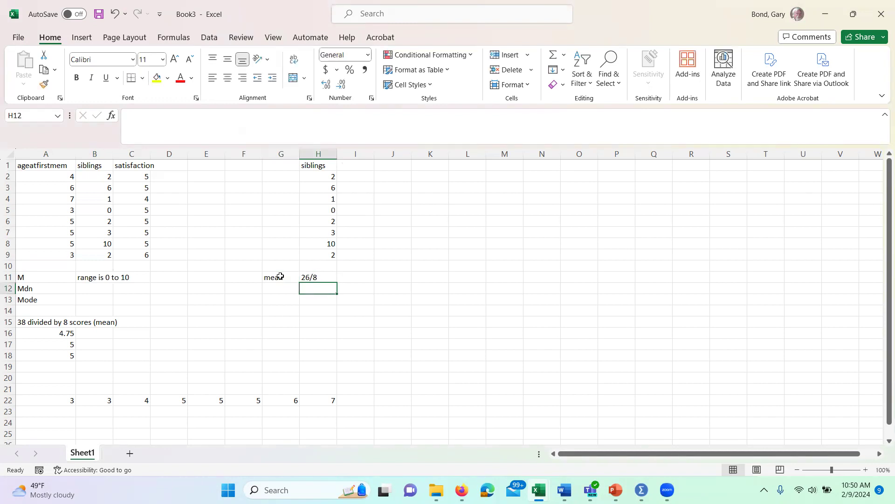
- Calculate the siblings mean in H12 with =26/8 and copy the "mean" label from G11 into G12
type("=26")
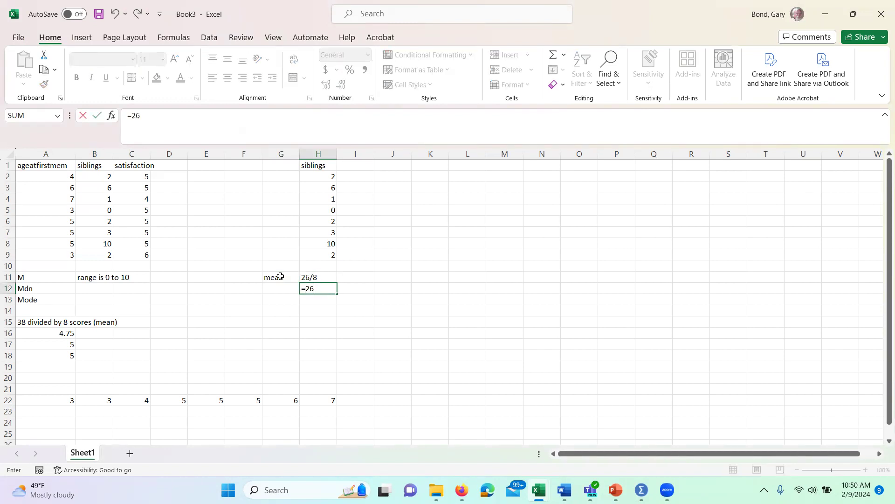
type("/8")
key("Return")
key("Up")
key("Up")
key("Left")
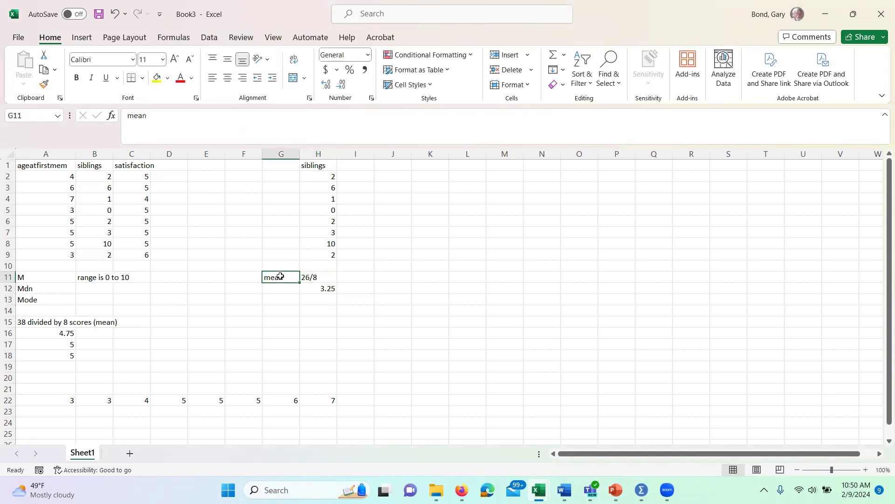
key("ctrl+c")
left_click(286, 289)
key("ctrl+v")
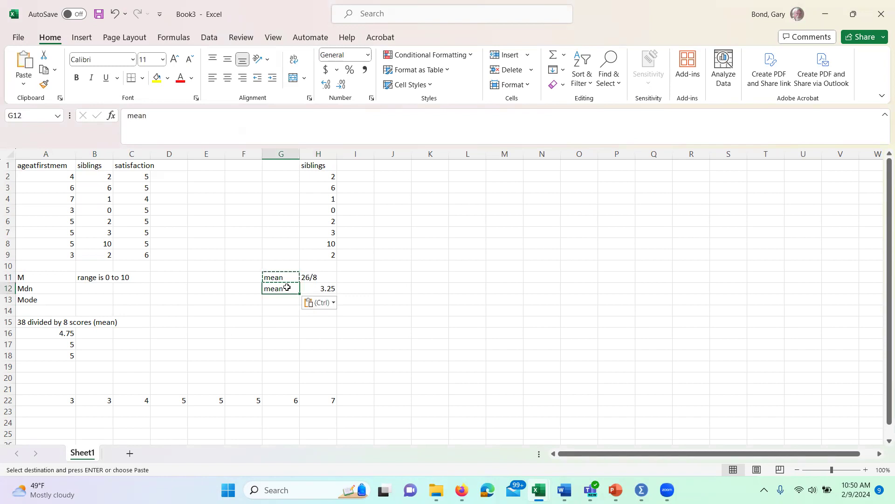
- Add the column headers X in I1 and M in J1 beside the copied siblings column
left_click(363, 279)
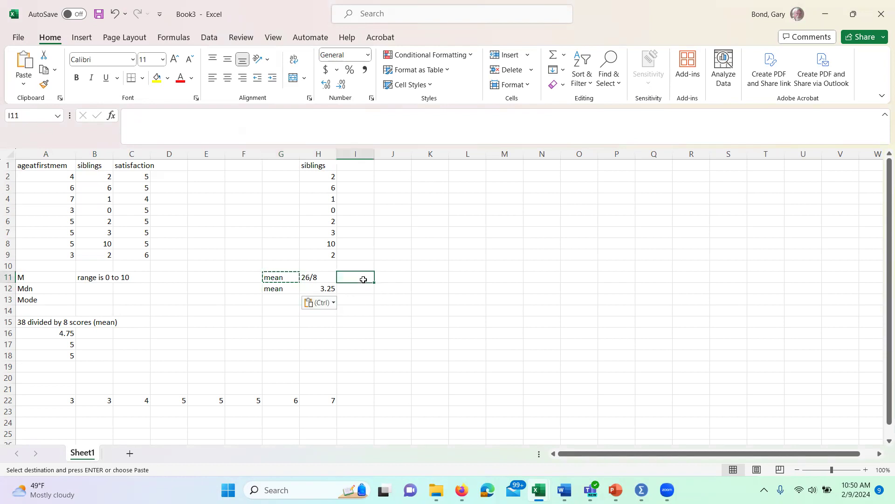
left_click(368, 164)
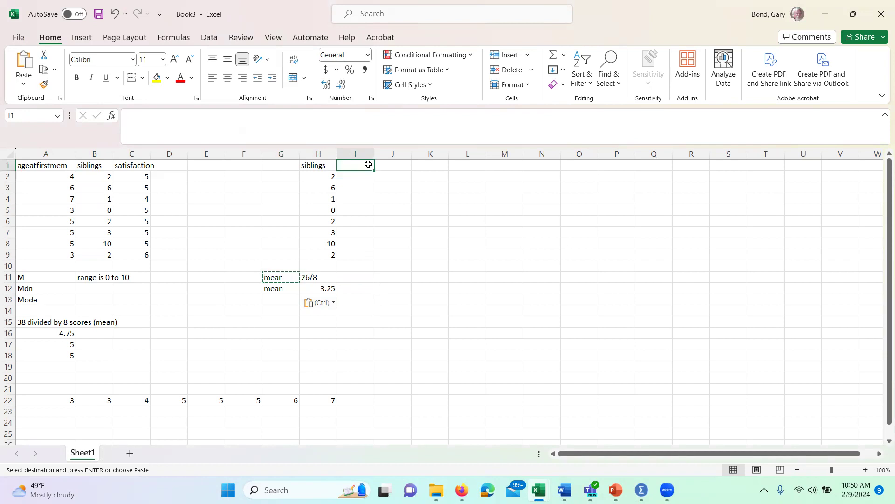
type("X")
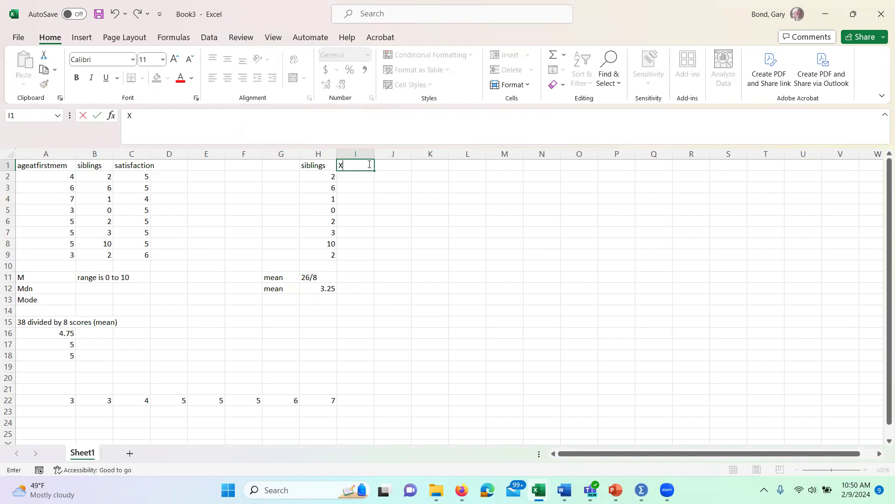
key("Tab")
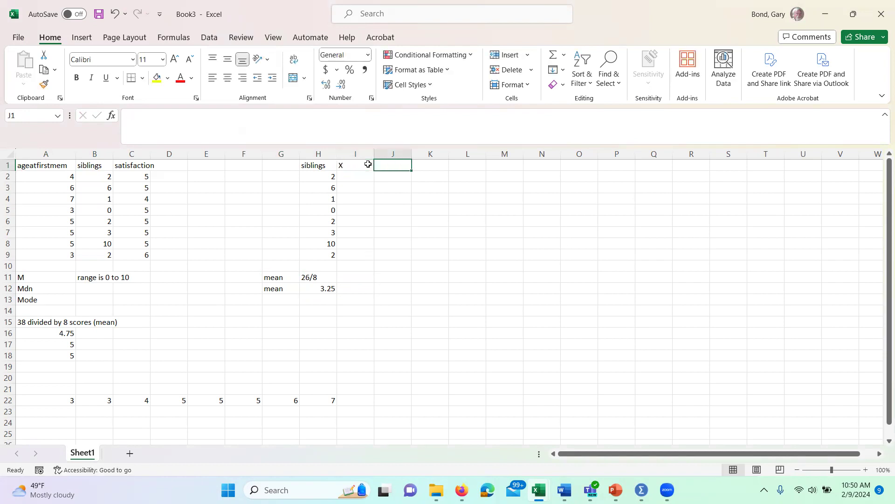
type("M")
key("Return")
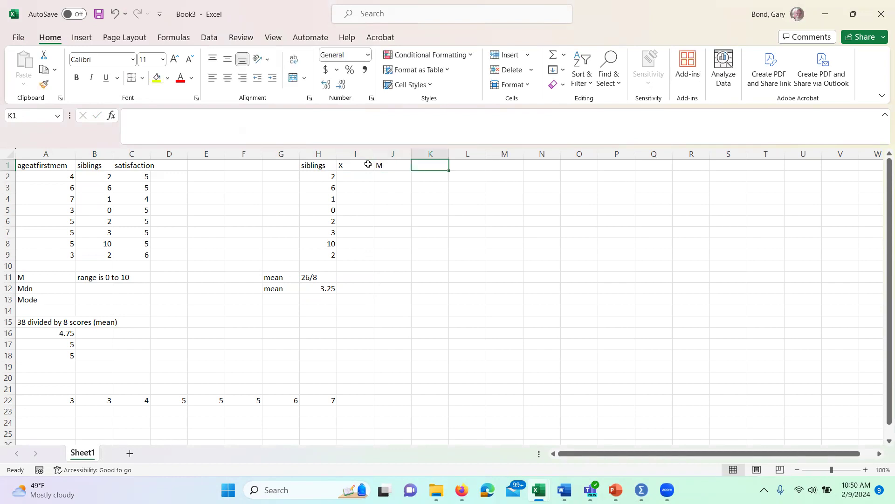
- Fill in the first score's row with 2 in I2 and the mean 3.25 in J2
key("Left")
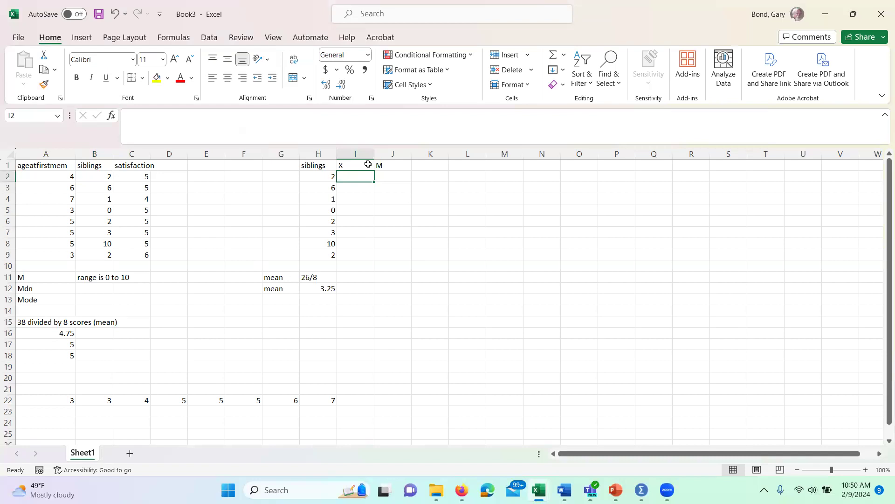
type("2")
key("Tab")
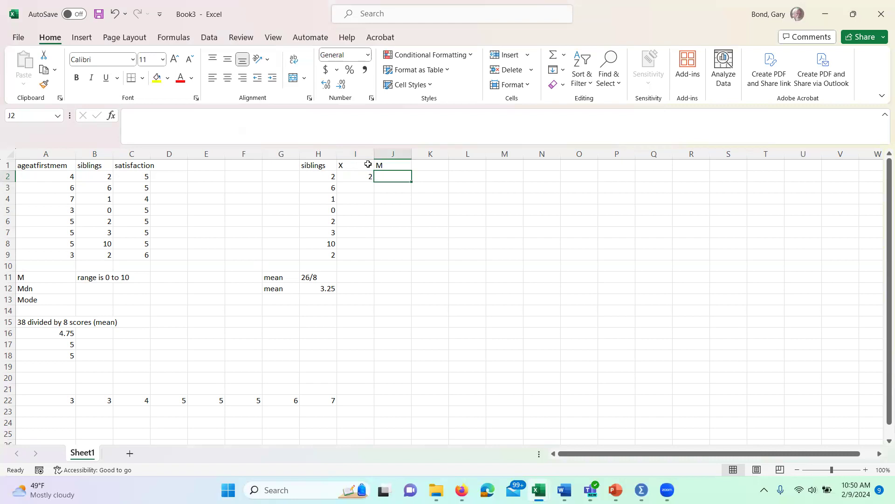
type("3.25")
key("Tab")
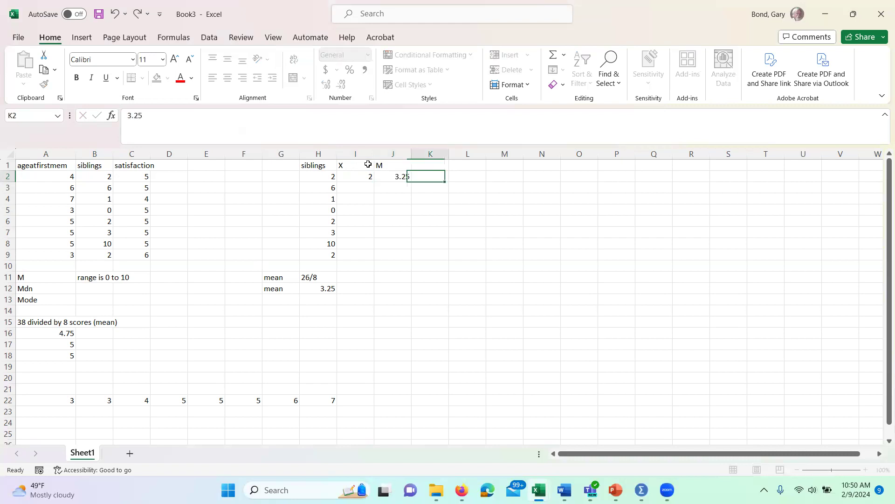
- Add the header X-M in K1 and calculate the first deviation in K2 with =2-3.25
key("Up")
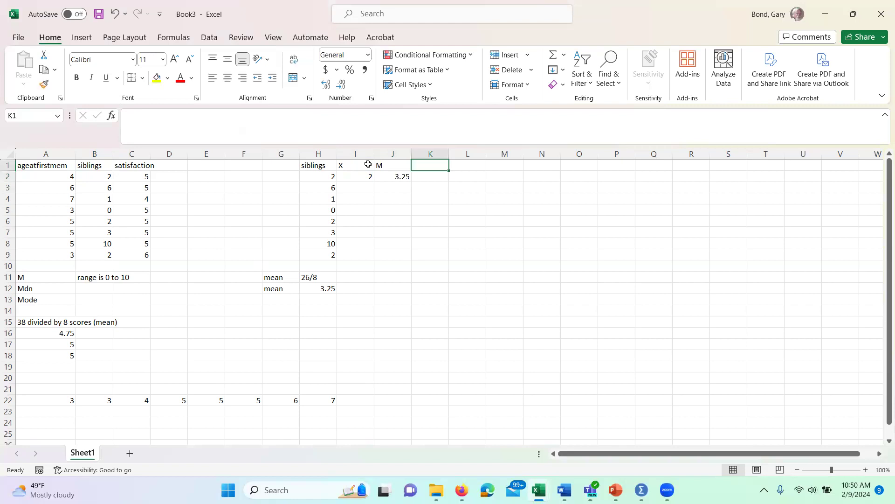
type("X-M")
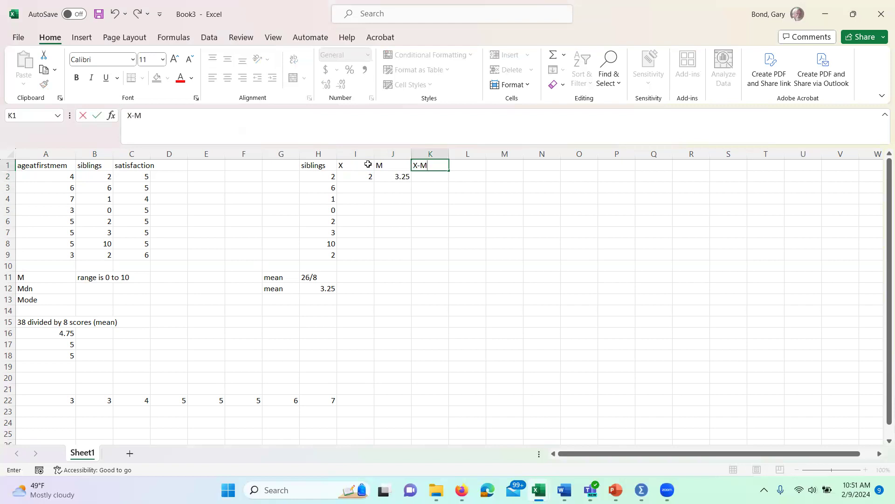
key("Return")
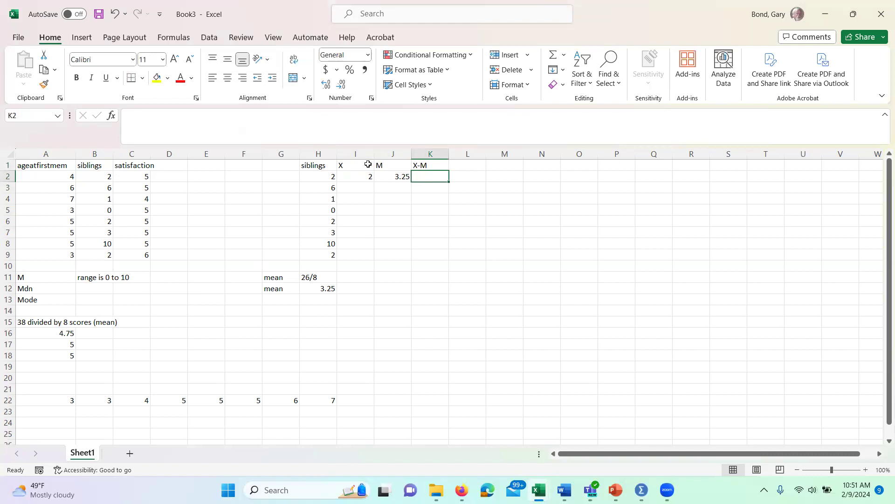
type("=")
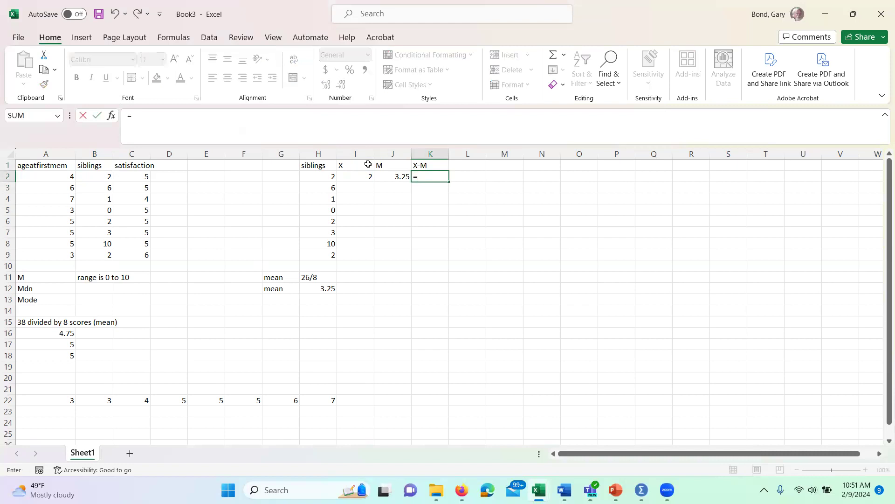
type("2-3.25")
key("Return")
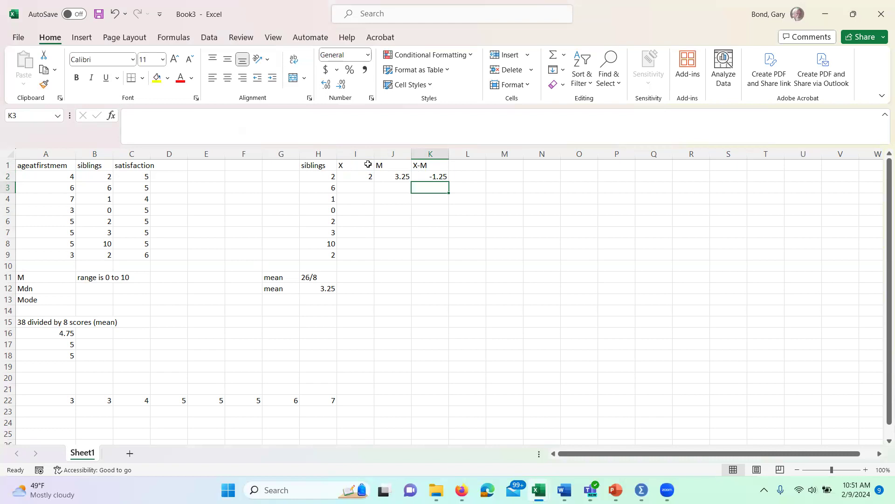
- Complete row 3 of the deviation table with 6 in I3, 3.25 in J3 and =6-3.25 in K3
key("Left")
key("Left")
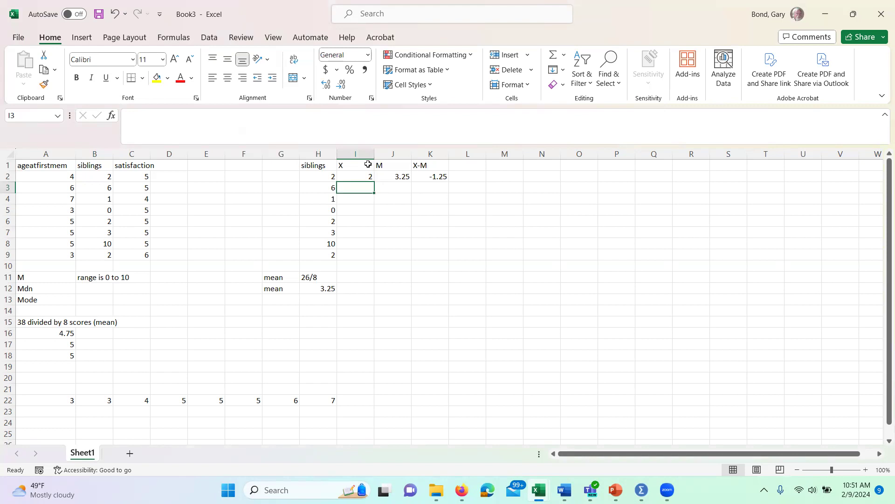
type("6")
key("Tab")
type("3.25")
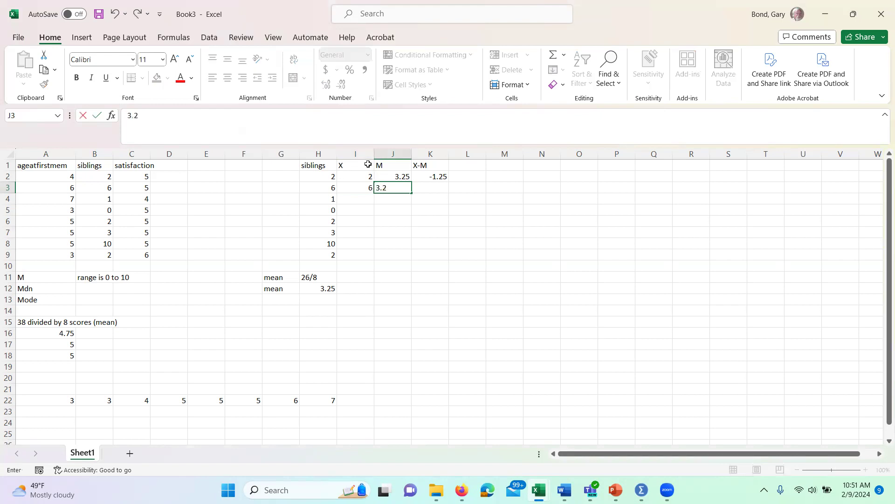
key("Tab")
type("=6-2.5")
key("BackSpace")
key("BackSpace")
key("BackSpace")
key("BackSpace")
type("-3.25")
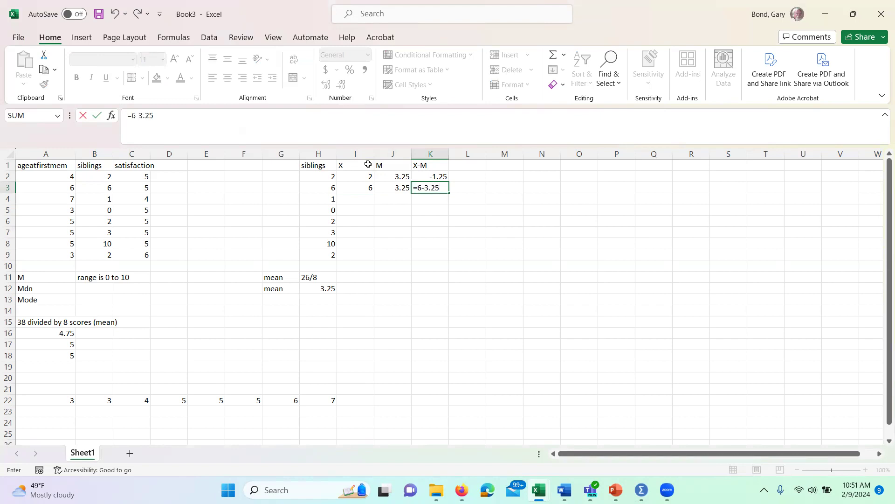
key("Return")
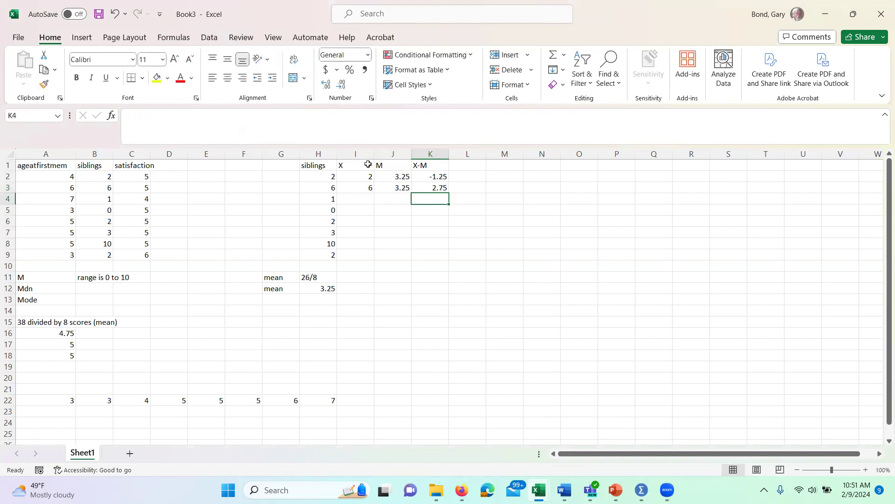
- Complete row 4 of the deviation table with 1 in I4, 3.25 in J4 and =1-3.25 in K4
key("Left")
key("Left")
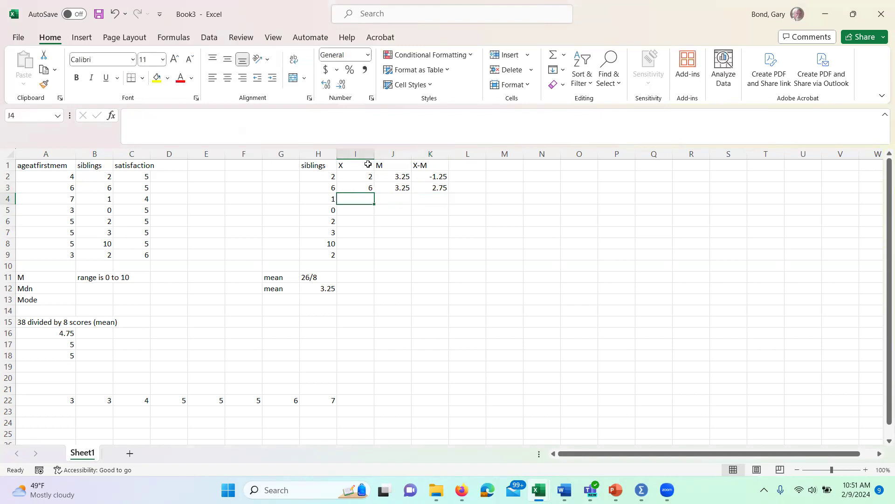
type("1")
key("Tab")
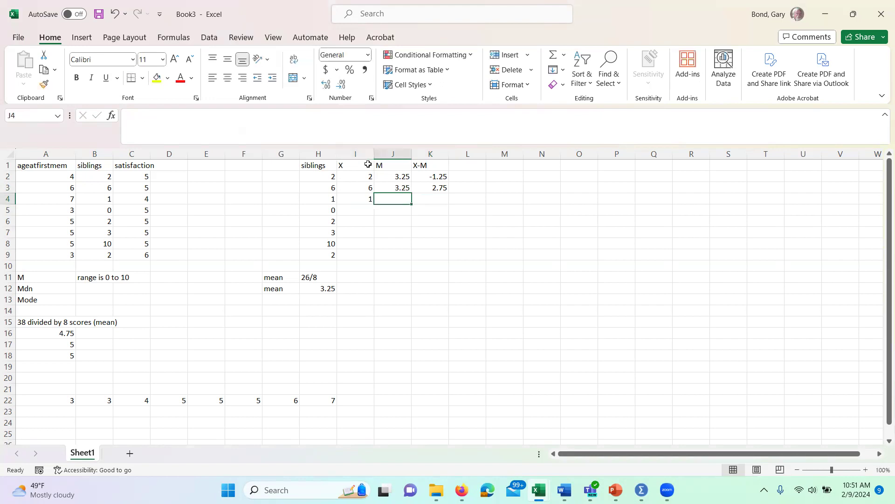
type("3.25")
key("Tab")
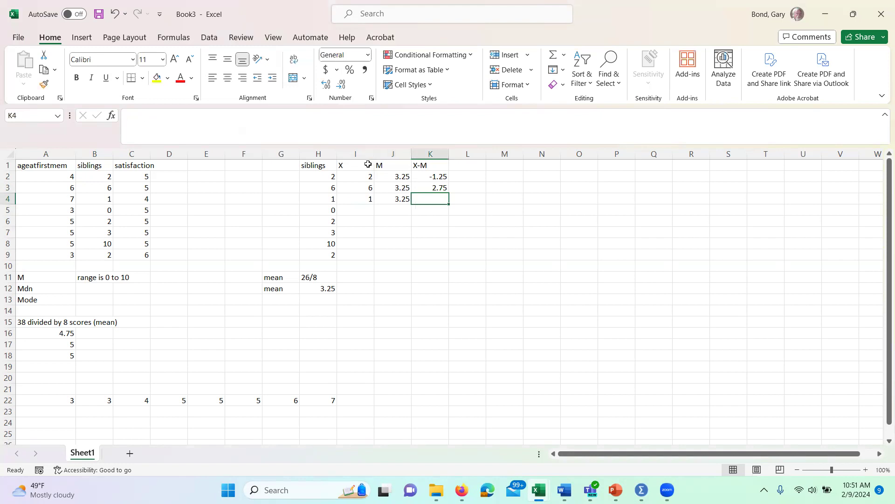
type("=1")
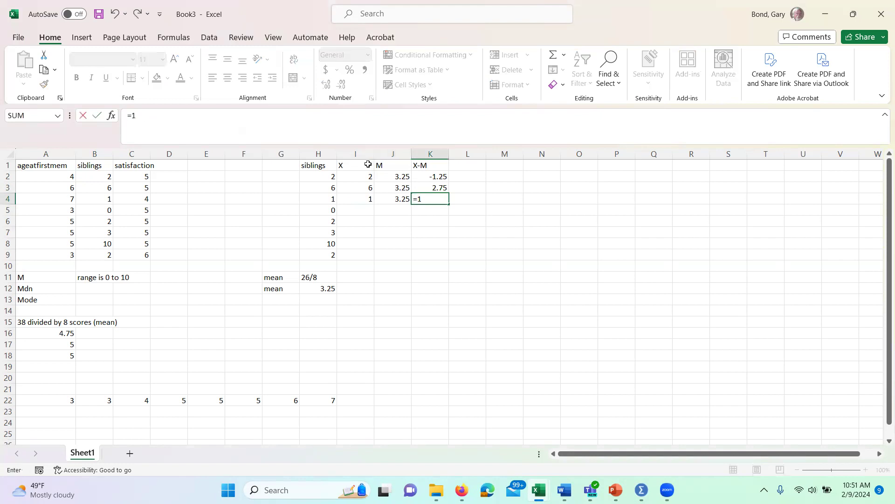
type("-3.25")
key("Return")
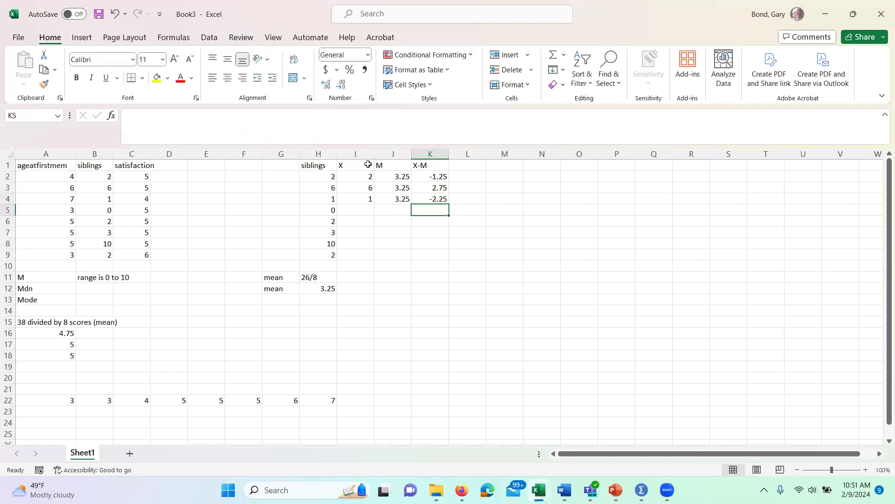
- Complete row 5 of the deviation table with 0 in I5, 3.25 in J5 and =0-3.25 in K5
key("Up")
key("Down")
key("Left")
key("Left")
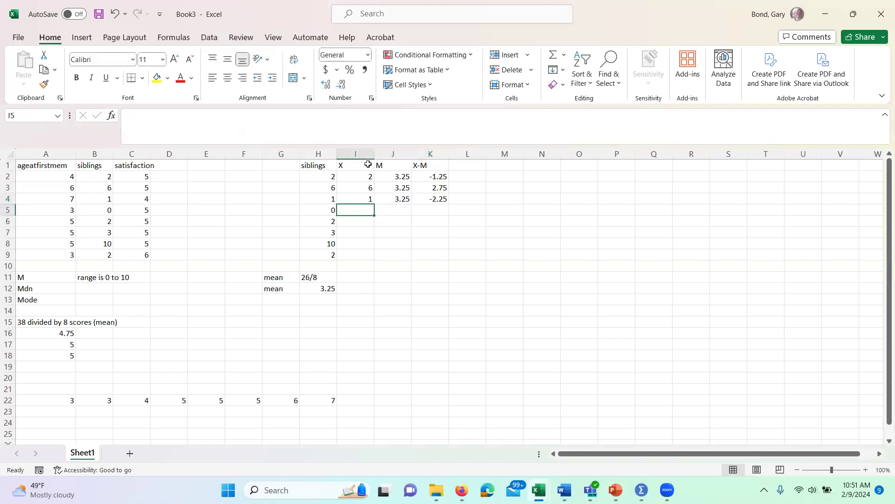
type("0")
key("Right")
type("3.25")
key("Right")
type("=")
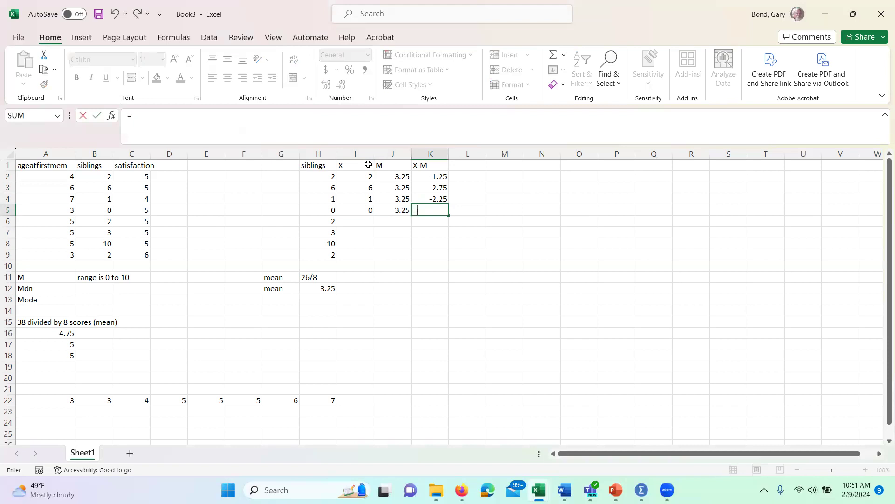
type("0-3.25")
key("Return")
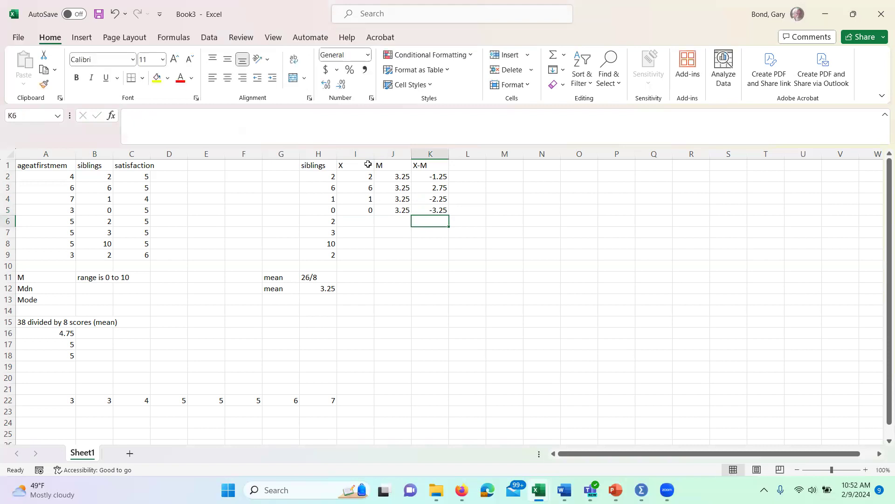
- Complete row 6 of the deviation table with 2 in I6, 3.25 in J6 and =2-3.25 in K6
key("Left")
key("Left")
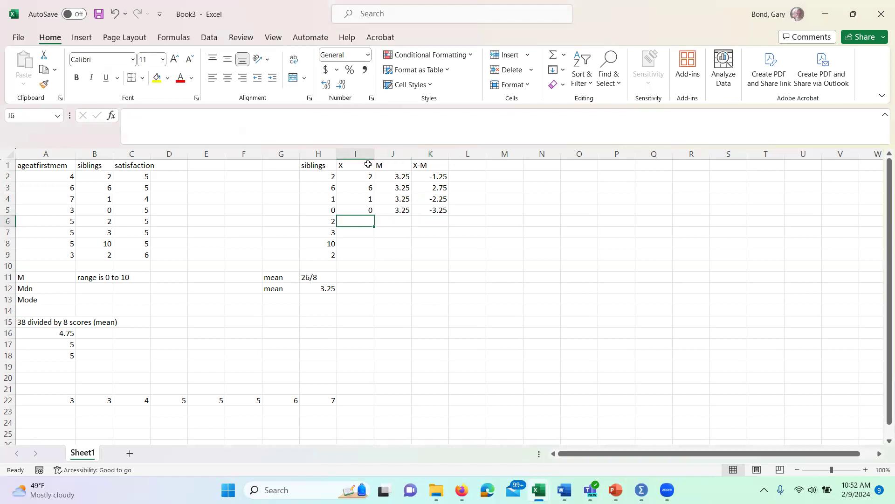
type("2")
key("Tab")
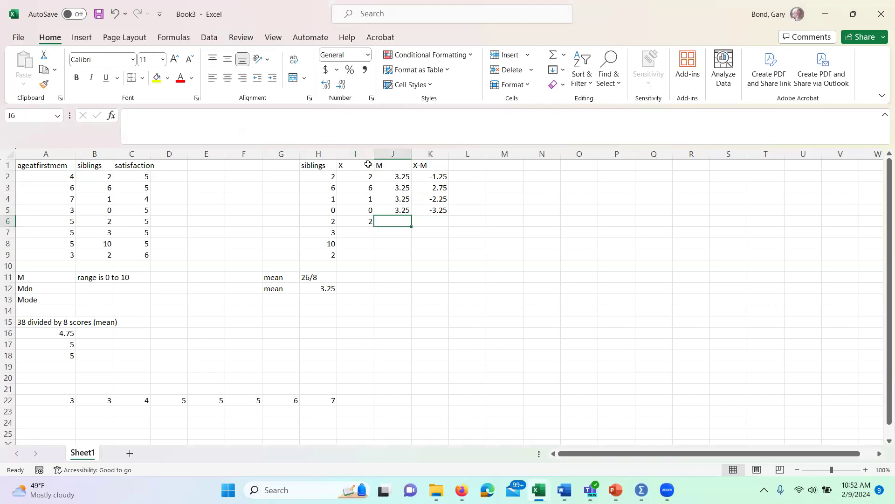
type("3.25")
key("Tab")
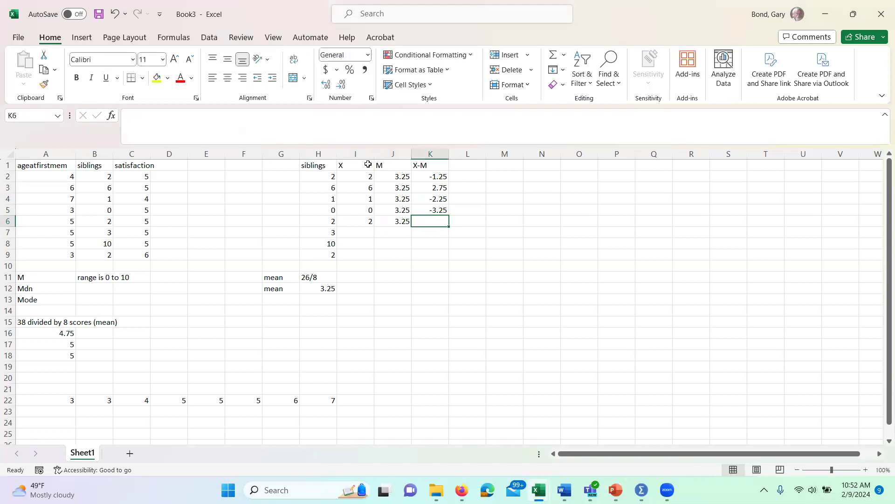
type("=2-3.25")
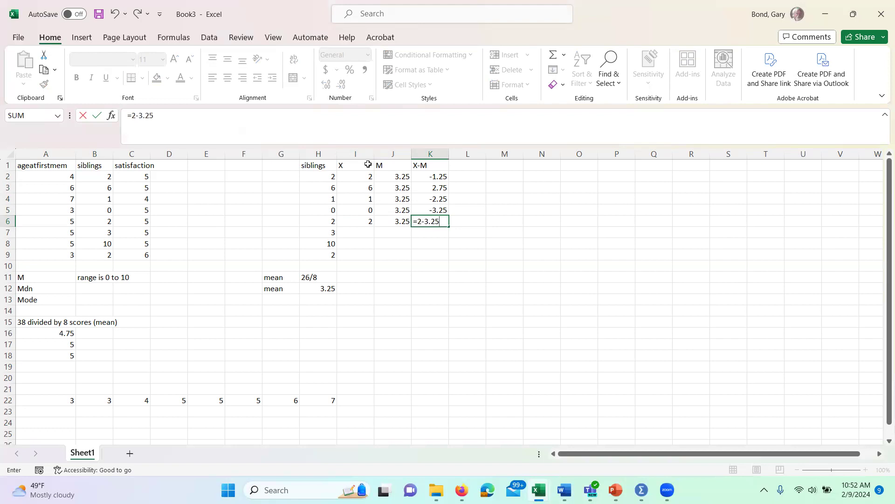
key("Return")
- Complete row 7 of the deviation table with 3 in I7, 3.25 in J7 and =3-3.25 in K7
key("Left")
key("Left")
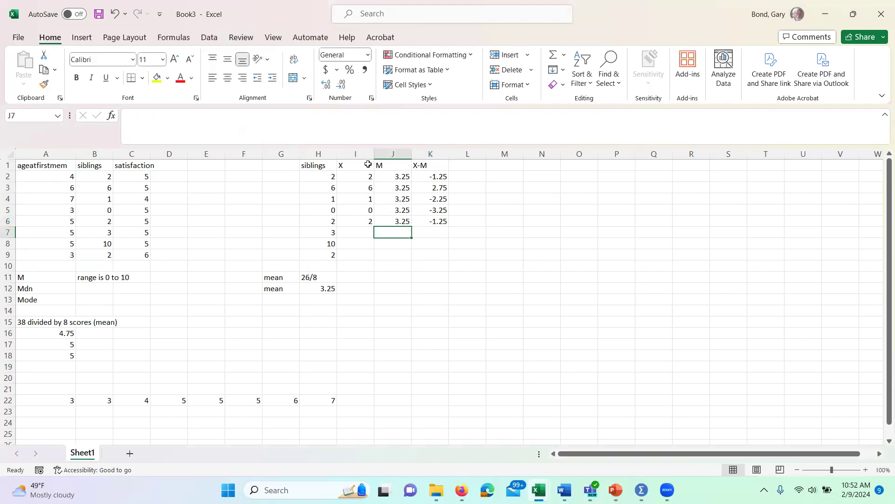
type("3")
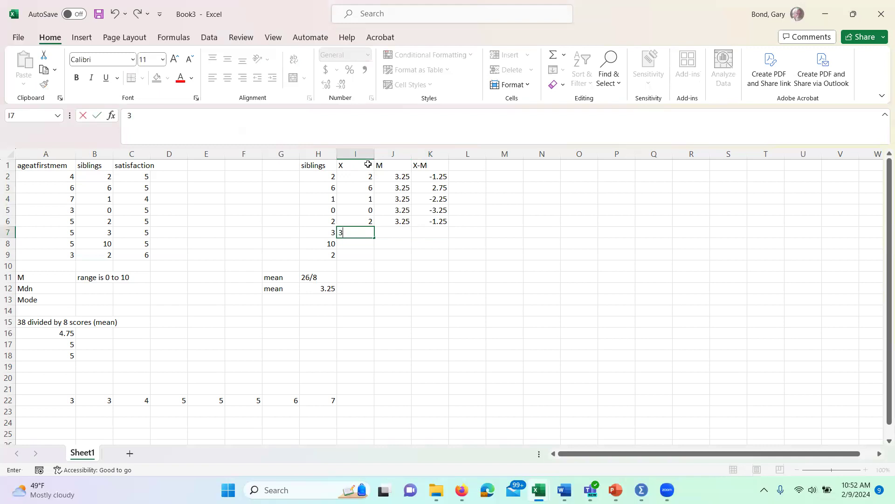
key("Tab")
type("3.25")
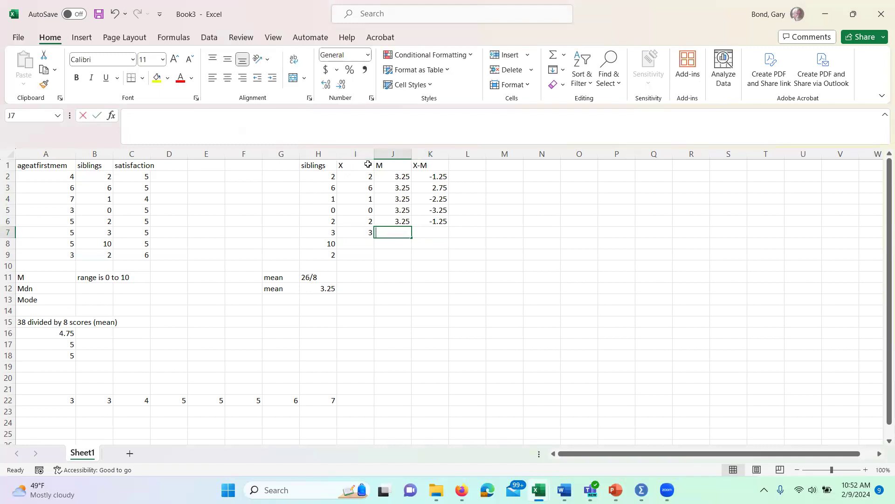
key("Tab")
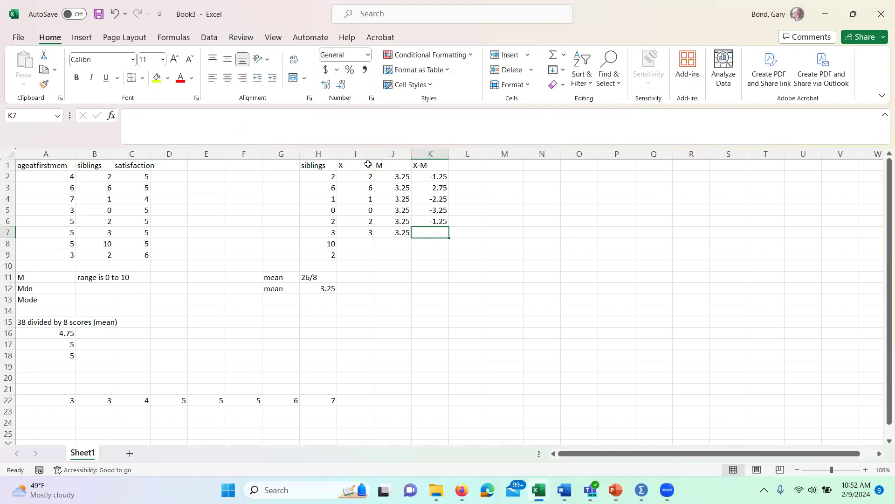
type("=3-3.25")
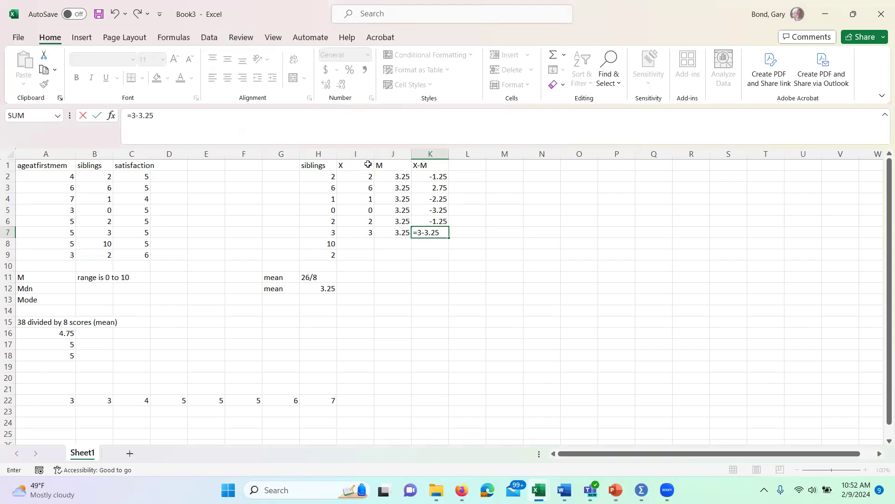
key("Return")
- Complete row 8 of the deviation table with 10 in I8, 3.25 in J8 and =10-3.25 in K8
key("Left")
key("Left")
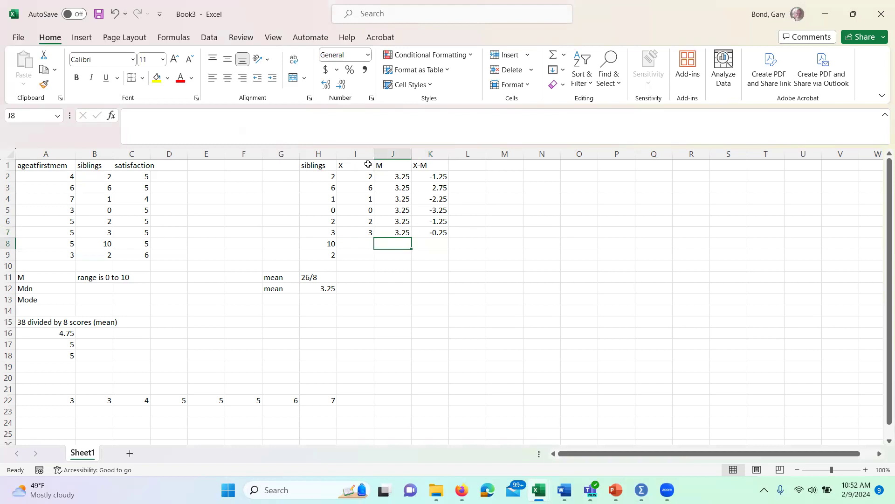
type("10")
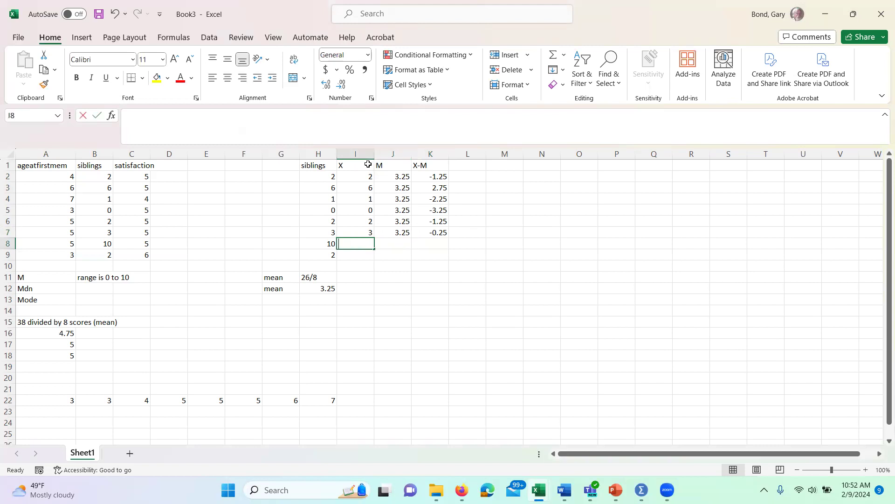
key("Tab")
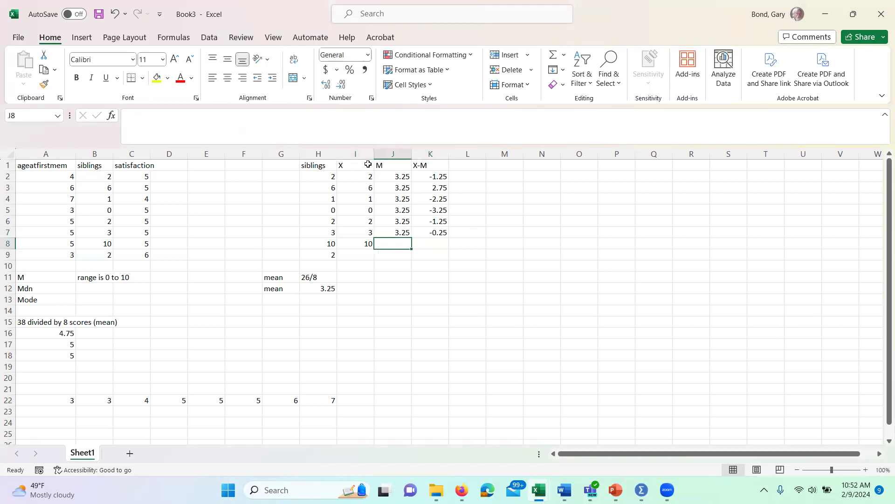
type("3.25")
key("Tab")
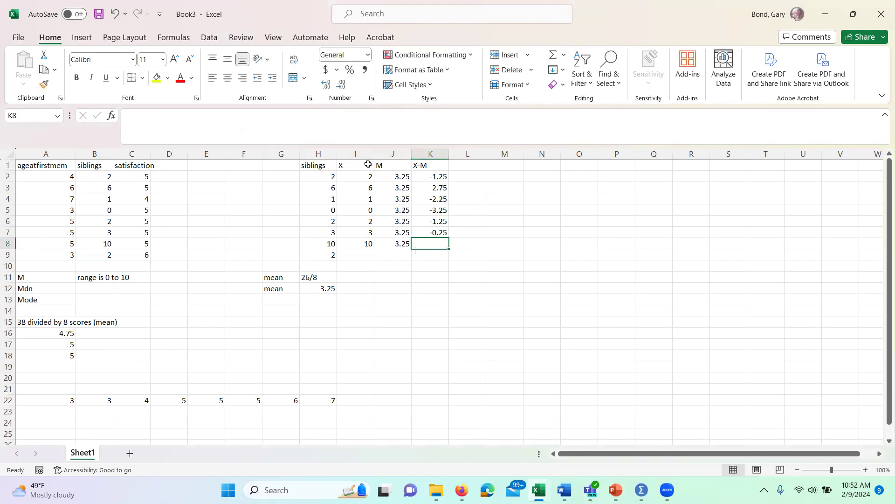
type("=10-3.25")
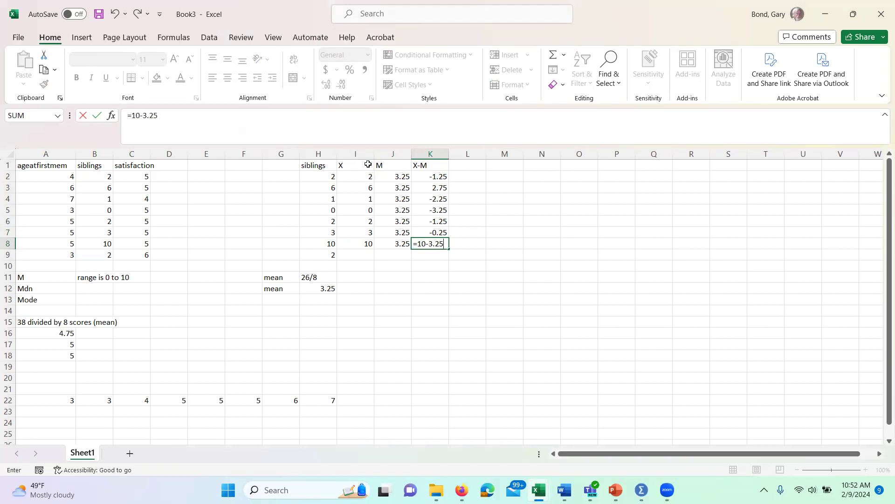
key("Return")
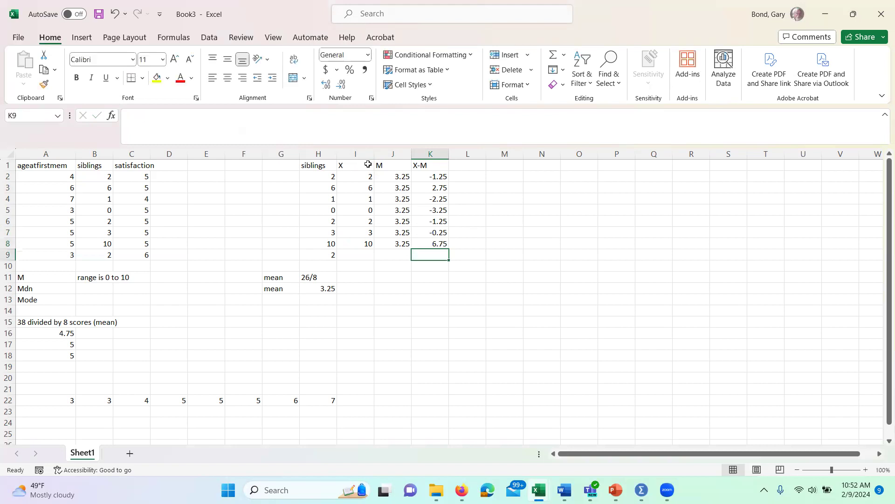
- Complete row 9 of the deviation table with 2 in I9, 3.25 in J9 and =2-3.25 in K9
key("Left")
key("Left")
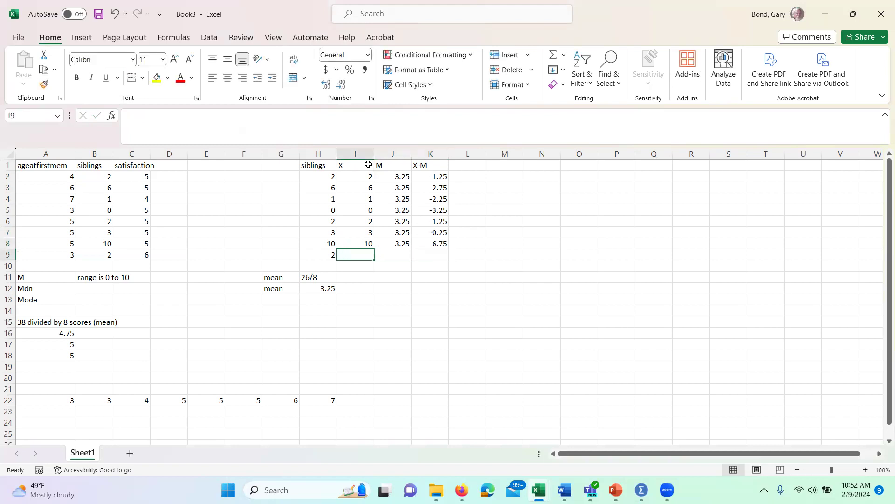
type("2")
key("Right")
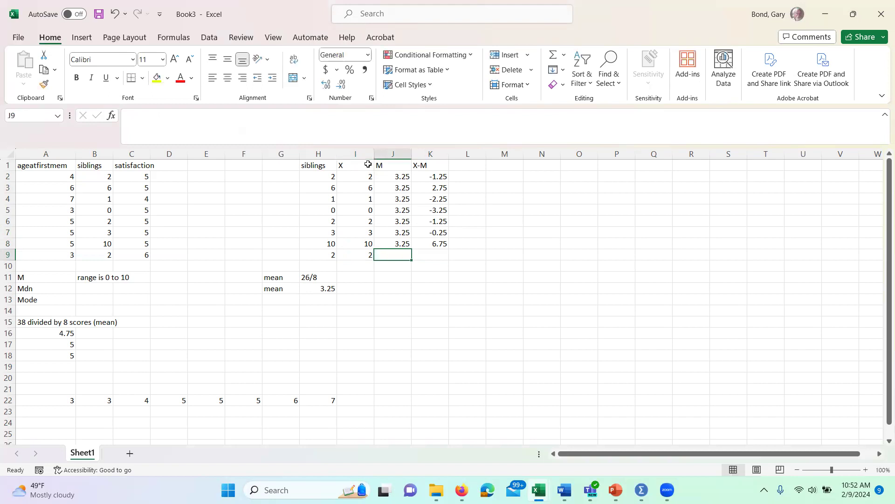
type("3.25")
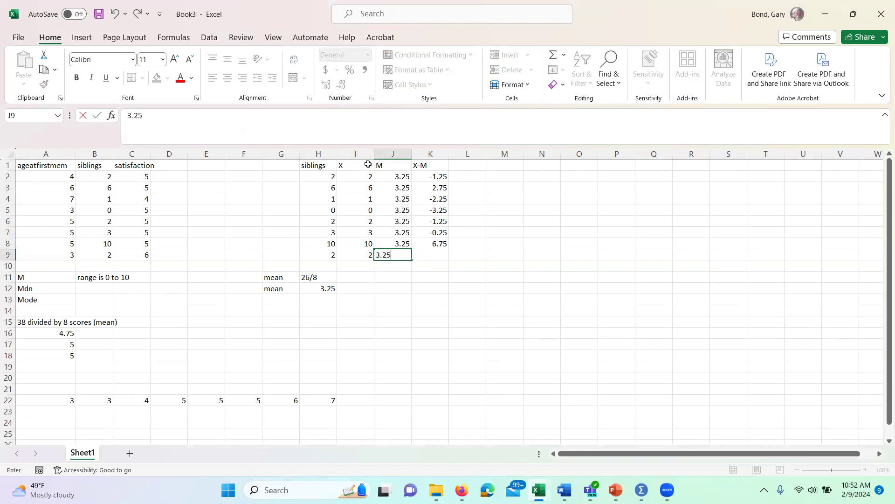
key("Right")
type("=")
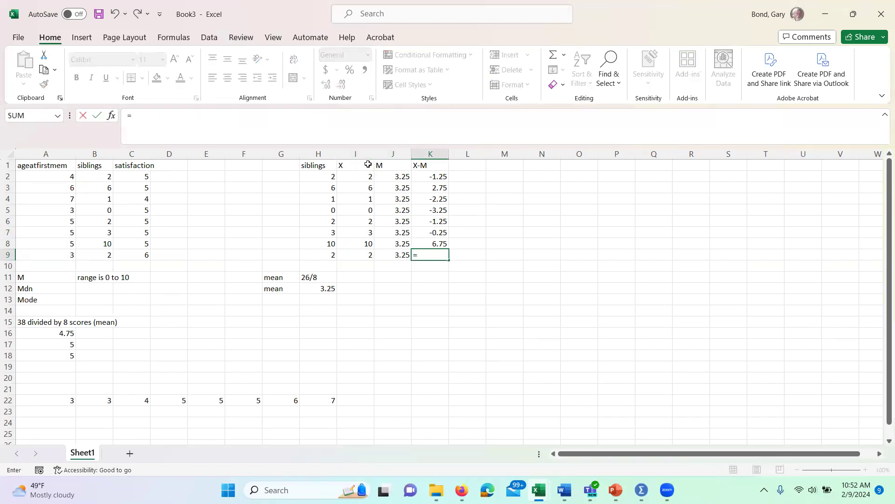
type("2-3.25")
key("Return")
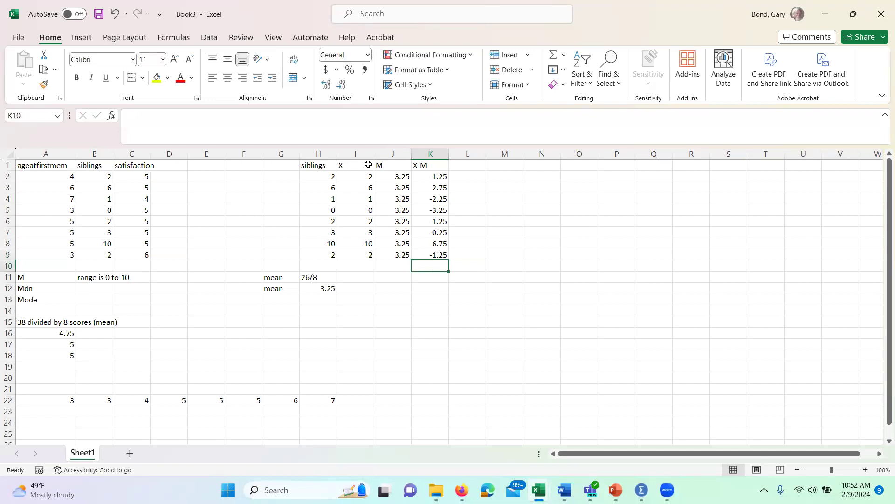
- Add the column header X-M2 in L1 for the squared deviations
key("Up")
key("Up")
key("Up")
key("Up")
key("Up")
key("Up")
key("Up")
key("Up")
key("Up")
key("Right")
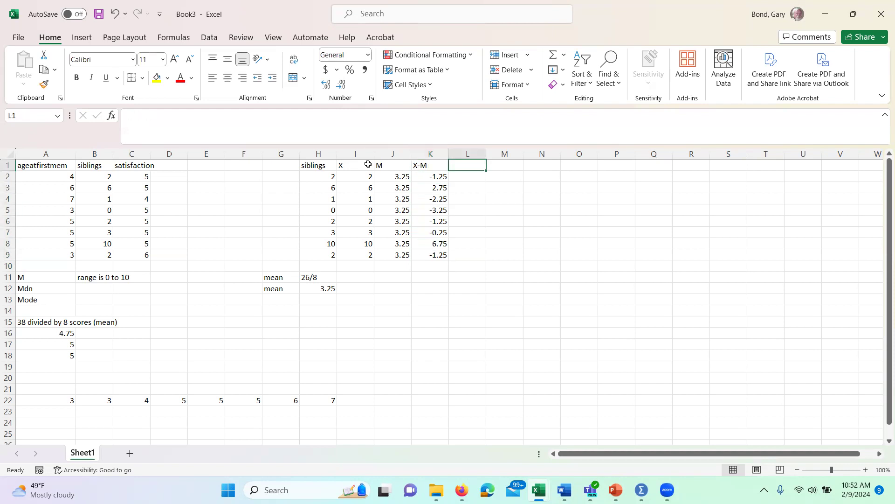
type("X-M2")
key("Return")
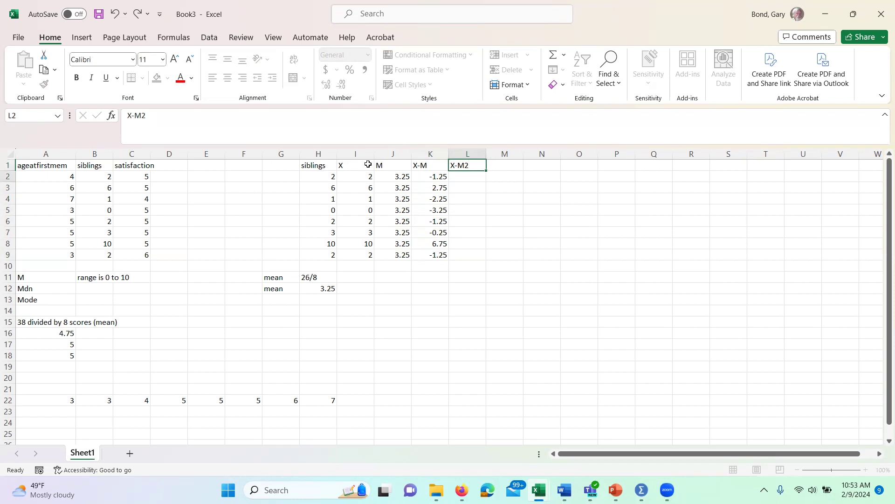
- Review the deviation scores in the X-M column from K2 down through the rows below
key("Left")
key("Down")
key("Down")
key("Down")
key("Down")
key("Down")
key("Down")
key("Down")
key("Down")
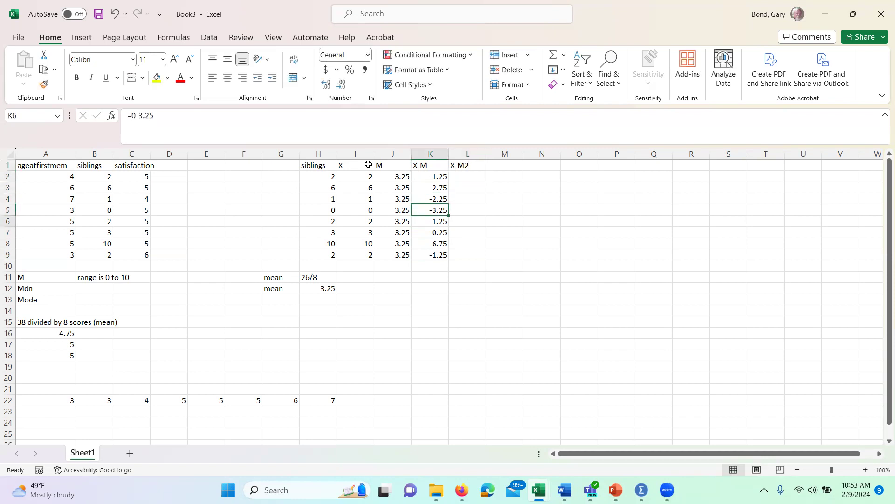
key("Up")
key("Up")
key("Up")
key("Up")
key("Up")
key("Up")
key("Up")
key("Up")
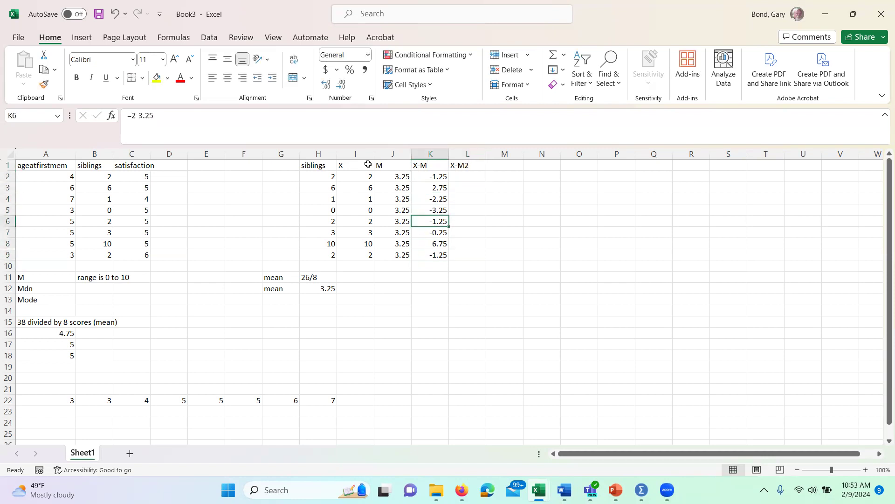
- Calculate the first score's squared deviation in L2 with =-1.25*-1.25
key("Right")
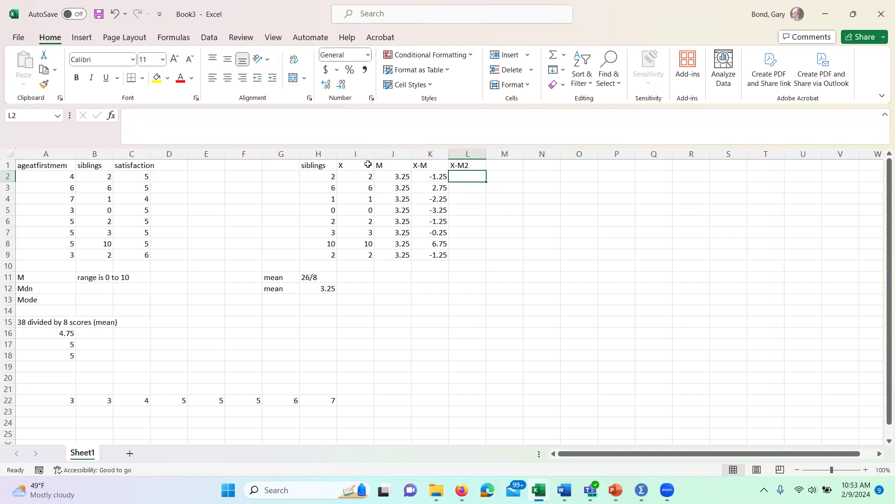
type("=")
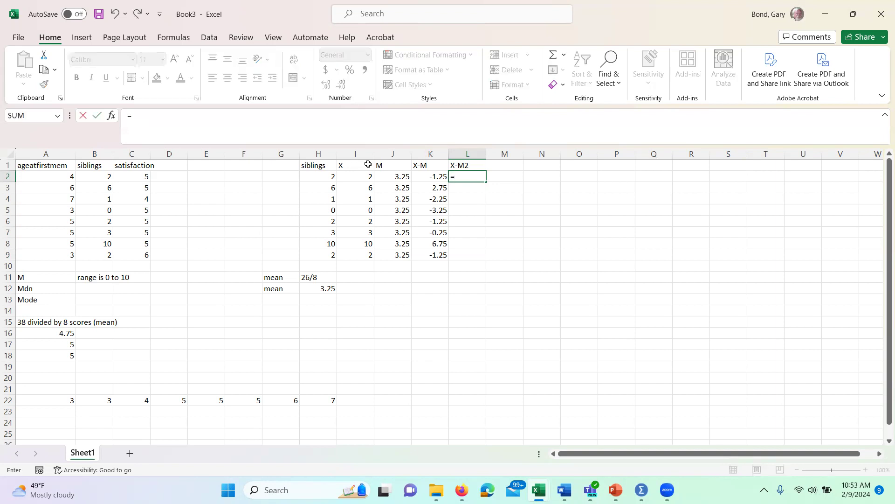
type("-1.25*-1.25")
key("Return")
key("Up")
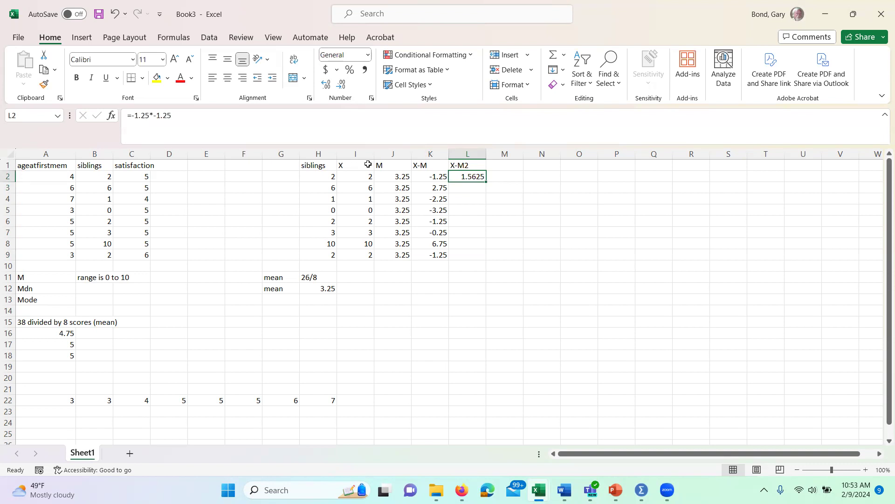
- Calculate the squared deviations for rows 3 and 4 with =2.75*2.75 in L3 and =-2.25*-2.25 in L4
key("Down")
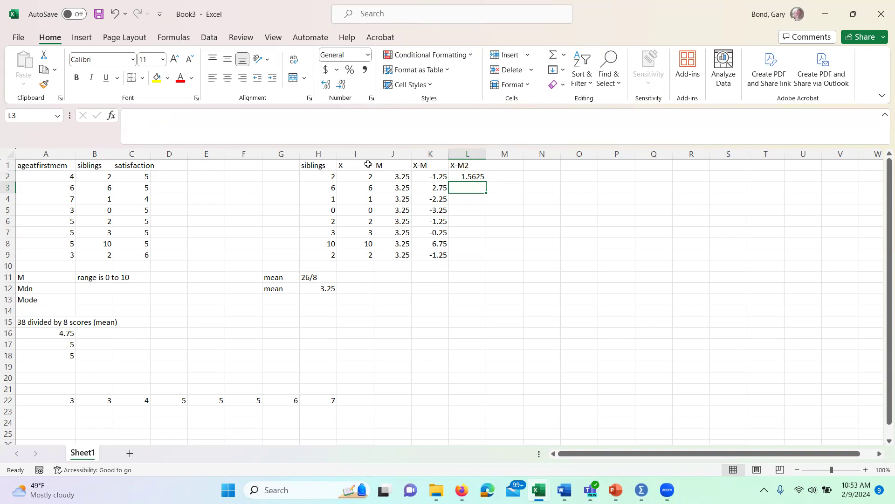
type("=2.75*2.75")
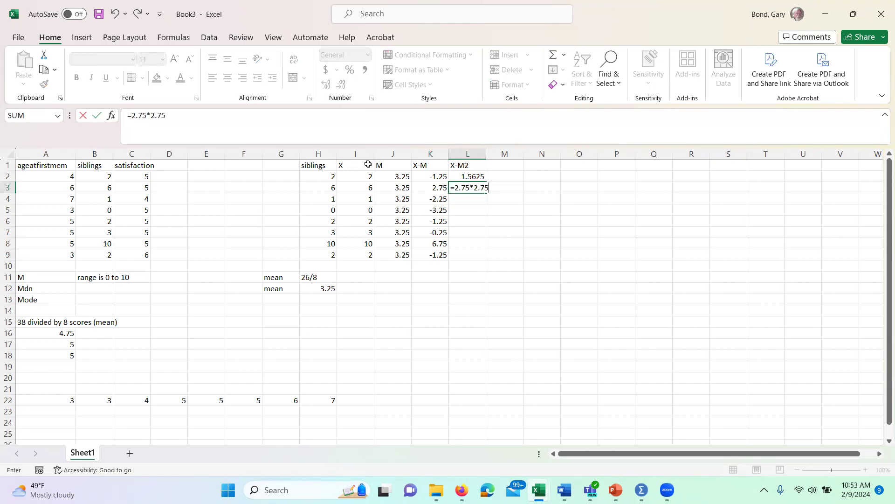
key("Return")
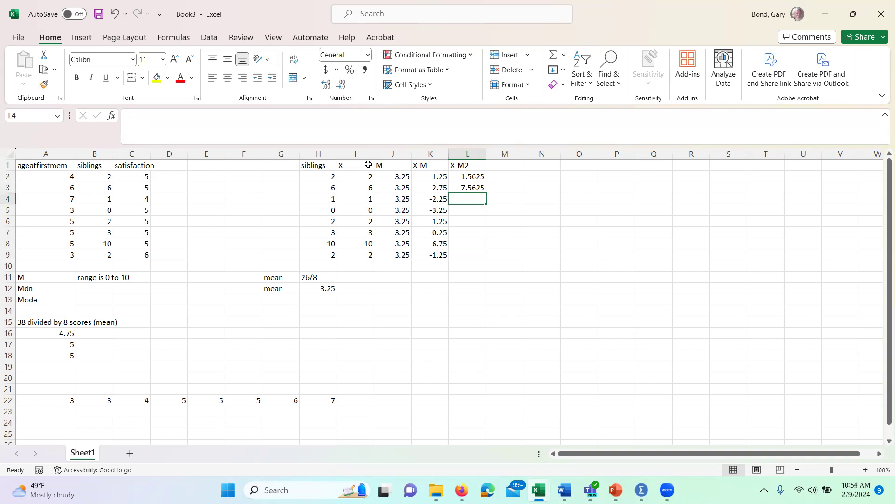
type("=-2.25*")
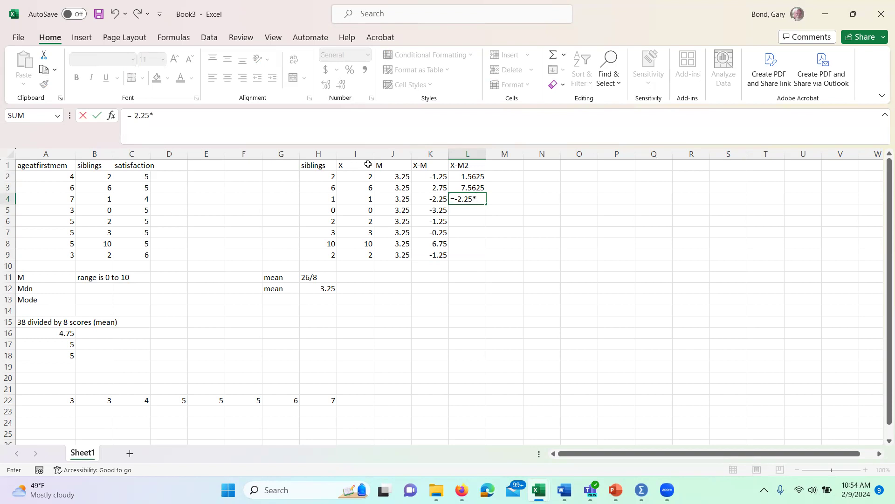
type("-2.25")
key("Return")
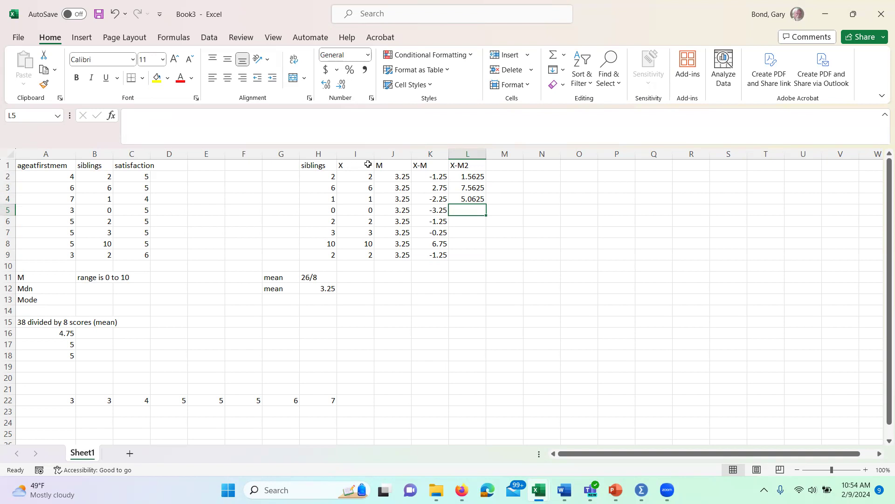
- Calculate the fourth score's squared deviation in L5 with =-3.25*-3.25
type("=-3.25")
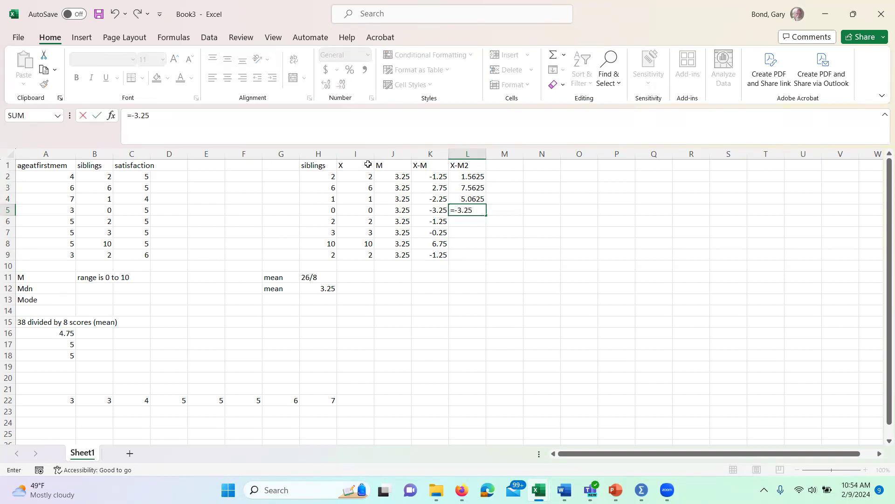
type("*-3.25")
key("Return")
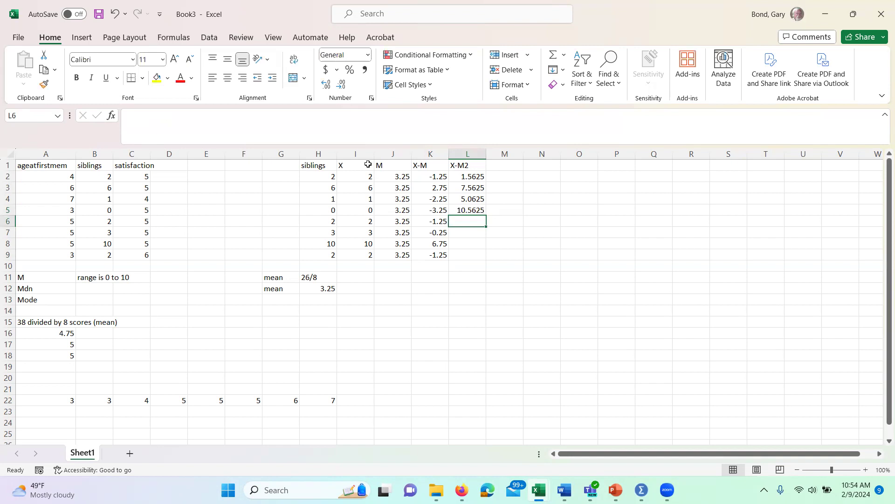
- Copy the squared deviation formula from L2 into L6, the row with the same -1.25 deviation
key("Up")
key("Up")
key("Up")
key("Up")
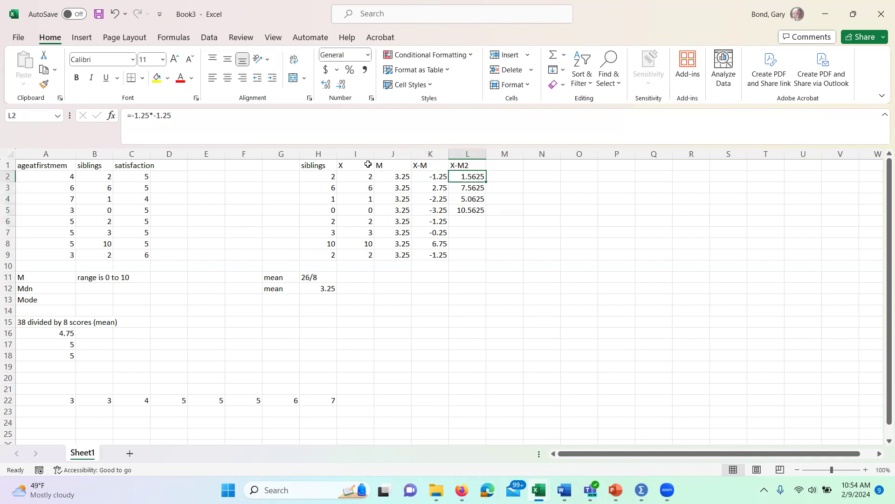
key("ctrl+c")
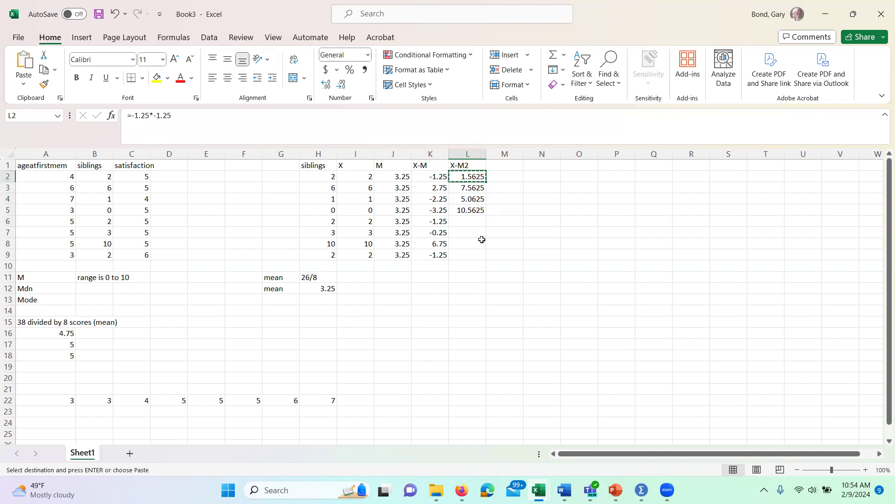
left_click(477, 219)
key("ctrl+v")
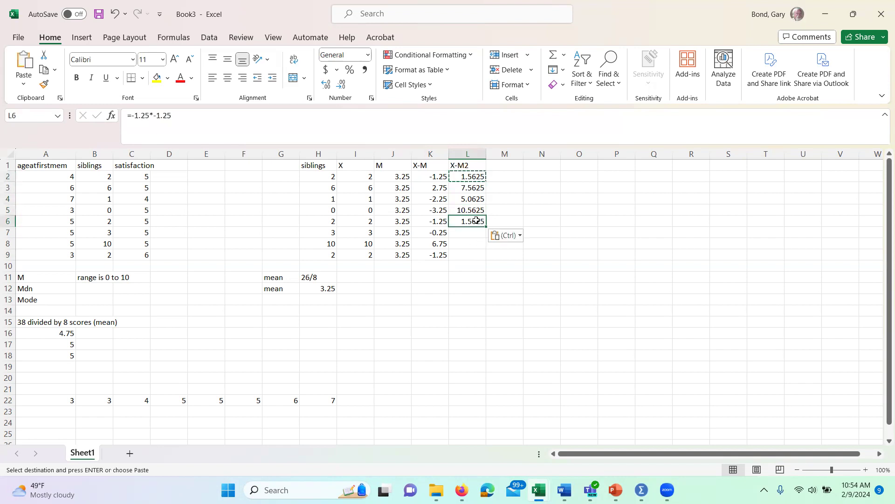
- Calculate the squared deviations for rows 7 and 8 with =-0.25*-0.25 in L7 and =6.75*6.75 in L8
left_click(469, 232)
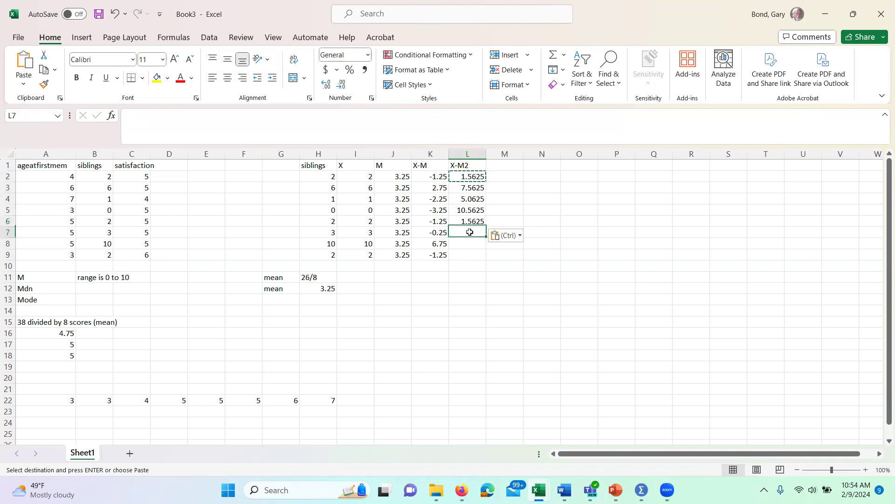
key("Escape")
type("=")
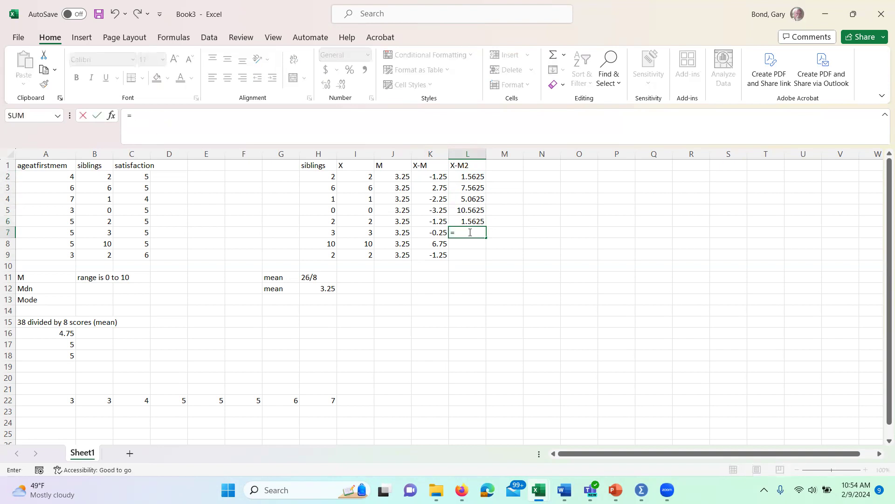
type("-0.25*-0.25")
key("Return")
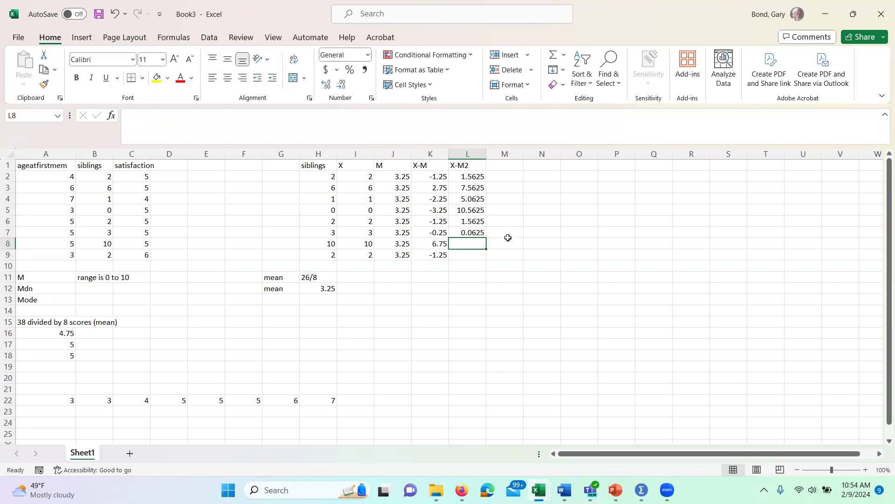
type("=6.75*6.75")
key("Return")
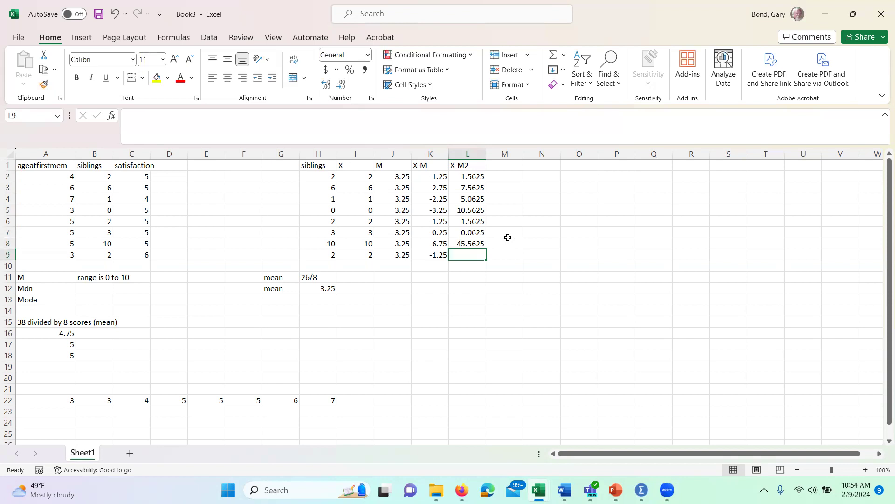
- Copy the squared deviation formula from L2 into L9 to complete the X-M2 column
left_click(473, 176)
key("ctrl+c")
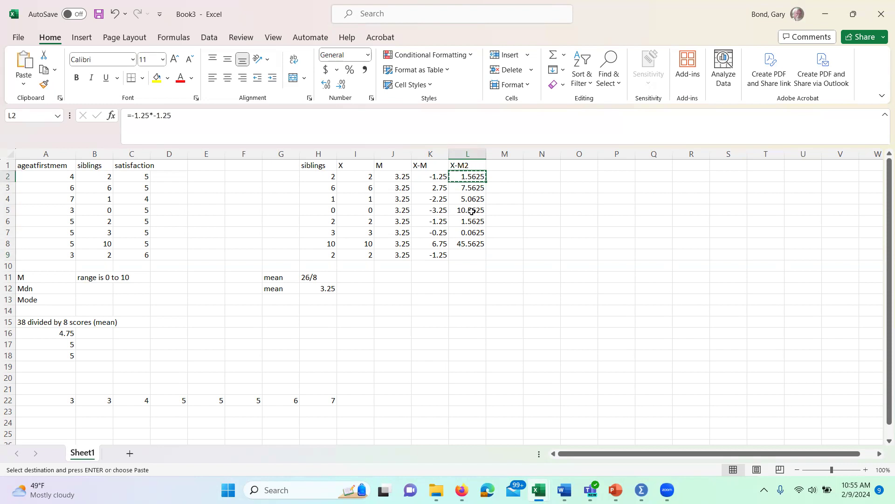
left_click(467, 250)
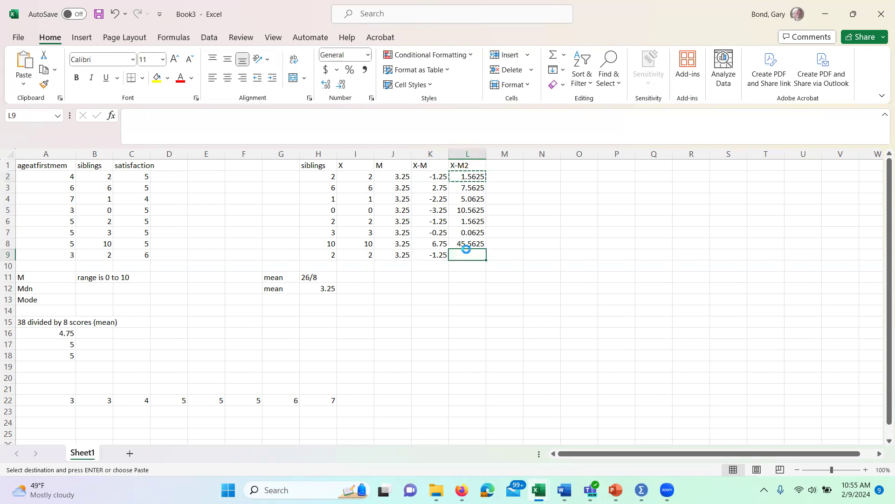
key("ctrl+v")
left_click(465, 288)
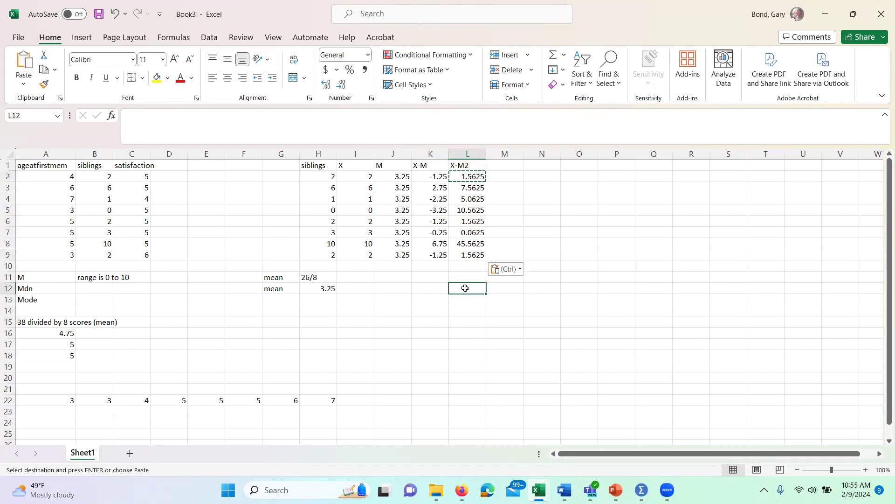
key("Escape")
- Add the label numerator in K11, below the X-M column
key("Up")
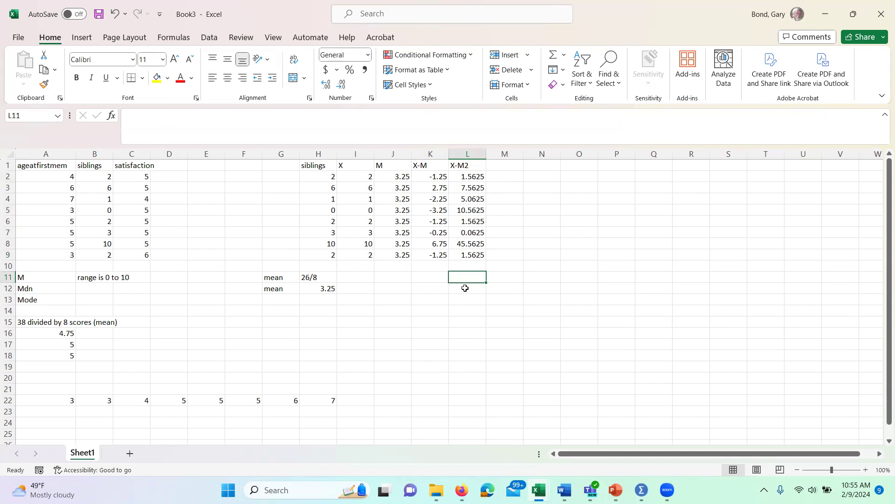
key("Left")
type("numerator")
key("Right")
- Review the squared deviations in the X-M2 column between L2 and L10
key("Up")
key("Up")
key("Up")
key("Up")
key("Up")
key("Up")
key("Up")
key("Up")
key("Up")
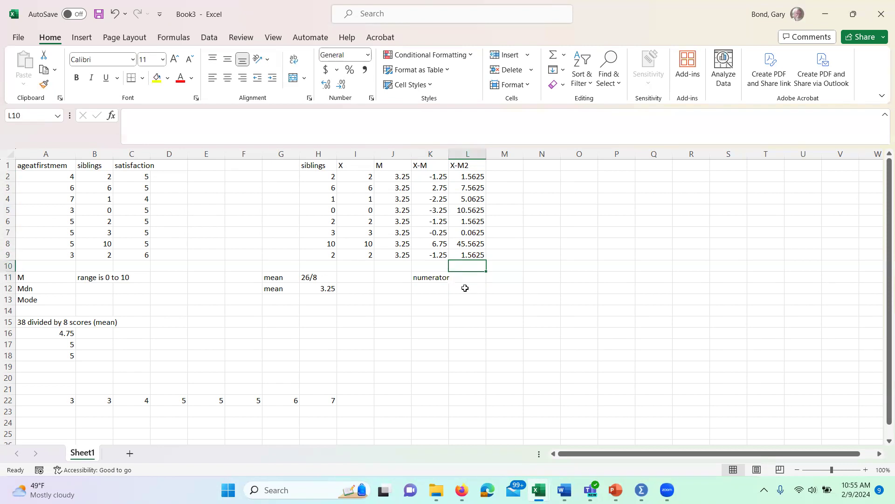
key("Down")
key("Down")
key("Down")
key("Down")
key("Down")
key("Down")
key("Down")
key("Down")
key("Down")
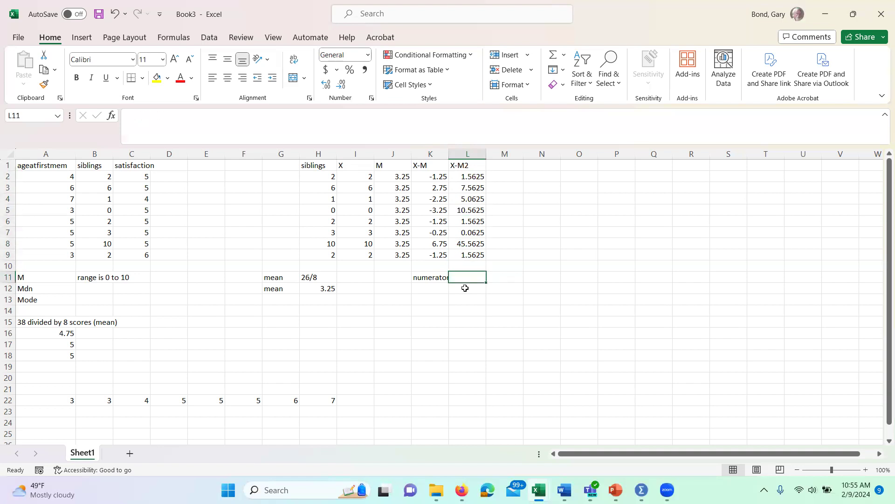
- Total the squared deviations in L11 with =SUM(L2:L9)
type("=")
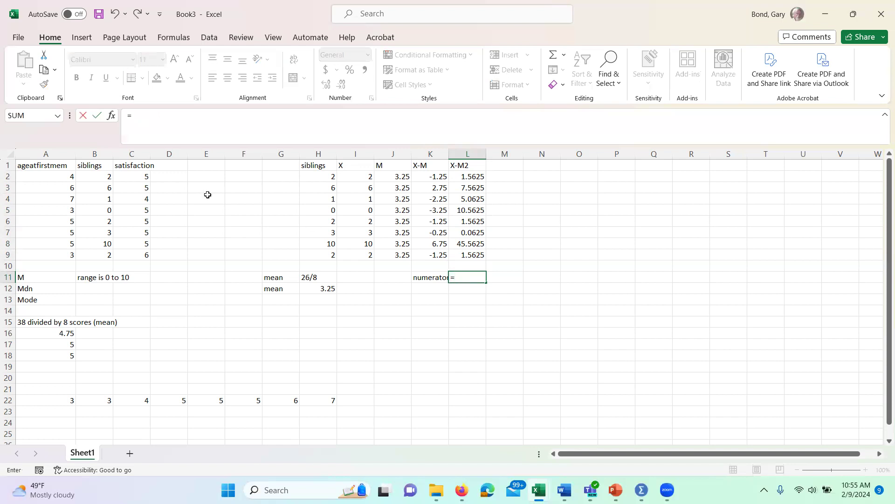
left_click(25, 117)
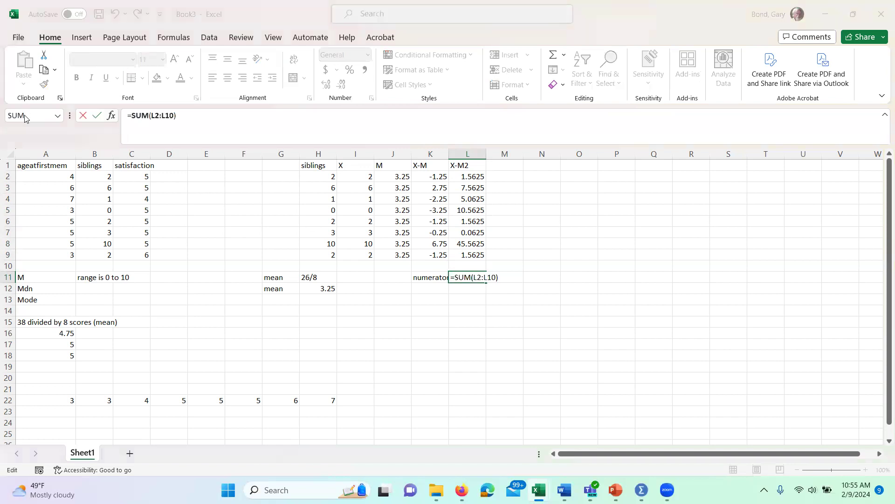
left_click_drag(463, 174, 470, 254)
key("Return")
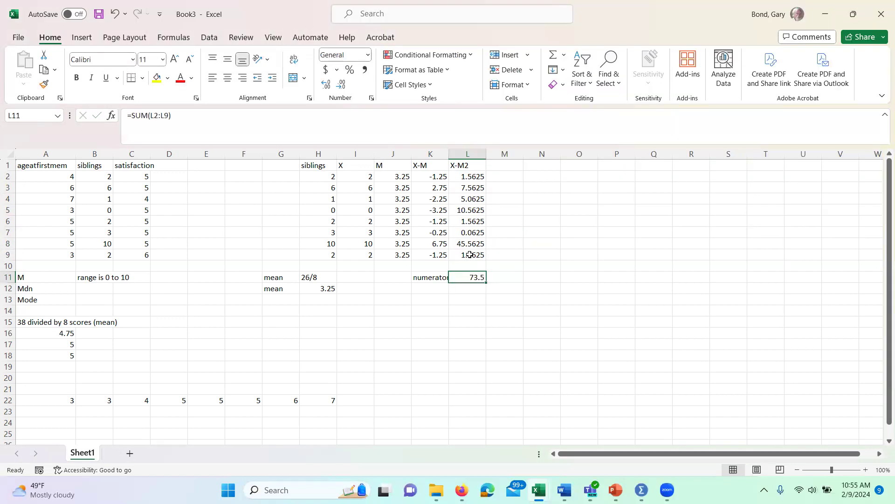
- Add the label deminator in K12 and enter 7 beside it in L12
key("Down")
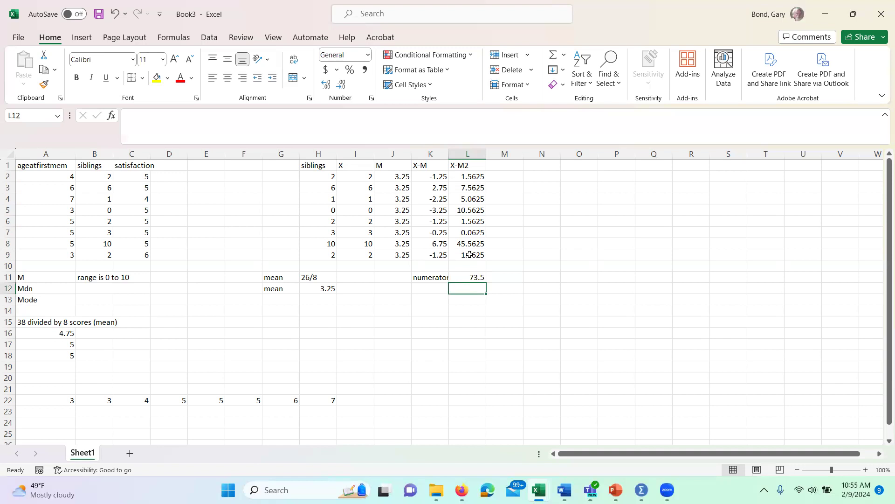
key("Left")
type("demino")
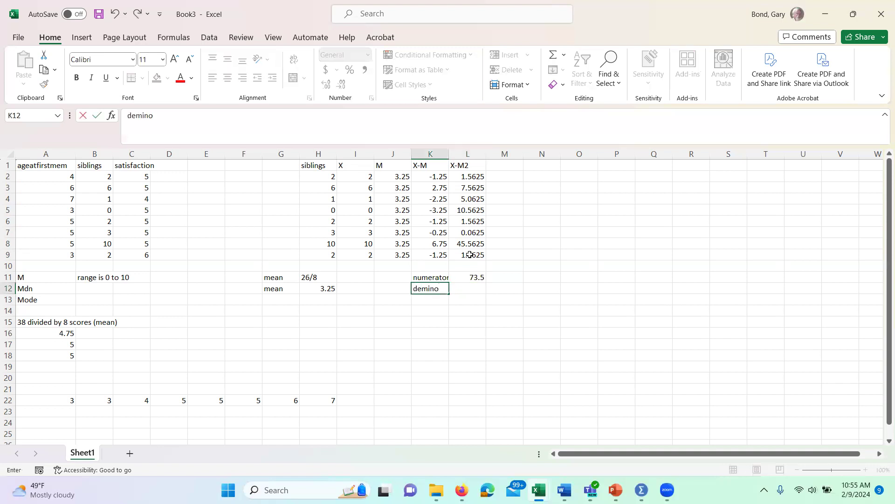
key("BackSpace")
type("ator")
key("Tab")
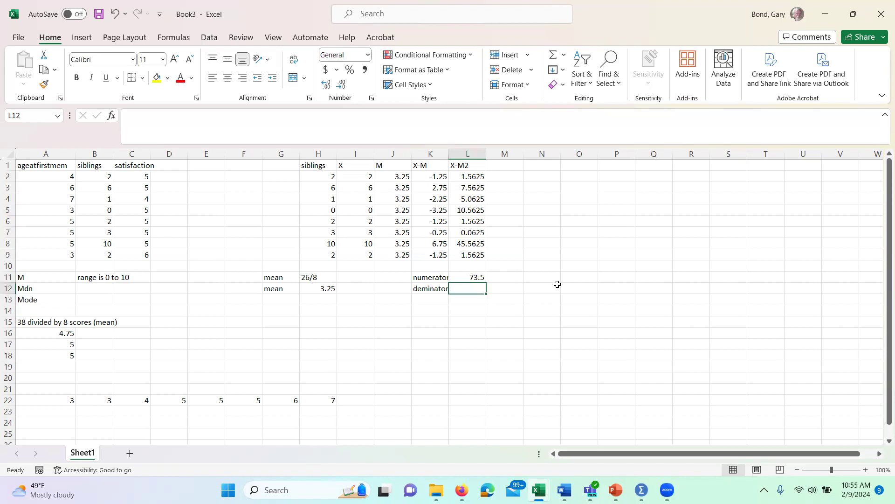
type("7")
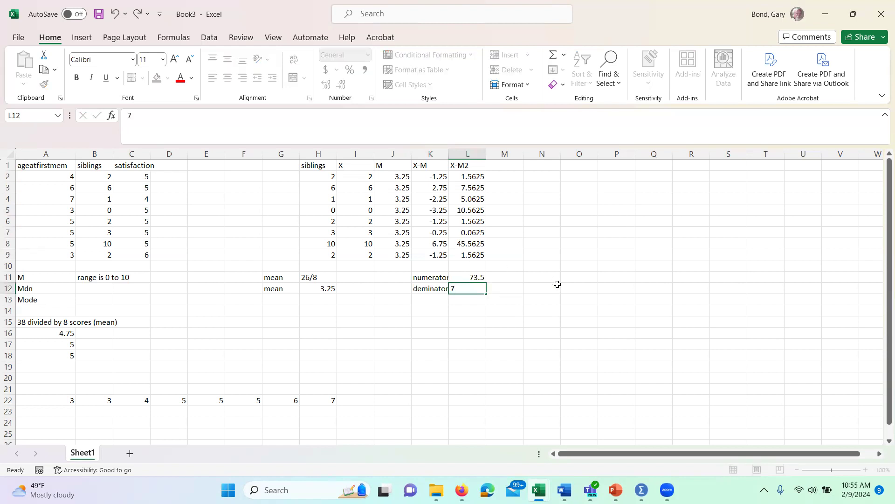
key("Return")
- Add the label variance in K13
key("Left")
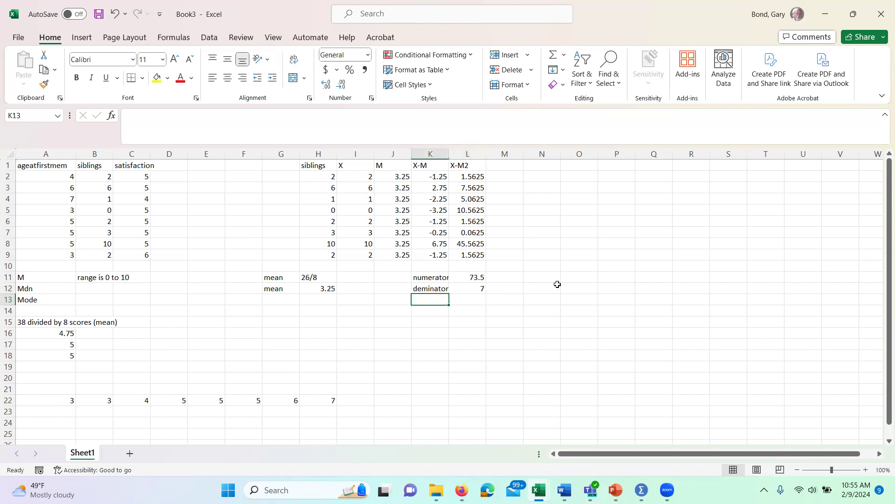
type("variance")
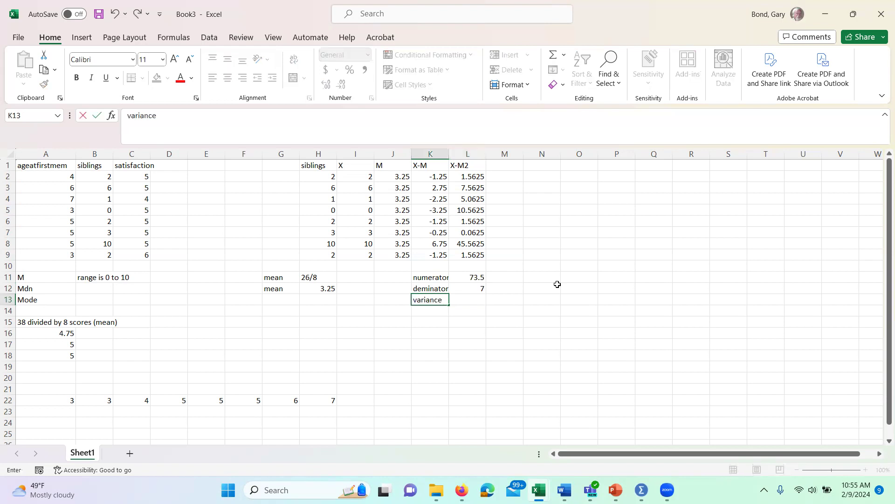
key("Right")
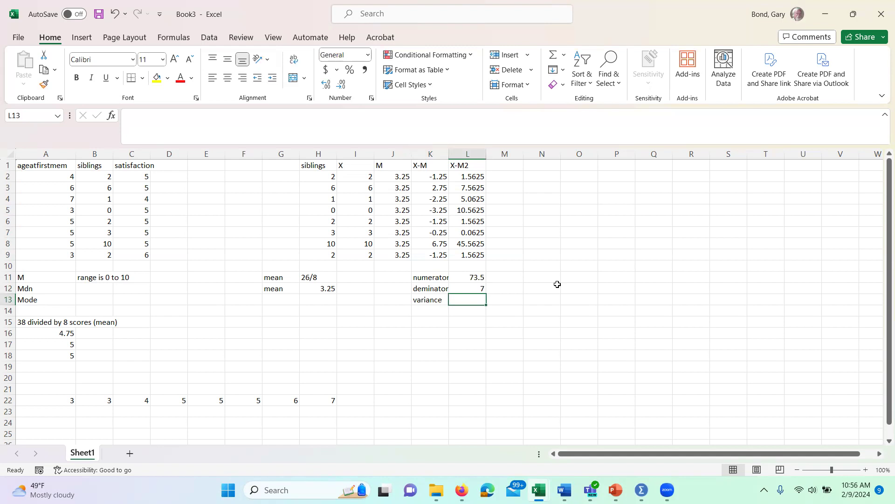
- Correct the spelling of the K12 label to denominator
left_click(417, 289)
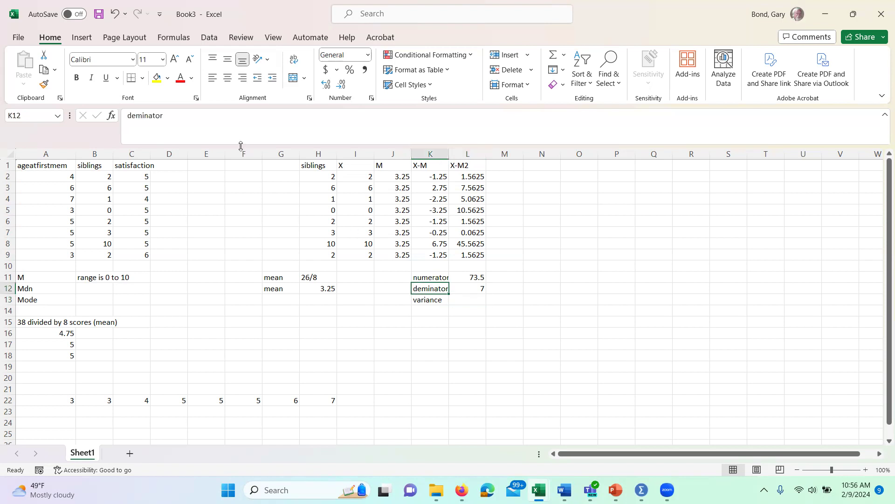
left_click(137, 116)
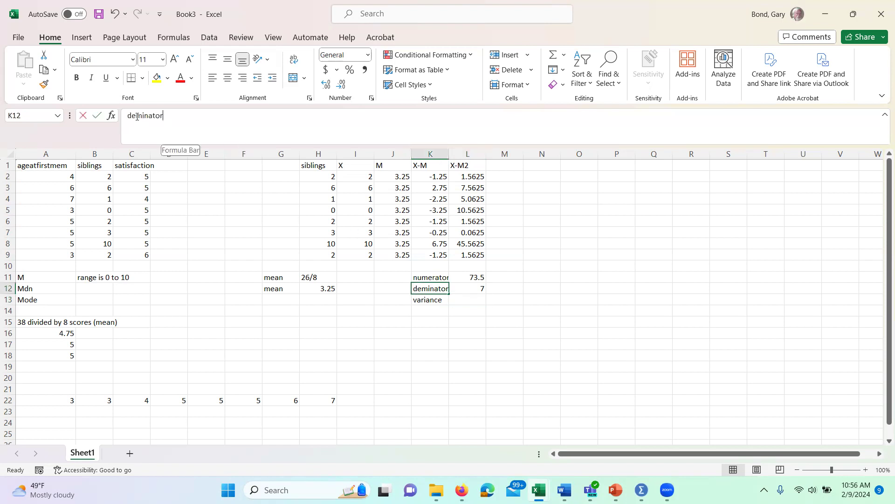
type("no")
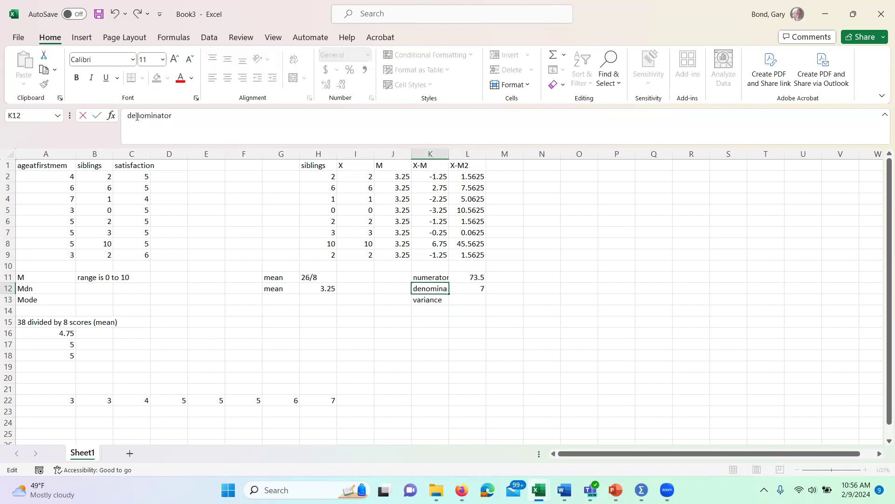
key("Return")
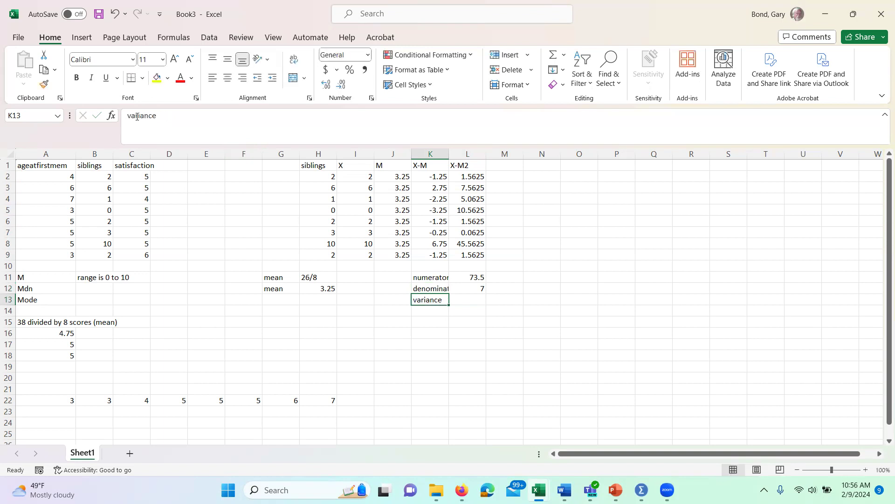
- Calculate the variance in L13 with the formula =73.5/7
key("Up")
key("Right")
key("Down")
type("=73.")
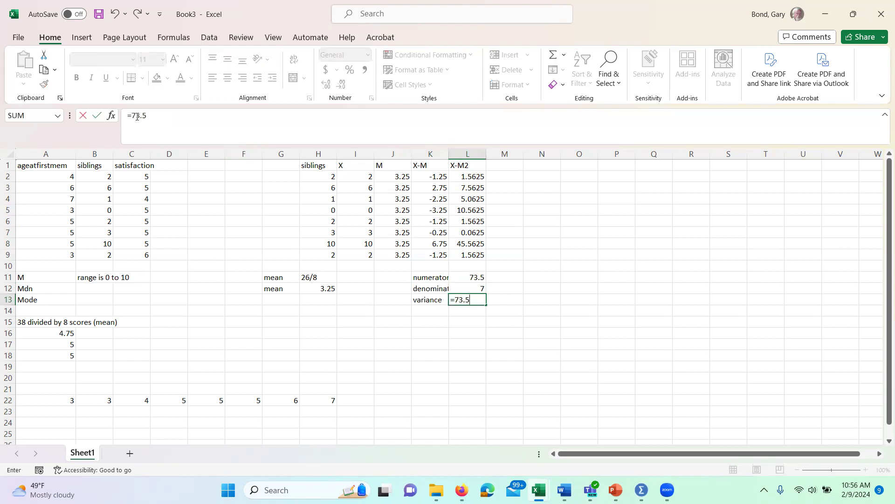
type("5/7")
key("Return")
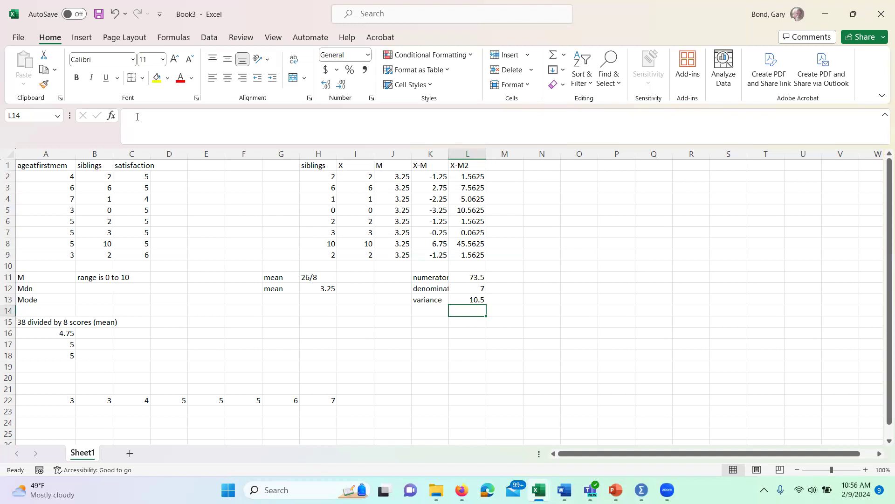
- Add the label sd in K14 and enter 3.2403703492039 beside it in L14
left_click(426, 310)
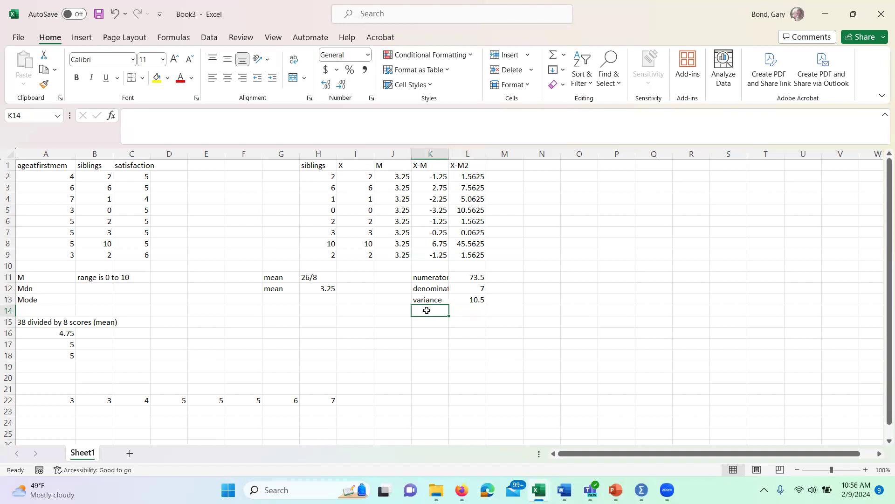
type("sd")
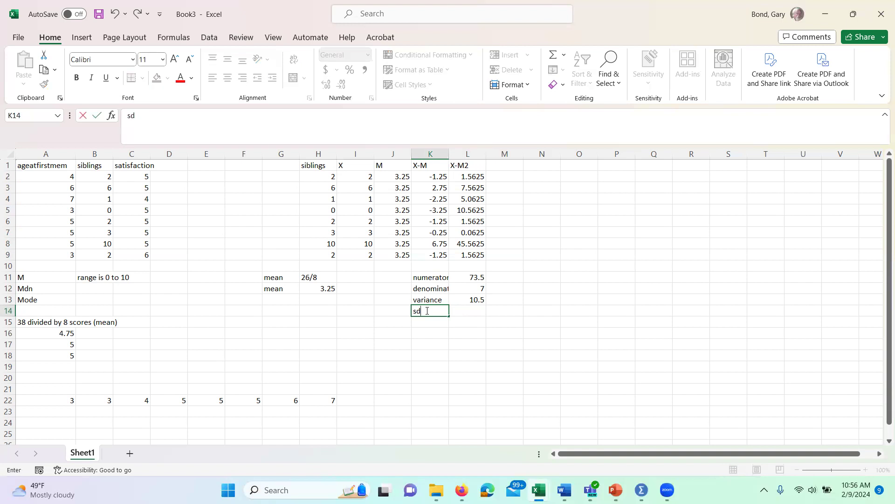
key("Tab")
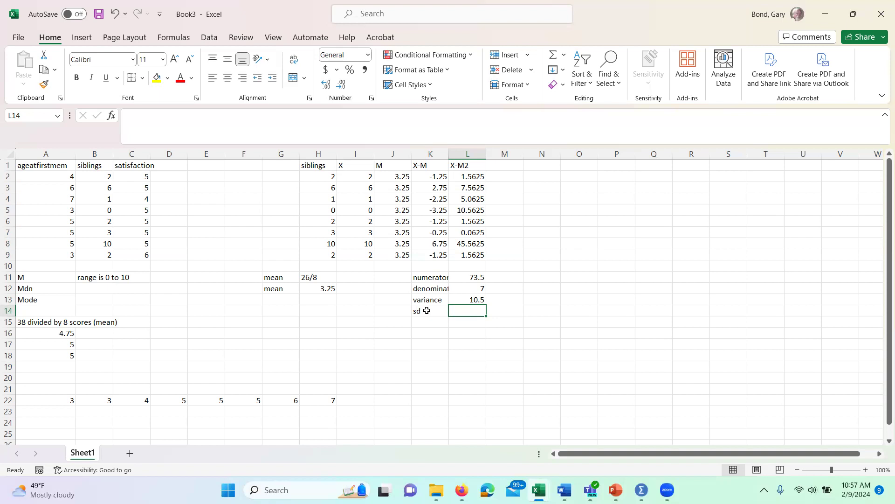
type("3.24037034")
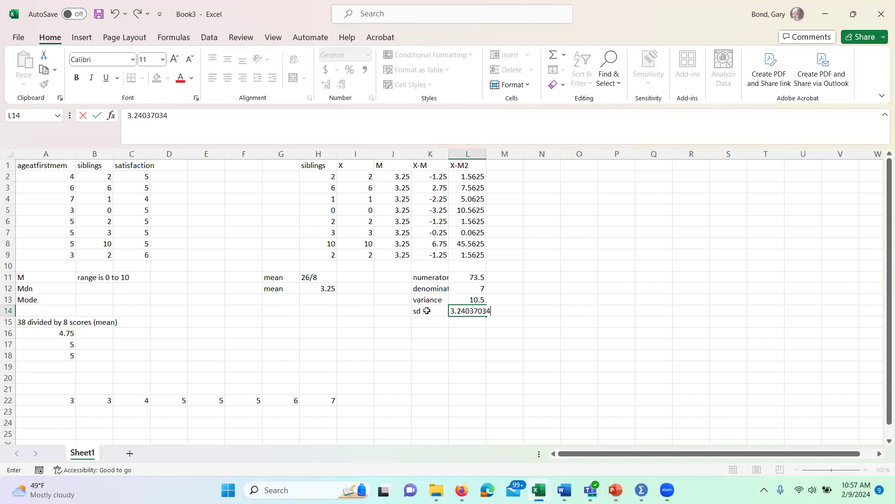
type("92039")
key("Return")
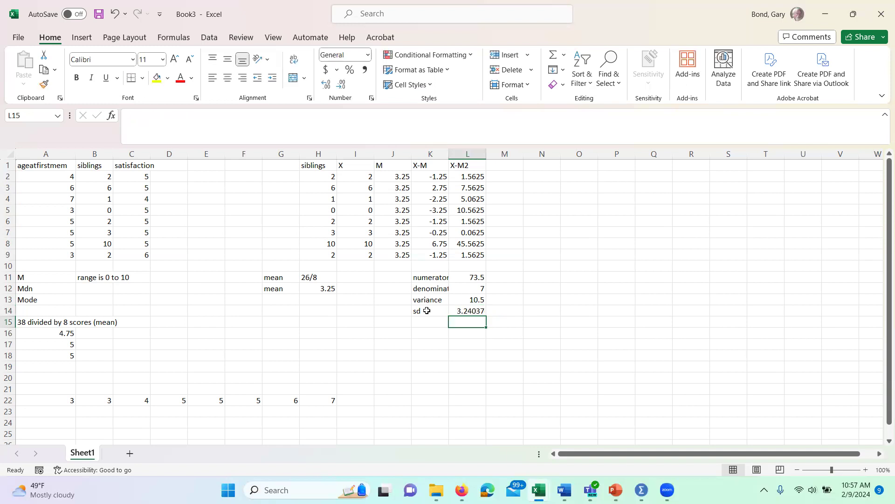
key("Up")
key("Up")
key("Up")
key("Up")
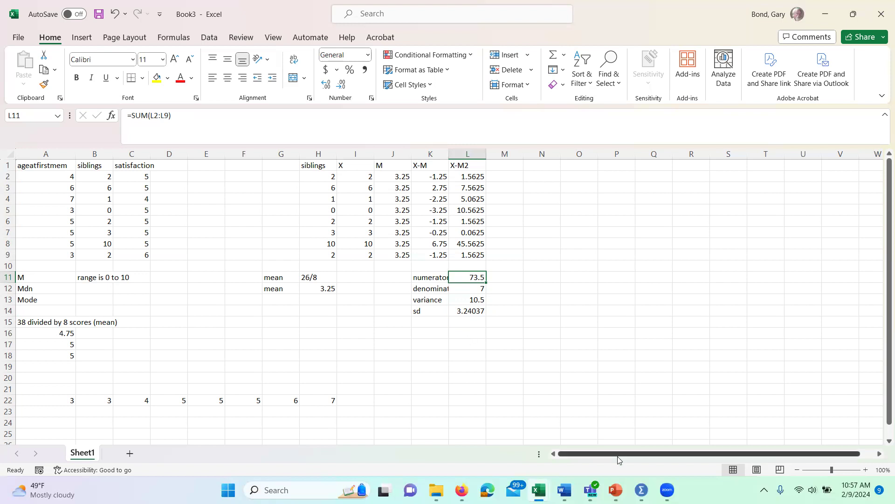
mouse_move(641, 486)
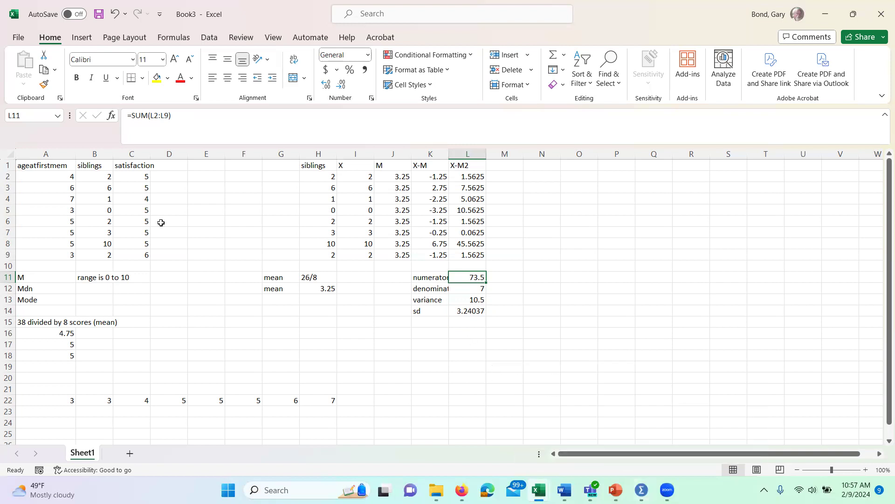
- Copy the eight siblings scores in B2:B9
left_click(93, 176)
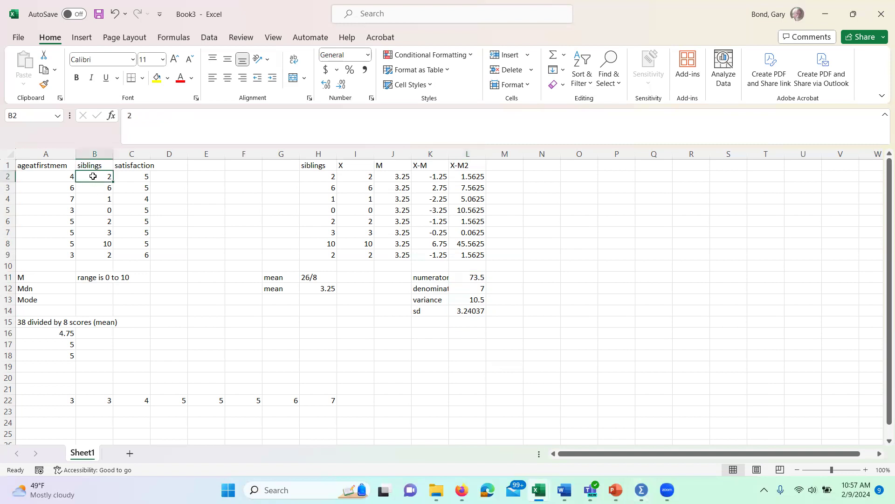
key("shift+Down")
key("shift+Down")
key("shift+Down")
key("shift+Down")
key("shift+Down")
key("shift+Down")
key("shift+Down")
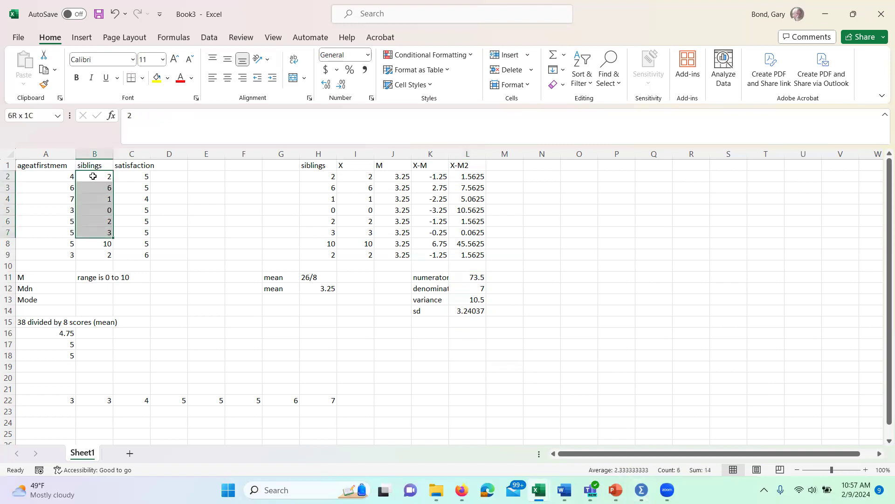
key("ctrl+c")
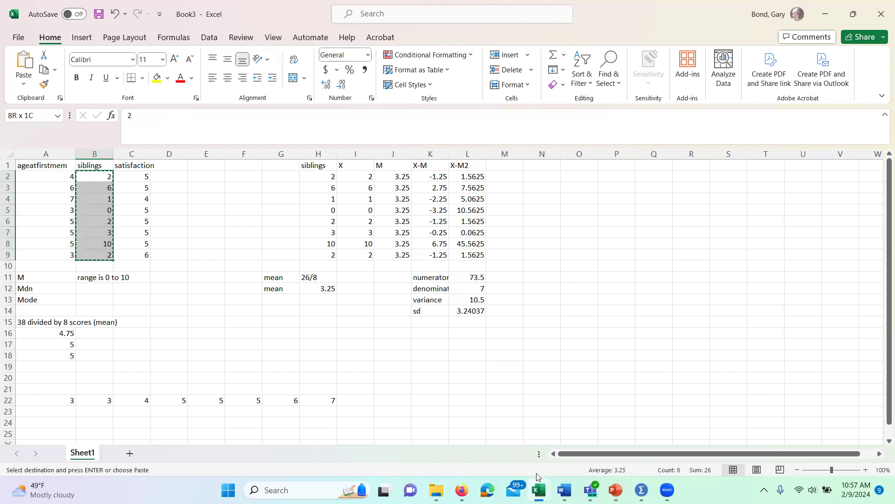
- Switch to the SPSS output viewer with the Ageatfirstmemory frequencies and close it without saving
mouse_move(642, 489)
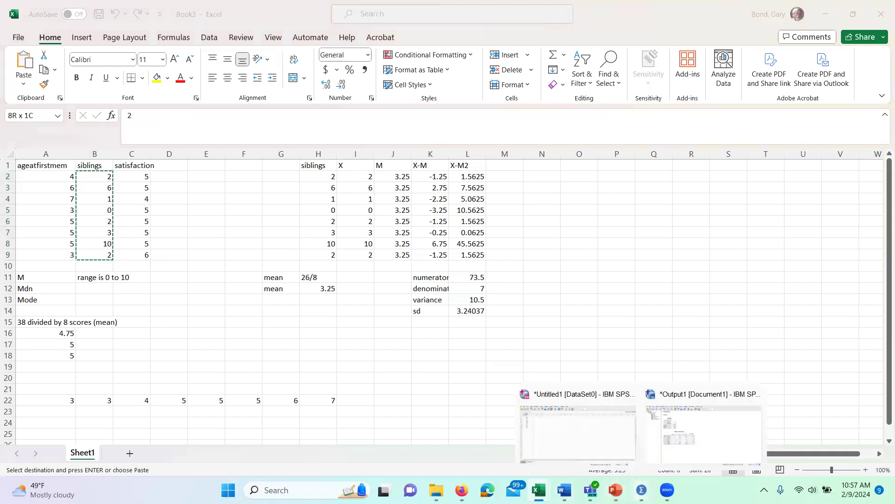
left_click(682, 430)
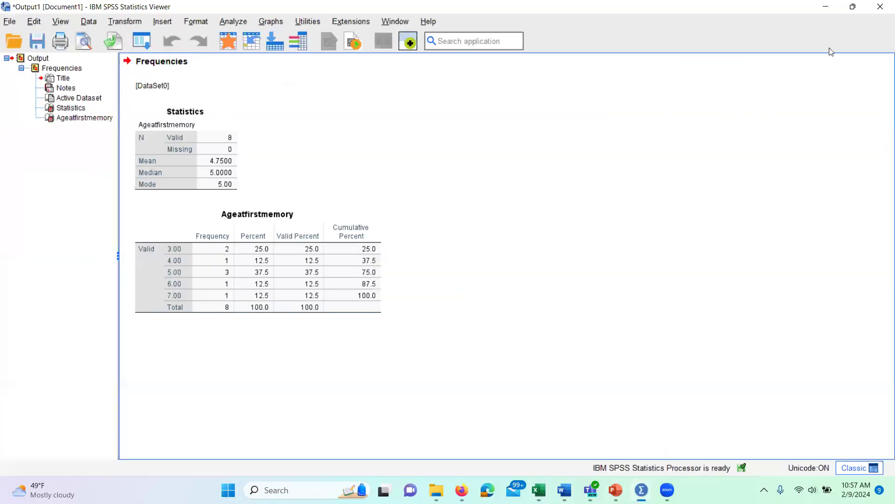
left_click(881, 6)
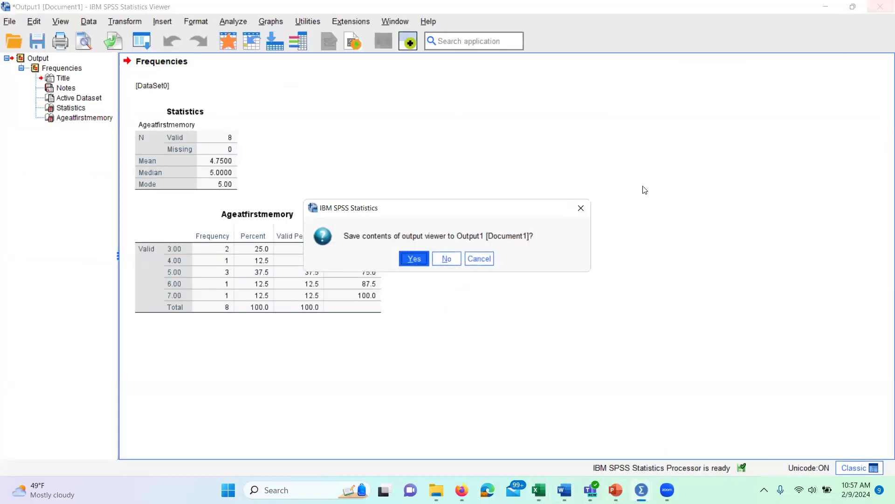
left_click(451, 257)
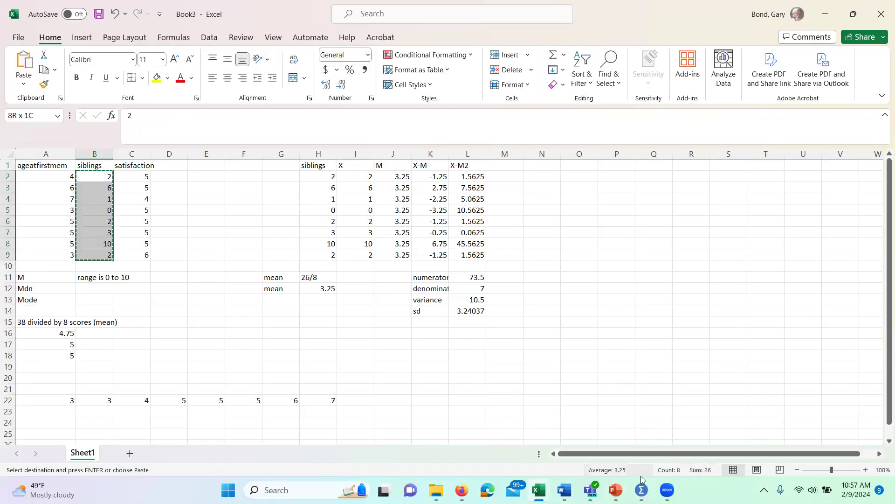
- Switch to the SPSS Data Editor and define a second variable named siblings below Ageatfirstmemory
mouse_move(641, 489)
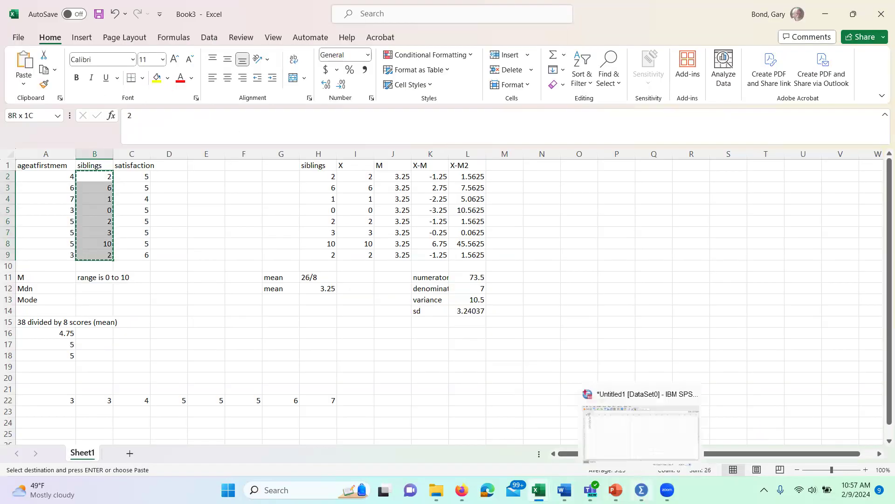
left_click(633, 412)
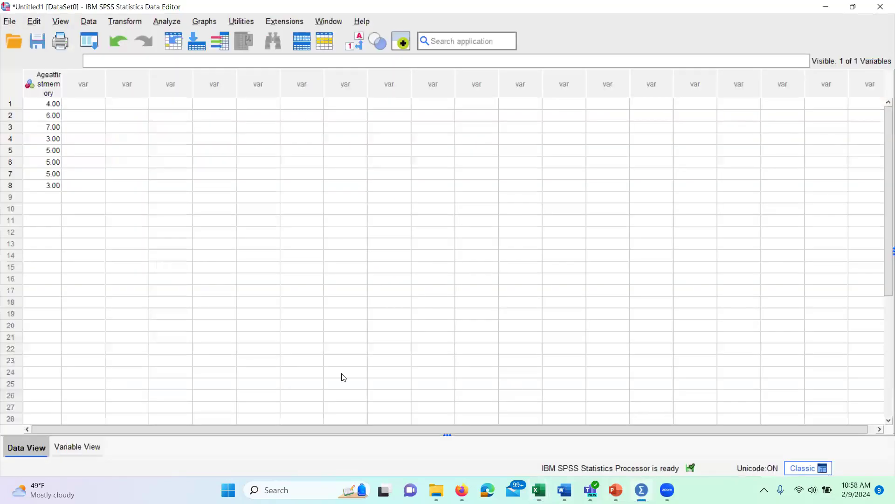
left_click(89, 444)
left_click(52, 72)
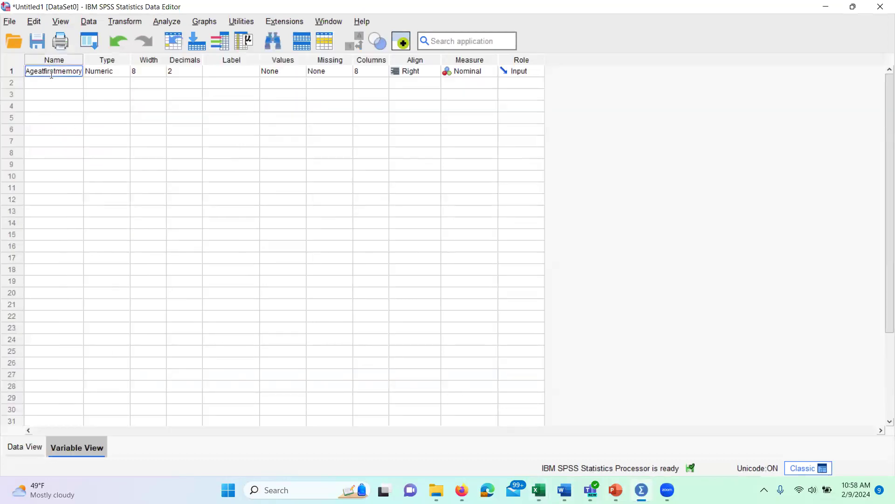
left_click(50, 83)
type("siblings")
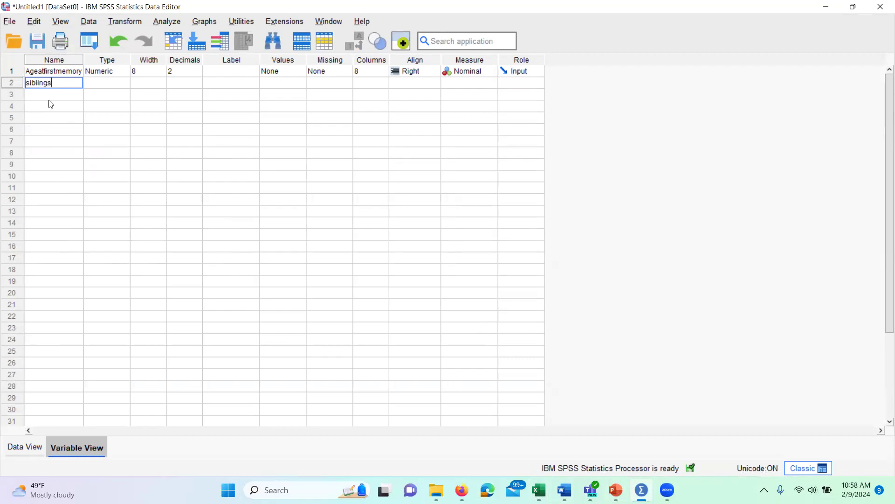
- Paste the copied scores into the siblings column of the data, starting at case 1
left_click(24, 448)
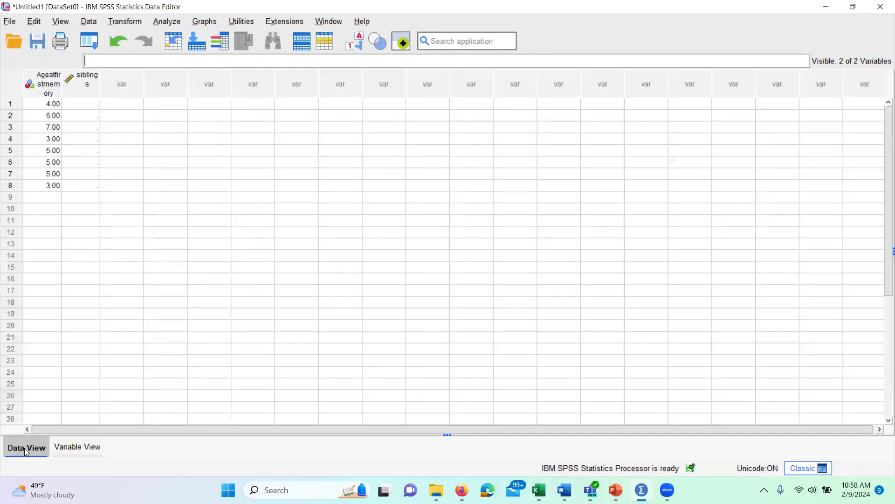
left_click(80, 109)
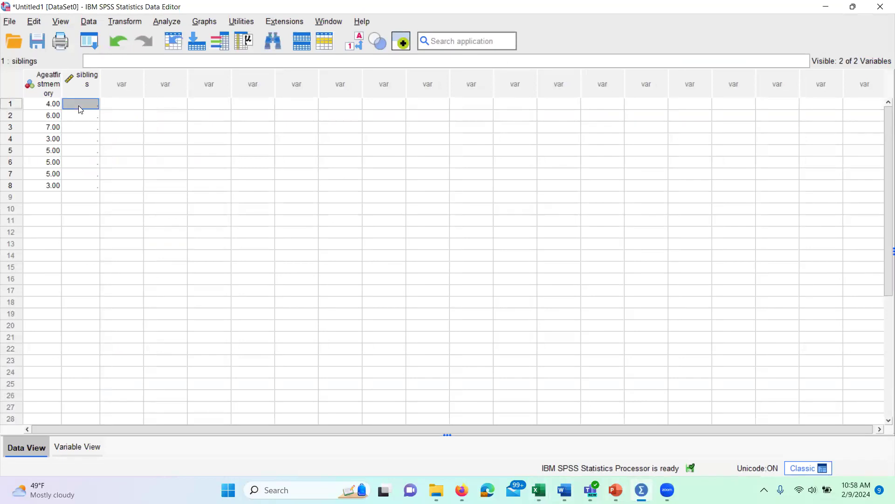
key("ctrl+v")
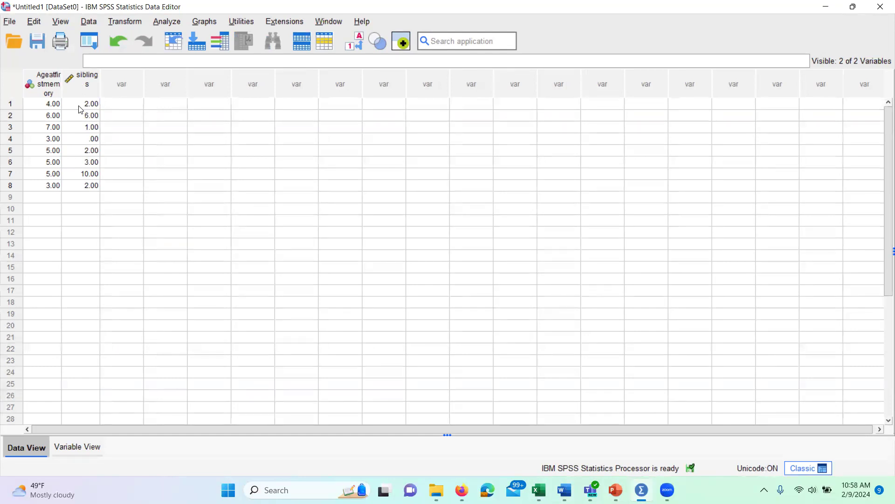
- Set up a Frequencies analysis with siblings as its only variable, taking Ageatfirstmemory out
left_click(171, 23)
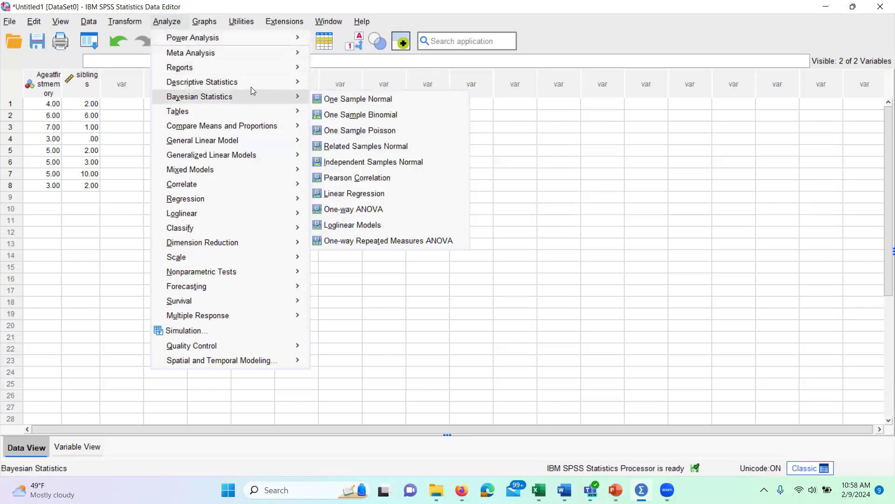
mouse_move(272, 80)
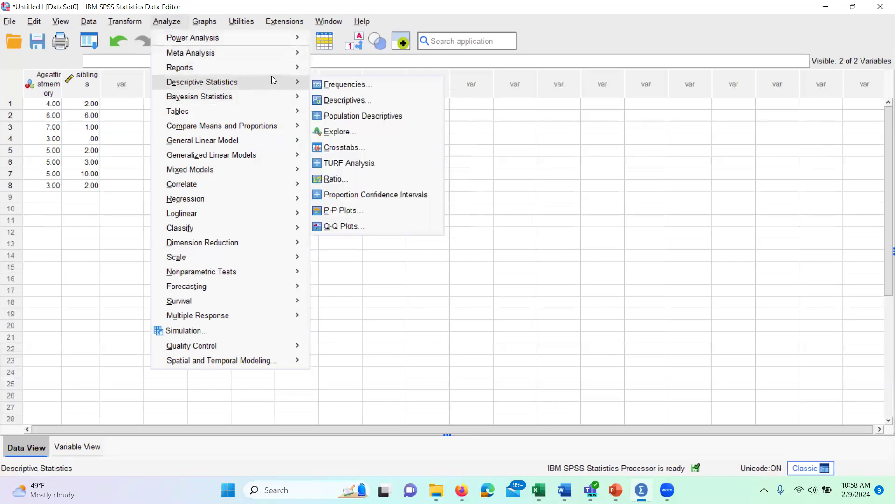
left_click(386, 85)
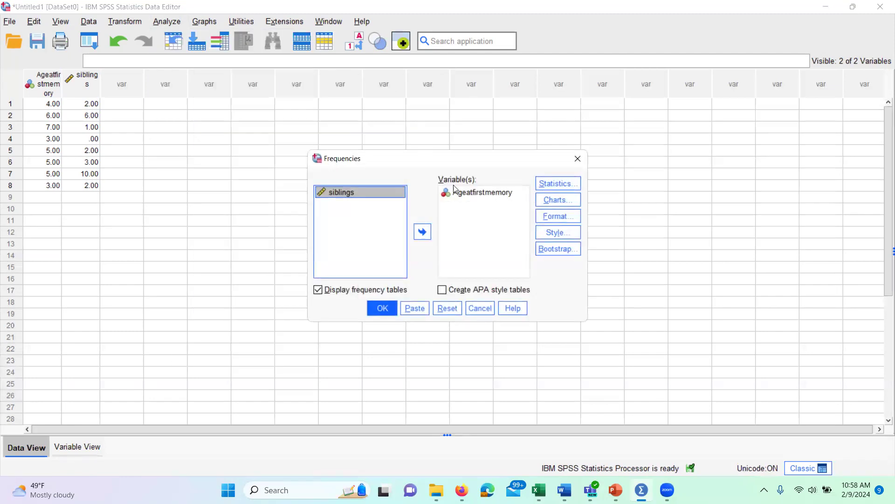
left_click(471, 195)
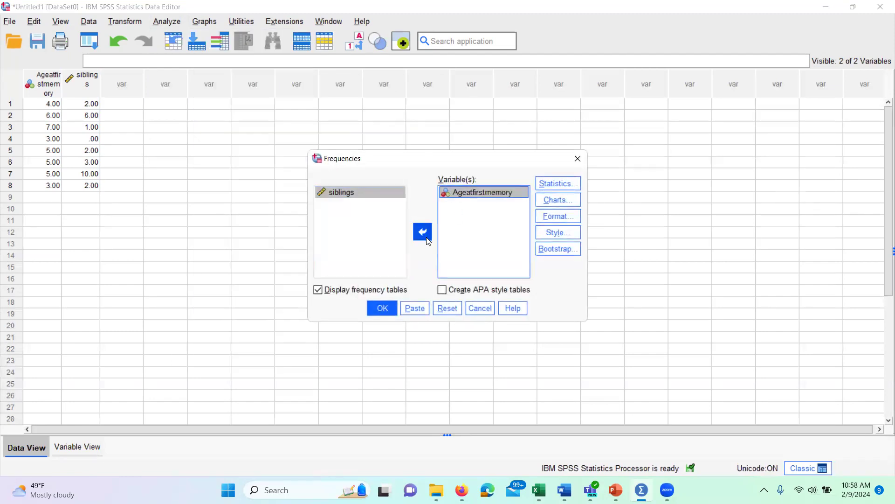
left_click(424, 234)
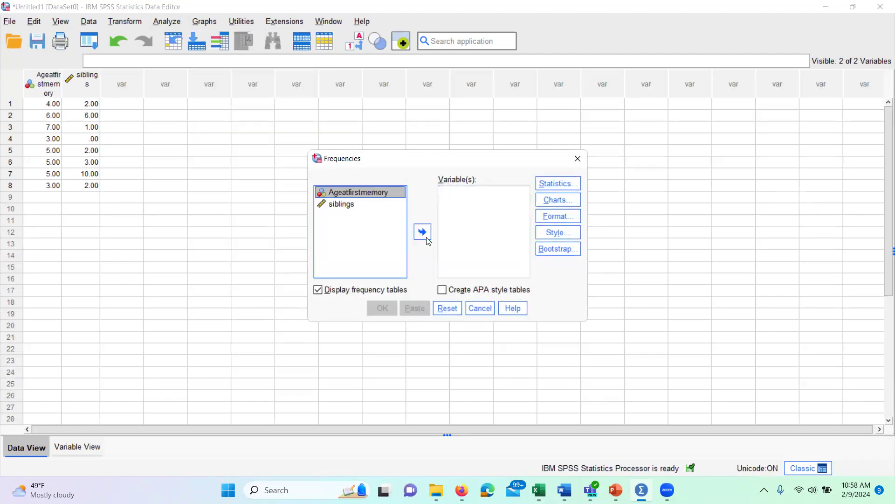
left_click(341, 208)
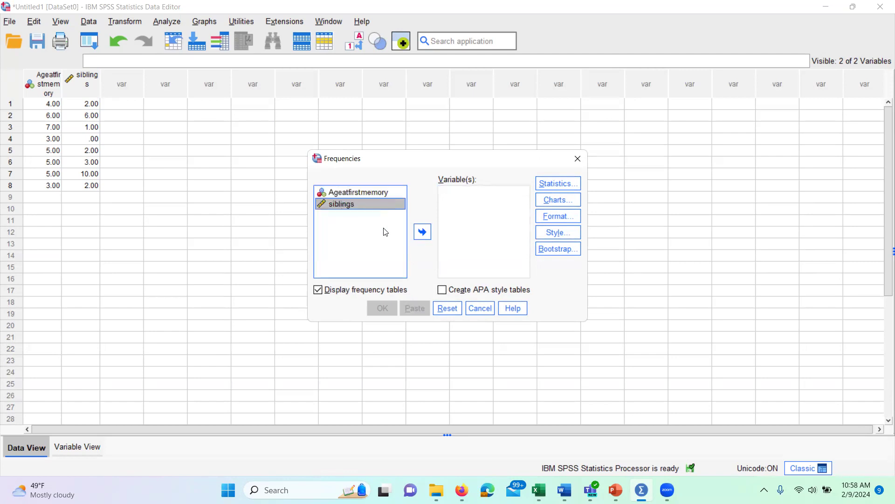
left_click(422, 233)
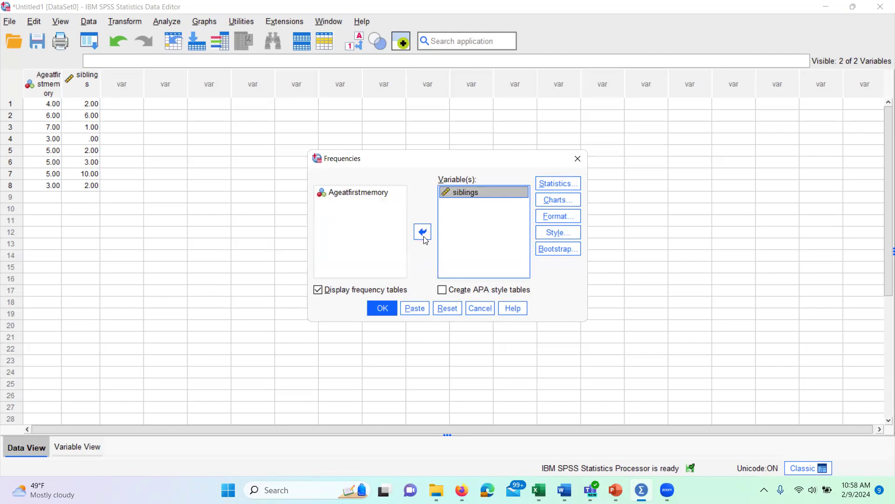
- Include standard deviation, variance and range in the Frequencies statistics and run the analysis
left_click(563, 187)
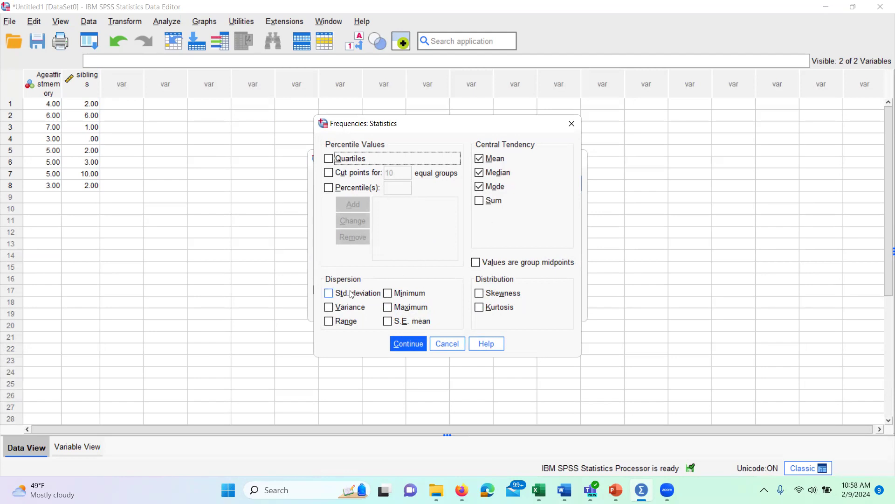
left_click(328, 293)
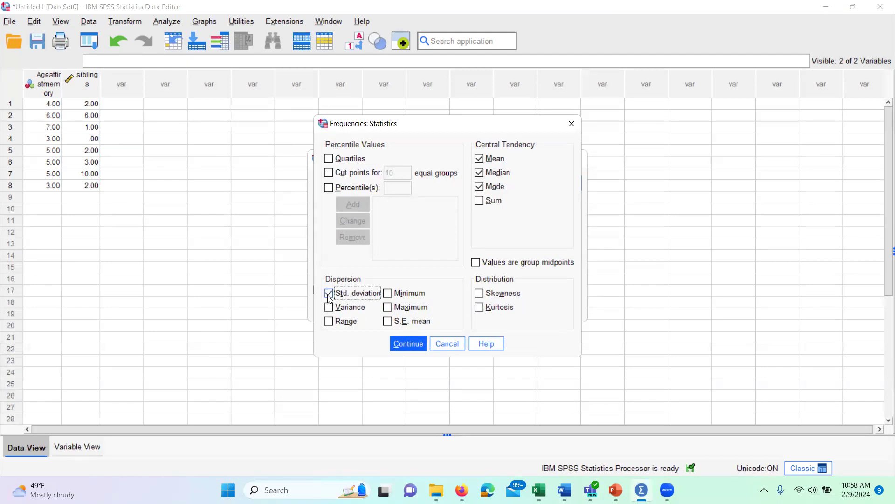
left_click(329, 308)
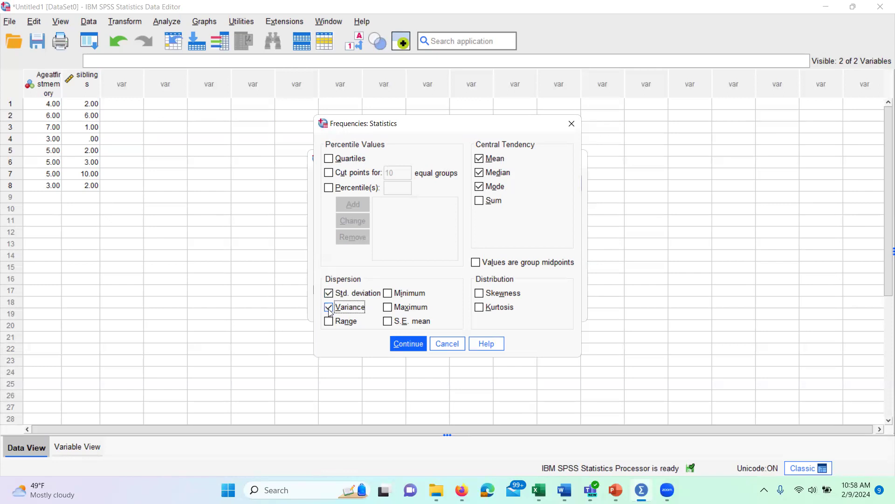
left_click(329, 322)
left_click(330, 321)
left_click(406, 344)
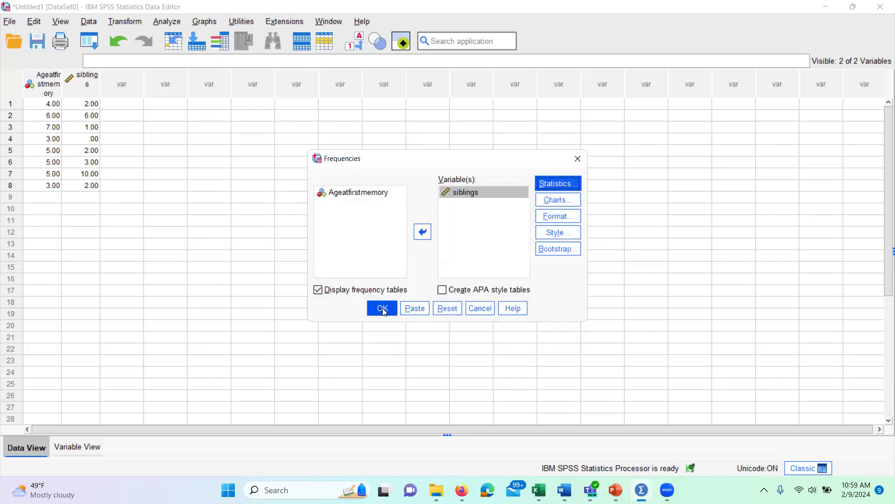
left_click(383, 309)
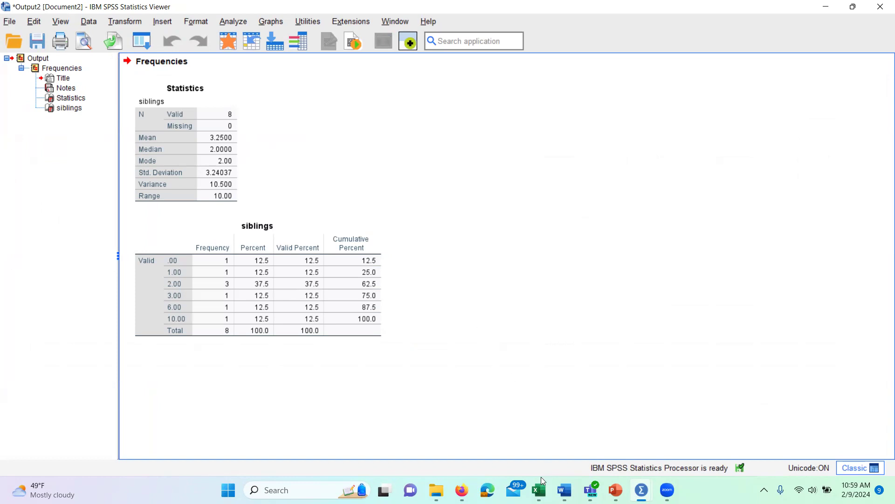
- Compare the hand-calculated siblings mean and variance in the Excel workbook Book3 with the Statistics table in the SPSS output
mouse_move(541, 486)
left_click(606, 448)
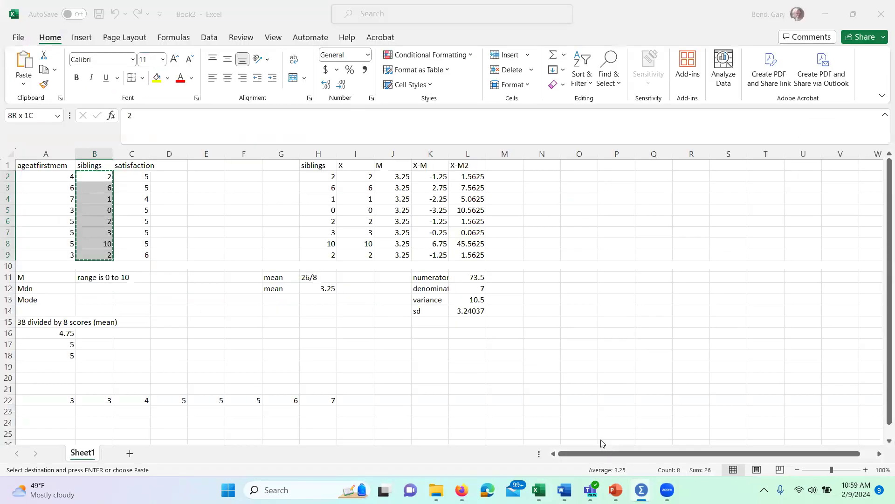
left_click(332, 291)
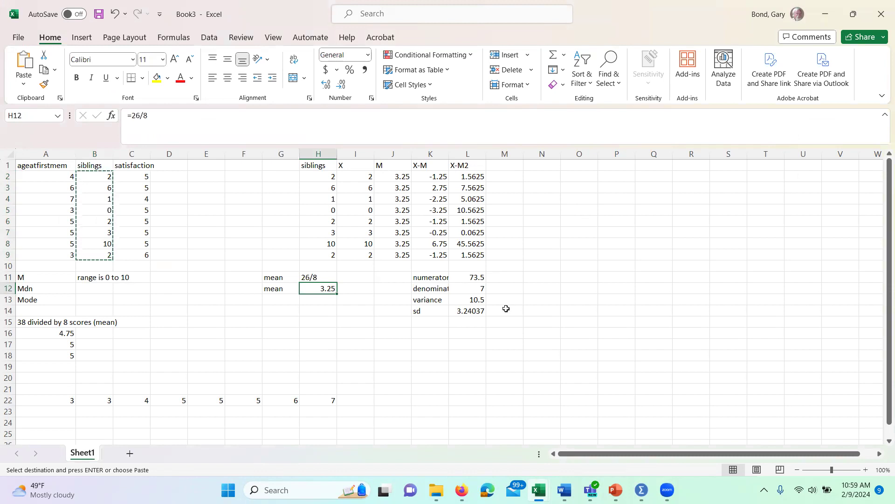
left_click(479, 301)
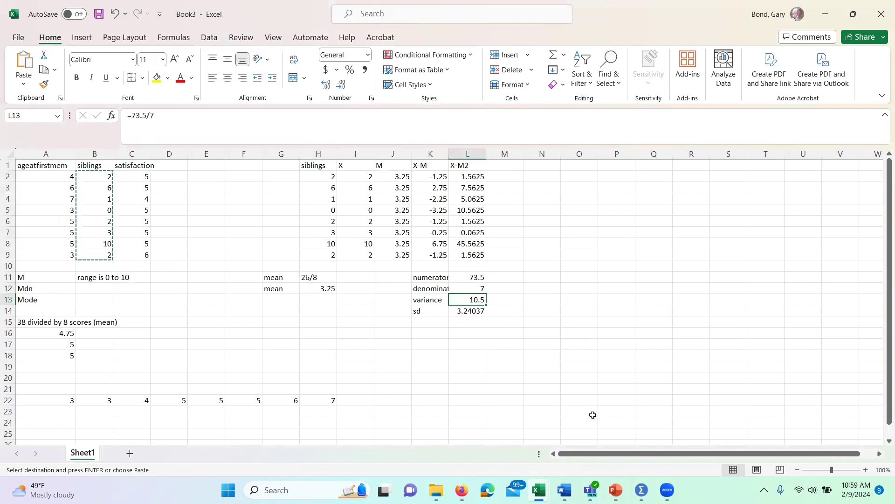
mouse_move(641, 490)
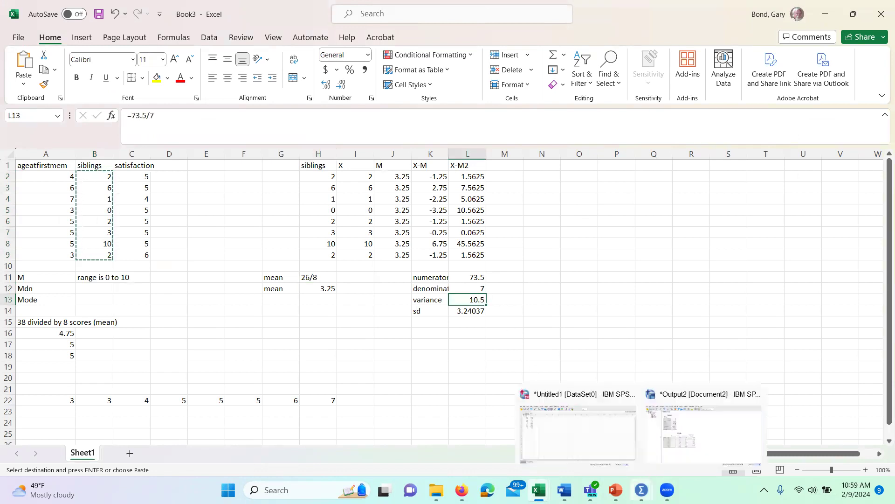
left_click(716, 437)
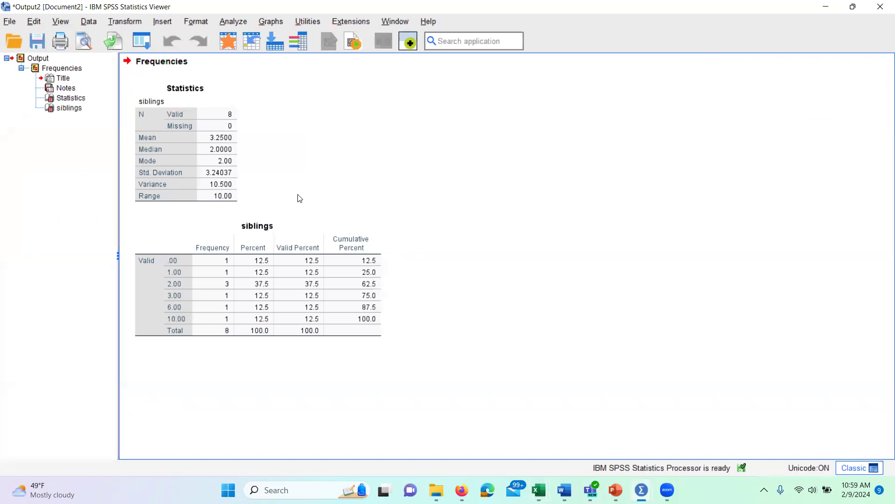
left_click(235, 189)
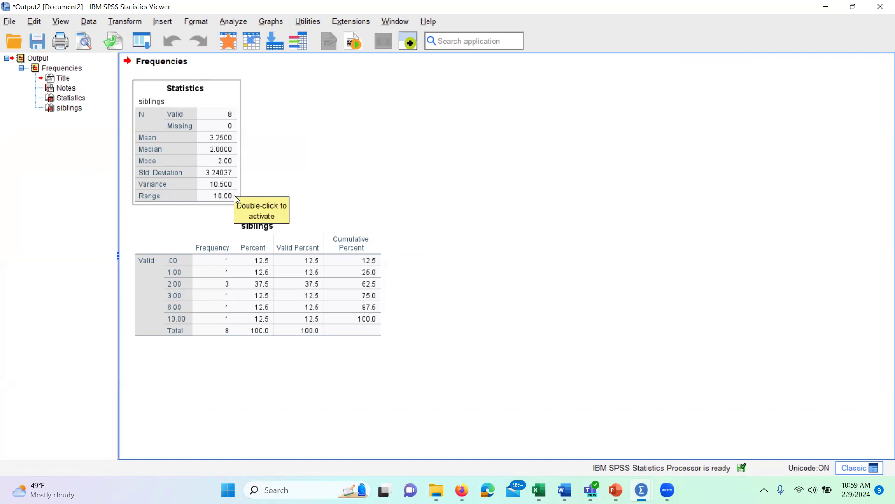
left_click(304, 189)
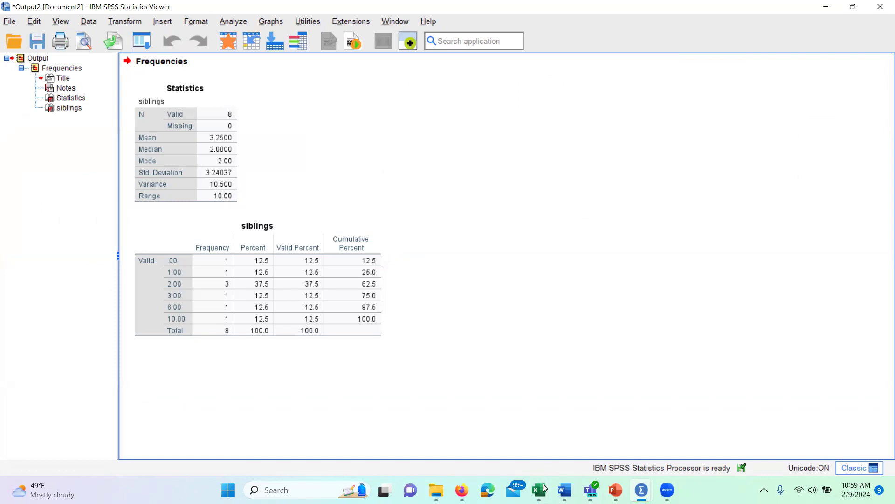
- Switch to the Excel workbook Book3 and enter the note "range 0 to 10" in cell G14, below the mean
mouse_move(544, 487)
left_click(594, 445)
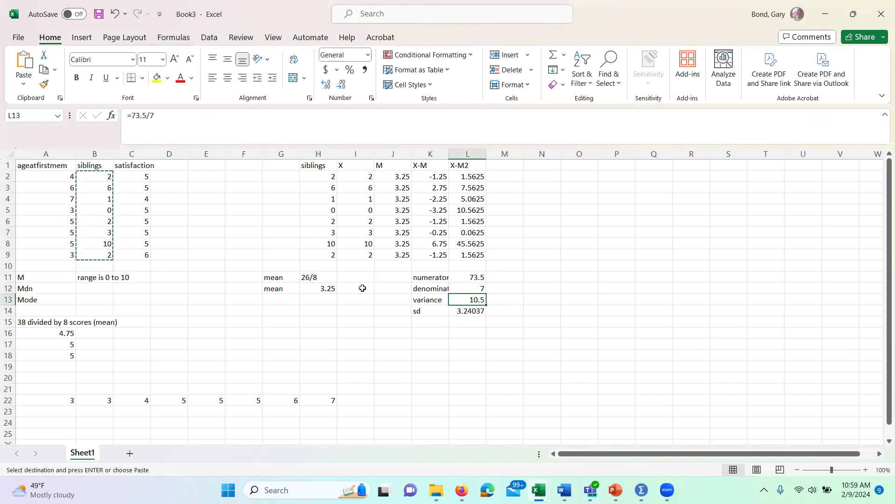
left_click(290, 309)
type("range")
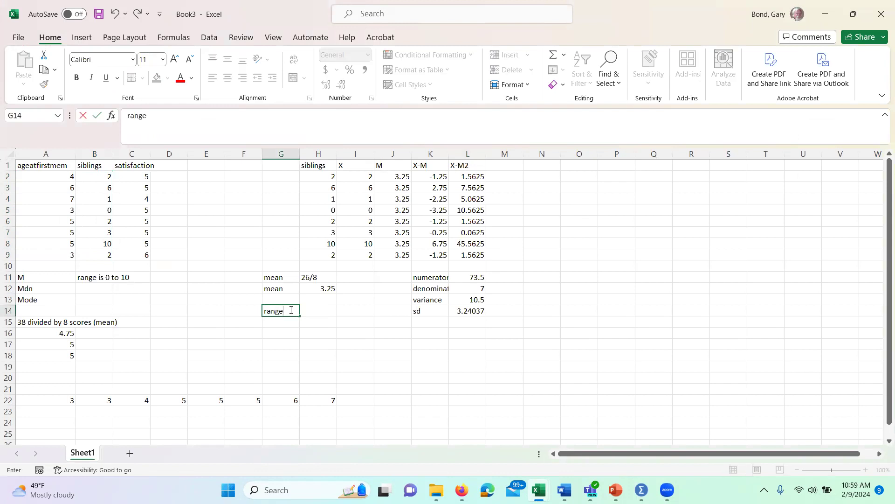
type(" 0 to 10")
key("Return")
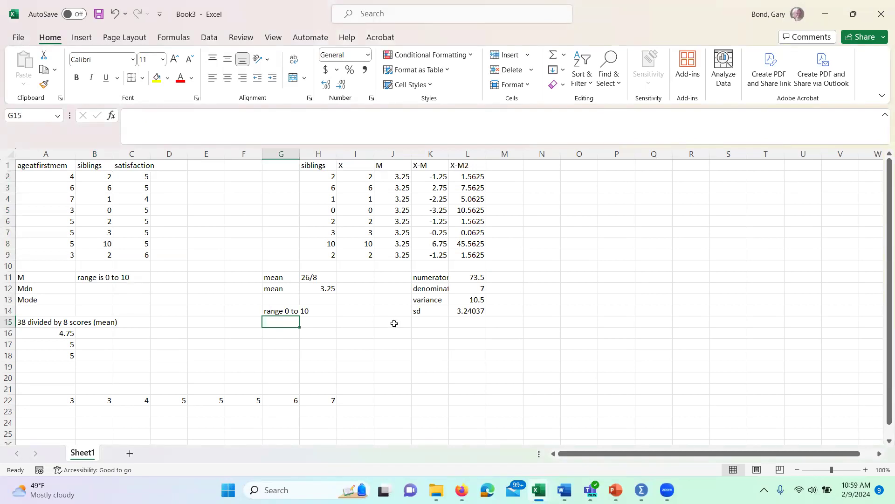
- Check the hand-calculated standard deviation in L14 against the Std. Deviation in the SPSS output
left_click(464, 313)
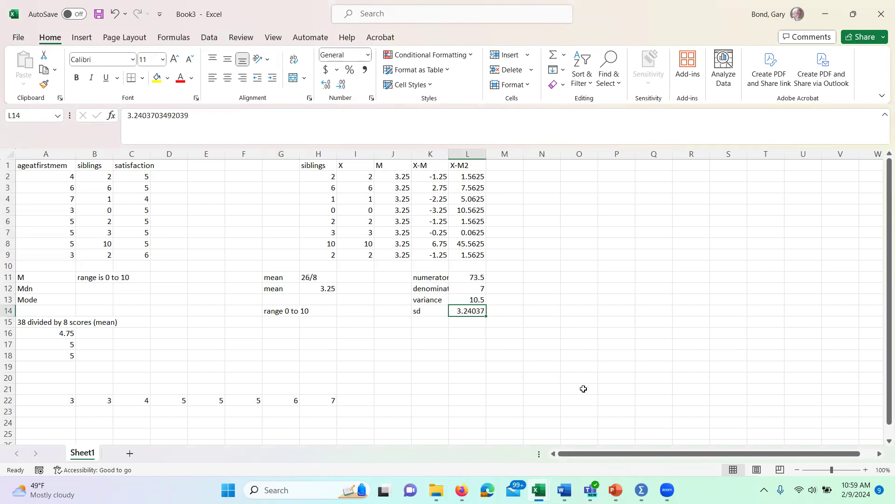
mouse_move(642, 490)
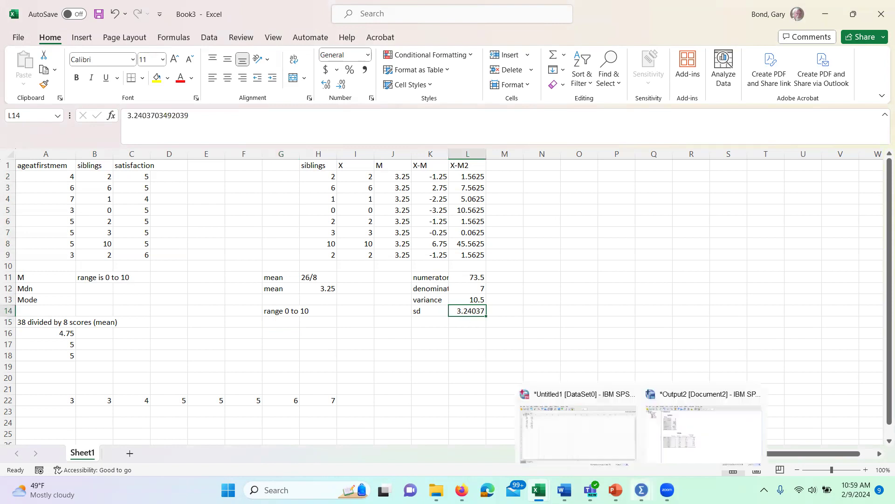
left_click(695, 455)
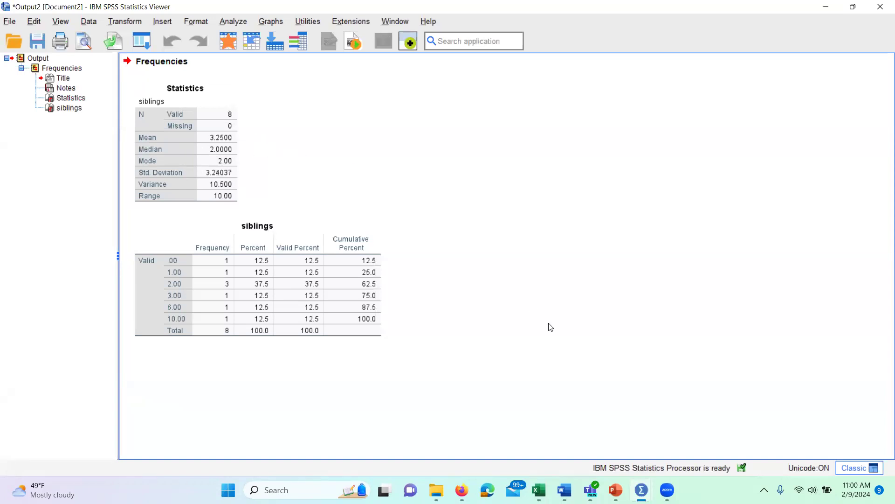
- Return to the Excel workbook Book3 and select the whole siblings hand-calculation block, G1:L15, to review it
mouse_move(537, 493)
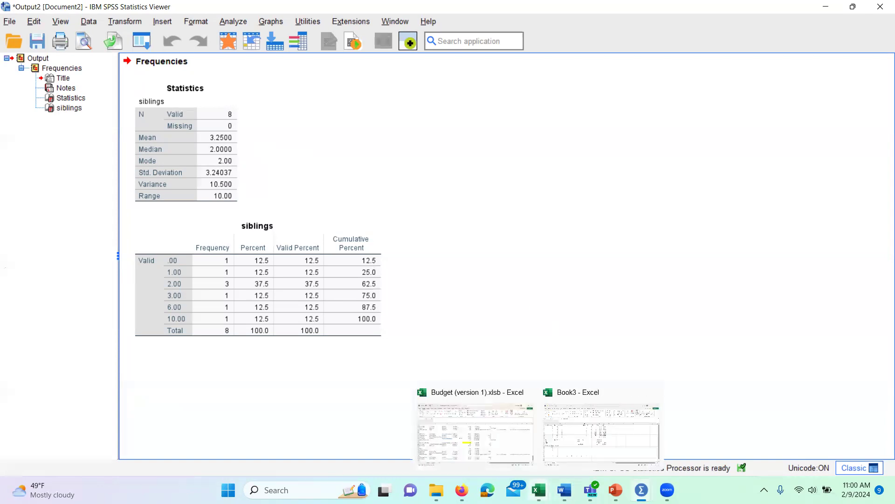
left_click(598, 453)
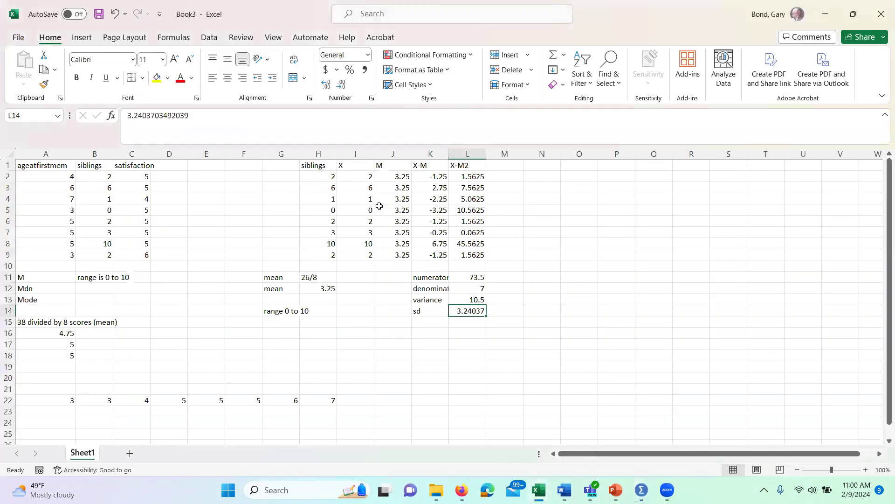
left_click(281, 164)
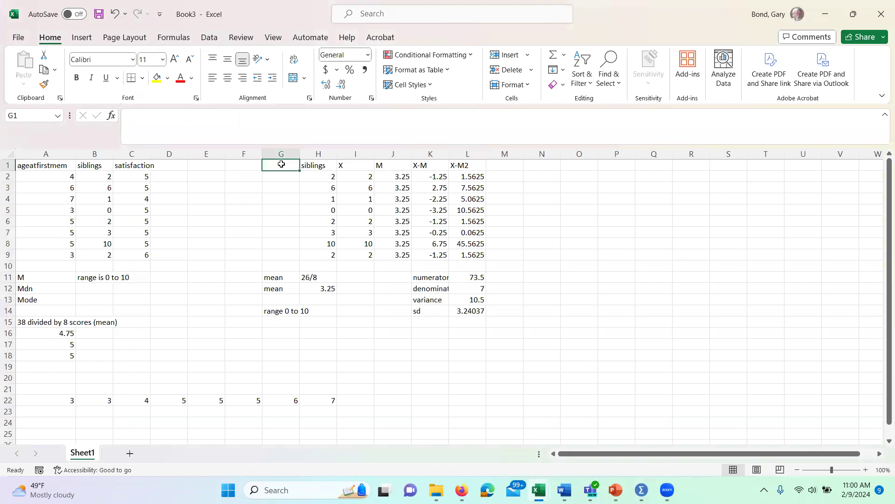
key("shift+Right")
key("shift+Right")
key("shift+Right")
key("shift+Right")
key("shift+Right")
key("shift+Down")
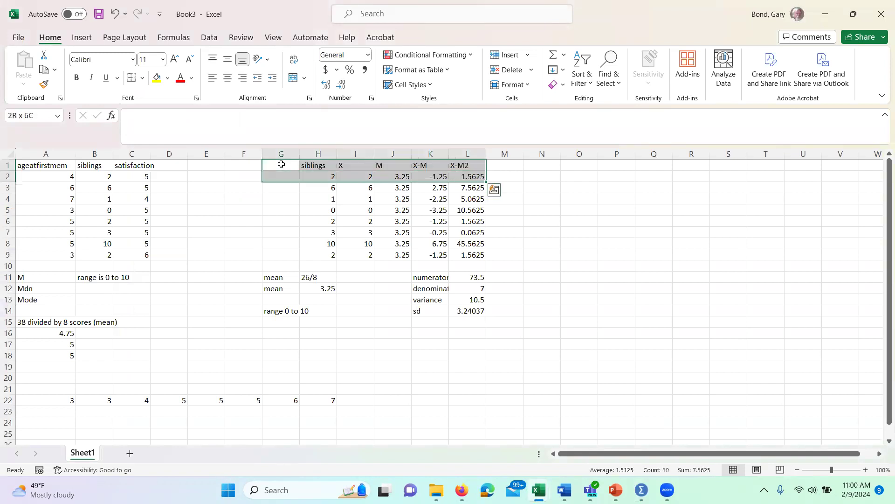
key("shift+Down")
key("shift+Down")
key("shift+Down")
key("shift+Down")
key("shift+Down")
key("shift+Down")
key("shift+Down")
key("shift+Down")
key("shift+Down")
key("shift+Down")
key("shift+Down")
key("shift+Down")
key("shift+Down")
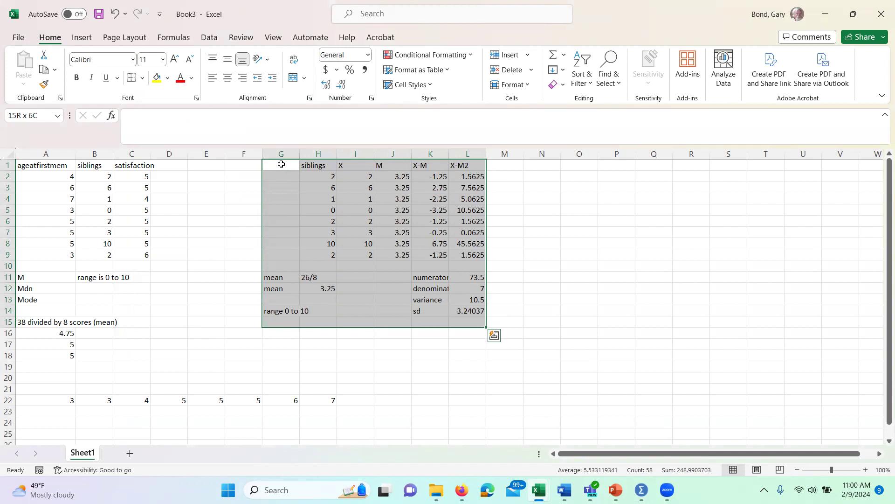
- Go through the satisfaction scores one by one from C2 to C9, ending on an empty cell beside the calculations
left_click(136, 181)
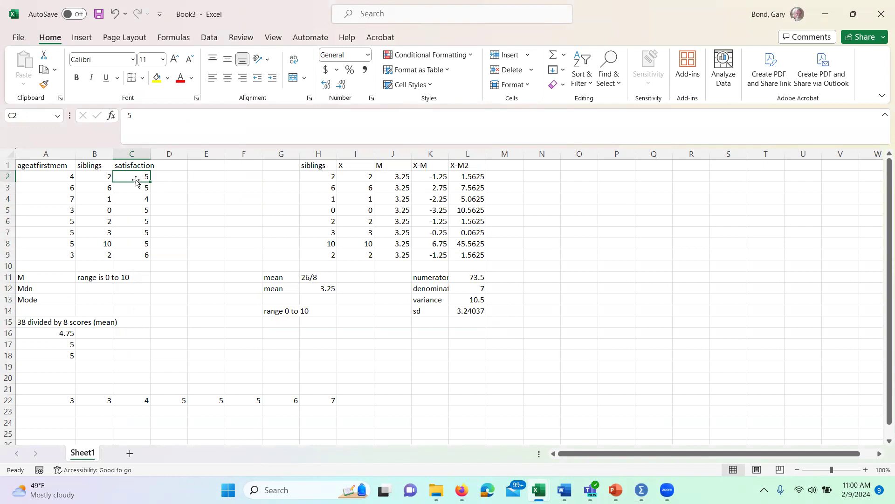
key("Down")
key("Down")
key("Down")
key("Down")
key("Down")
key("Down")
key("Down")
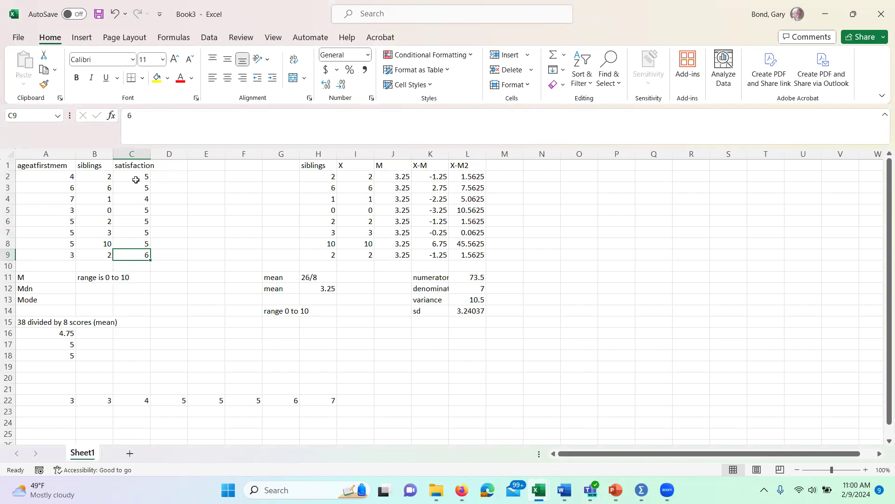
left_click(565, 229)
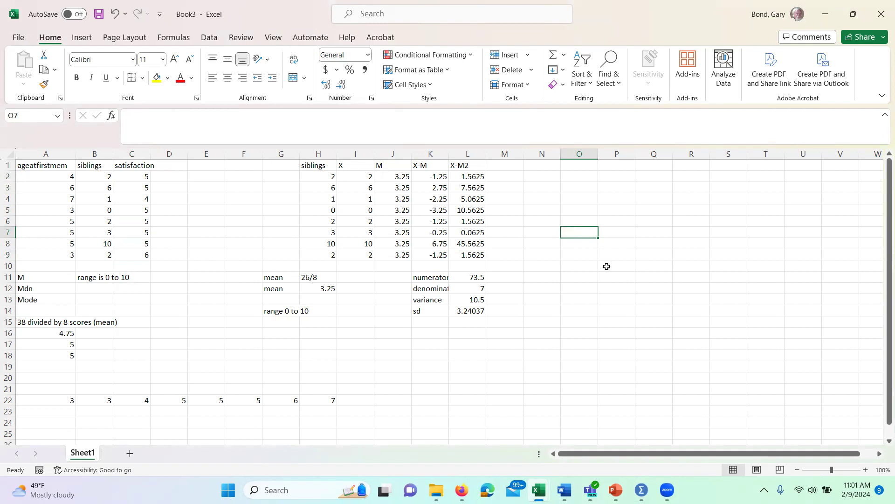
mouse_move(667, 489)
left_click(553, 28)
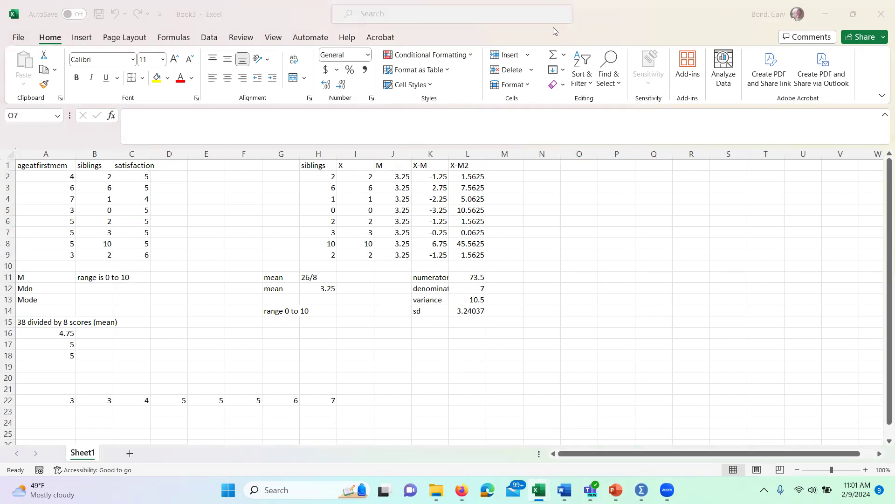
left_click(553, 27)
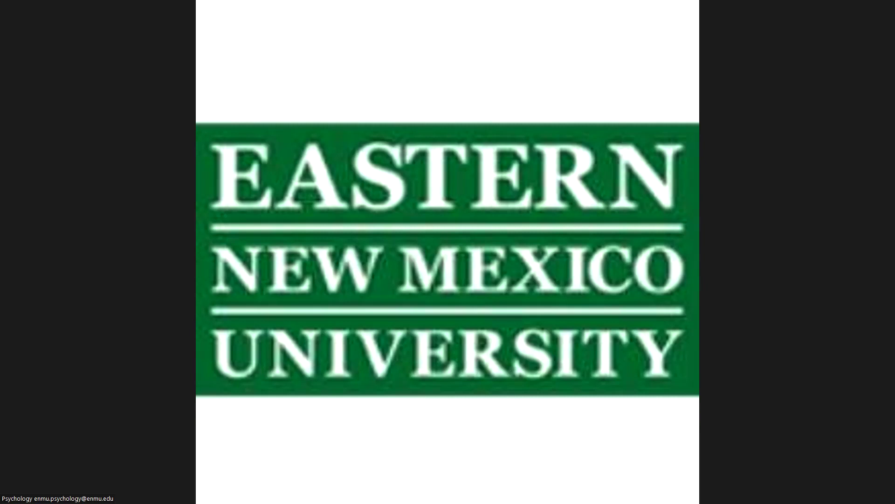